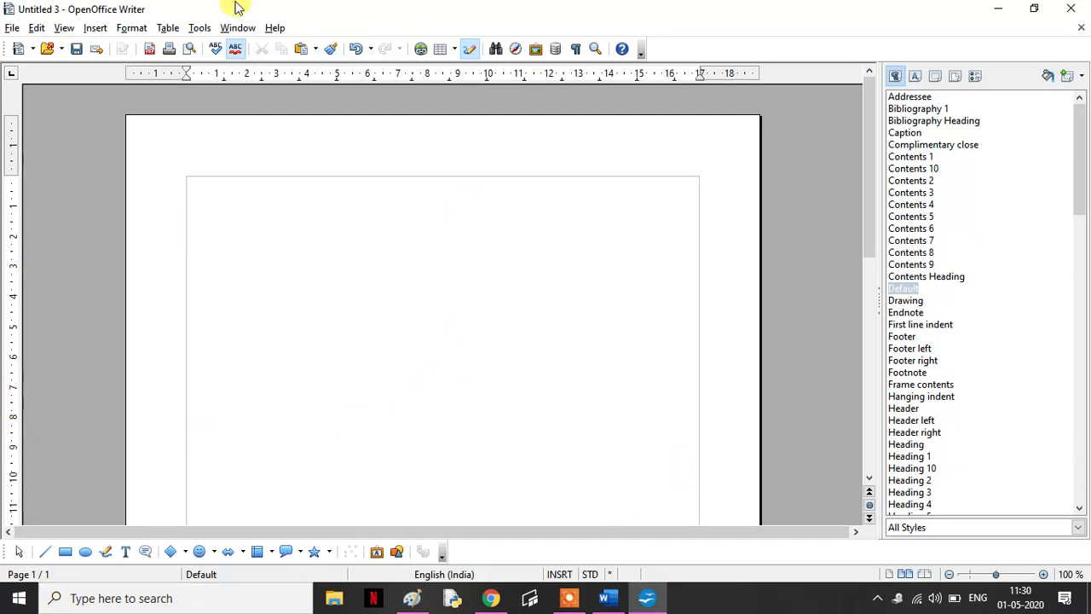
- Insert the picture pic2 from the Images folder and place it in the page's upper left, enlarged to about 5.41 × 4.40 cm
click(95, 31)
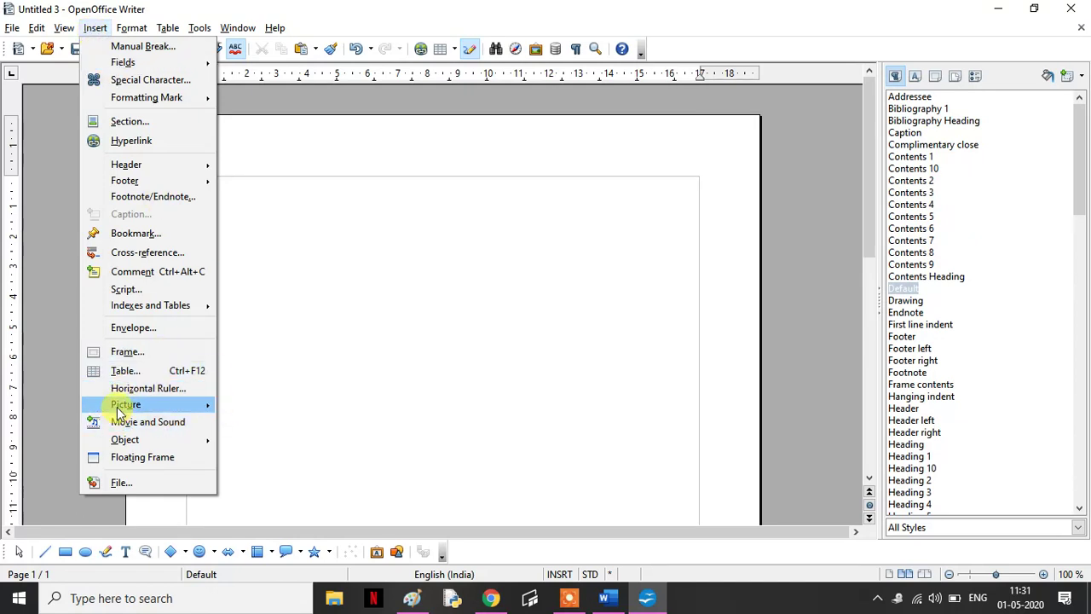
mouse_move(115, 405)
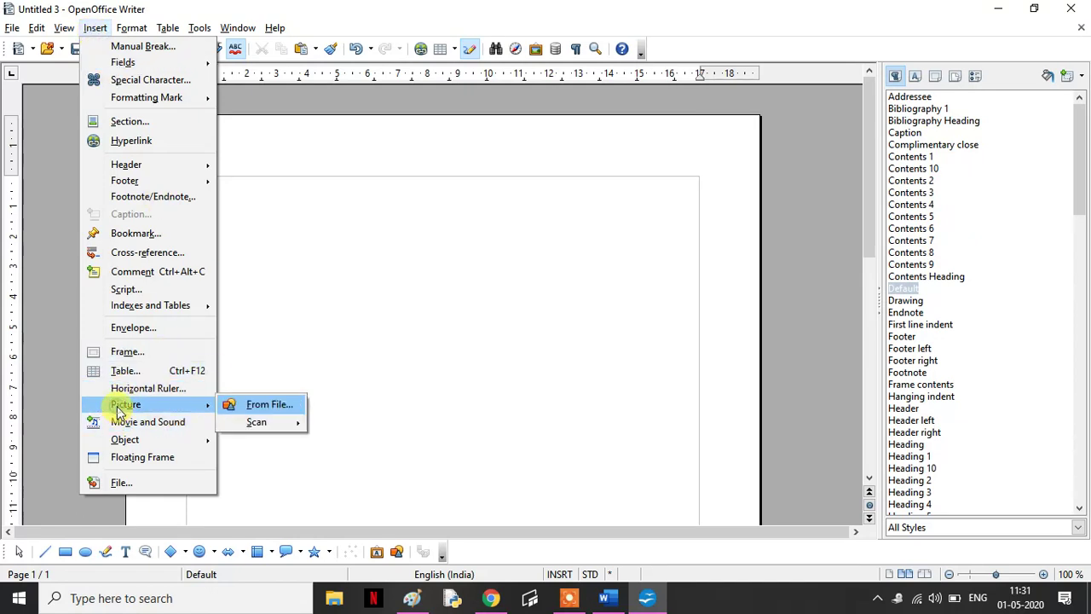
click(261, 406)
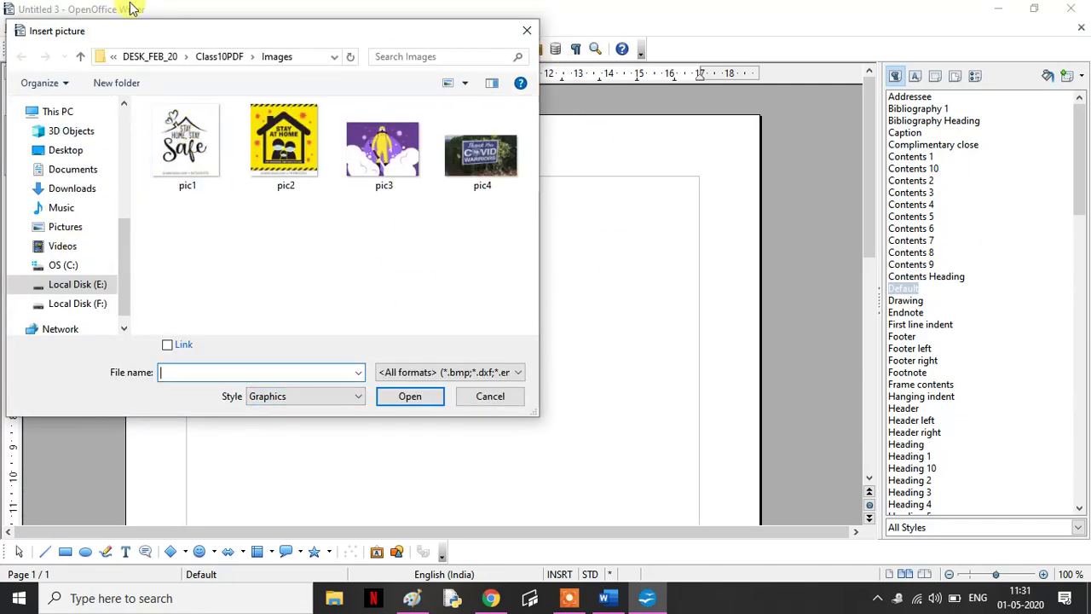
drag(156, 29, 332, 76)
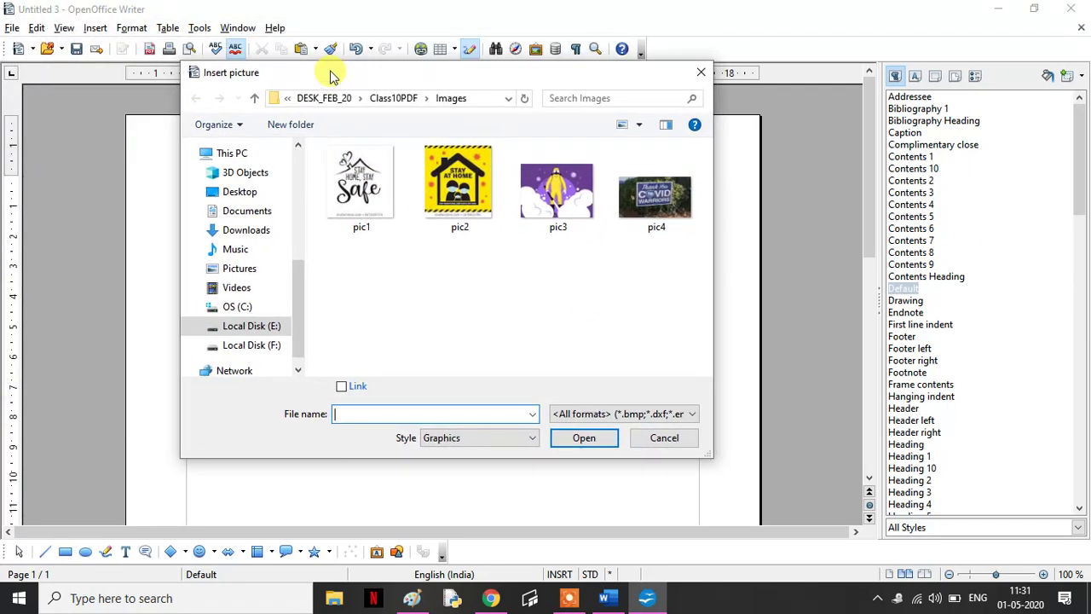
click(439, 213)
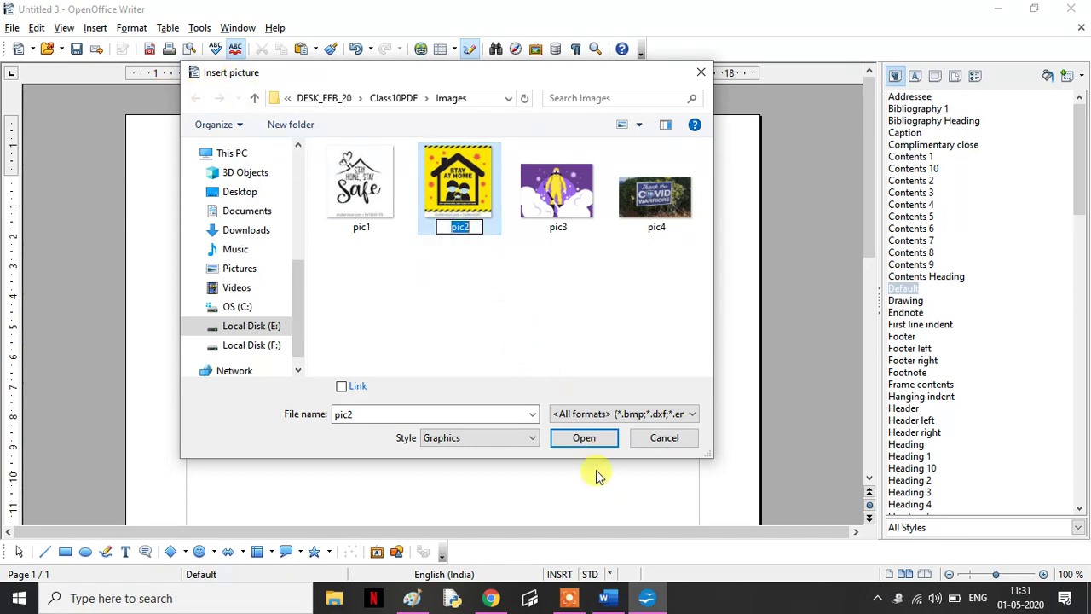
click(586, 443)
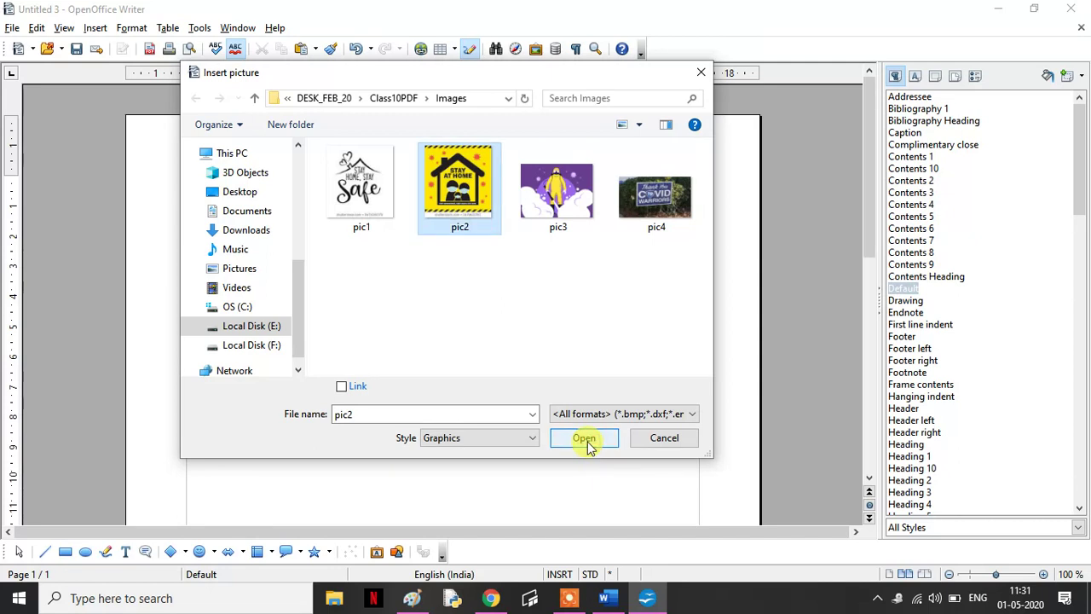
click(587, 443)
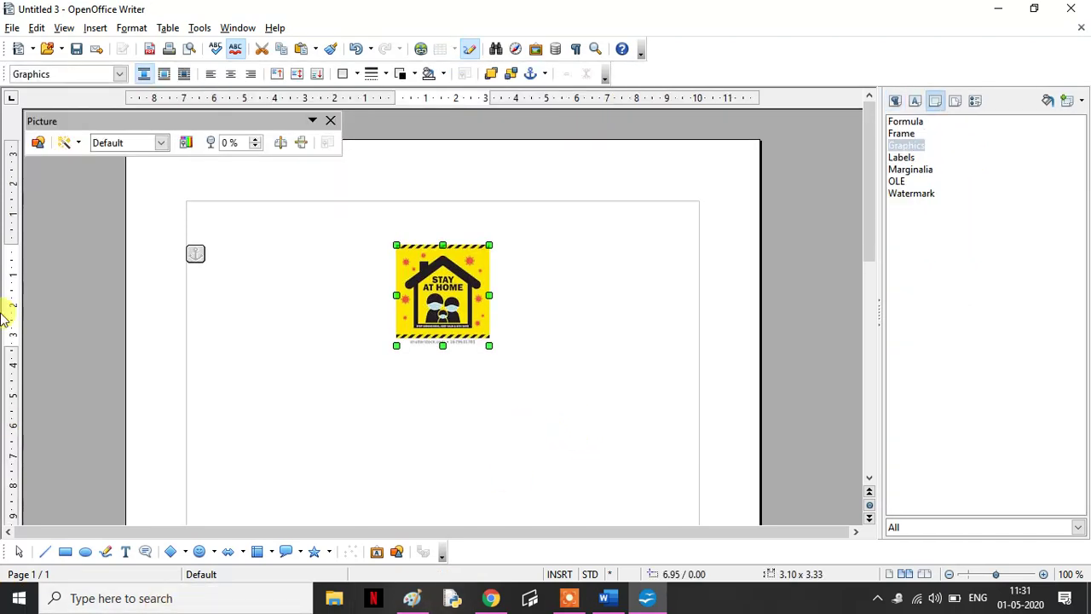
drag(436, 269, 283, 331)
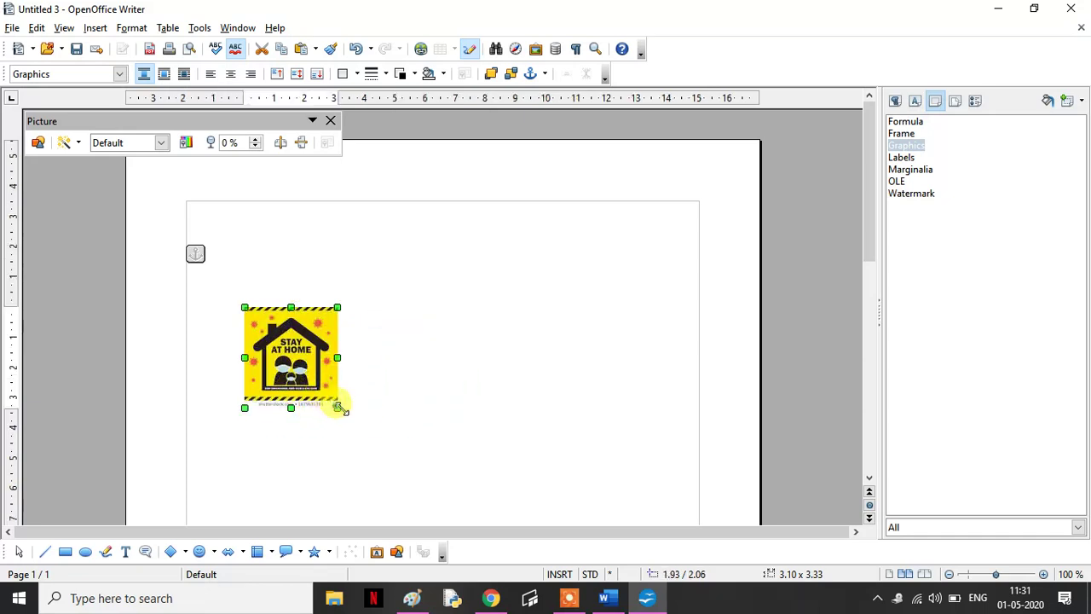
drag(338, 407, 406, 439)
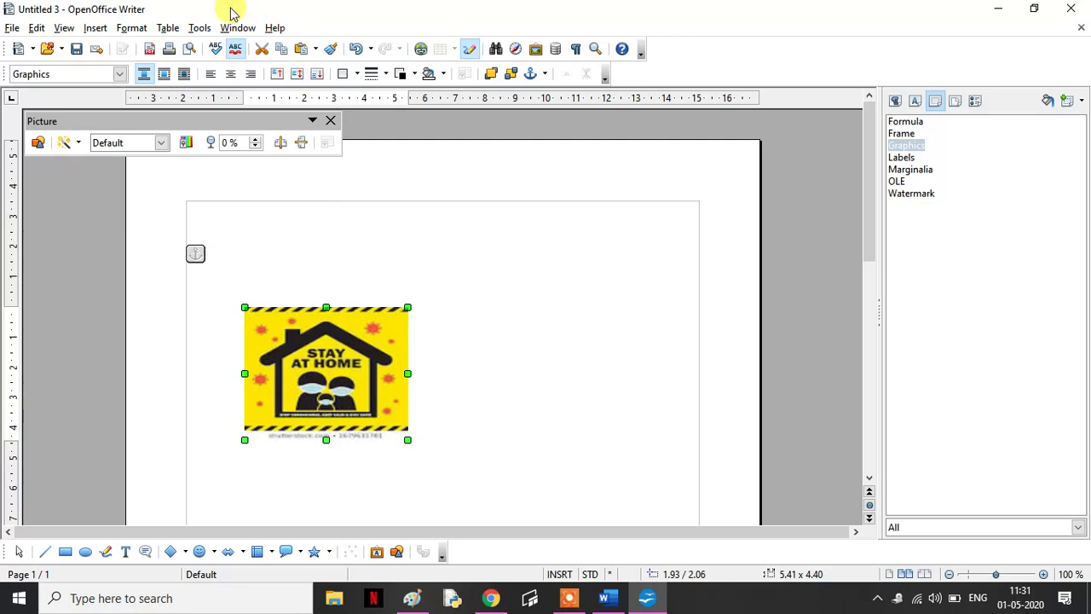
- Open the Gallery and insert the Sun1 image with the wavy rays from the Environment theme into the page
click(202, 28)
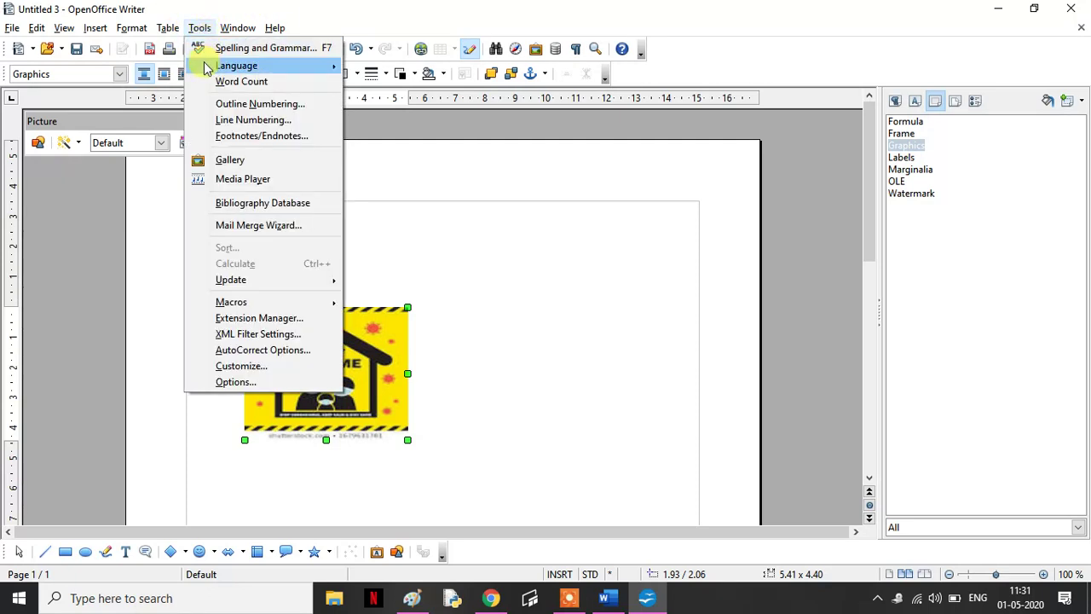
click(254, 168)
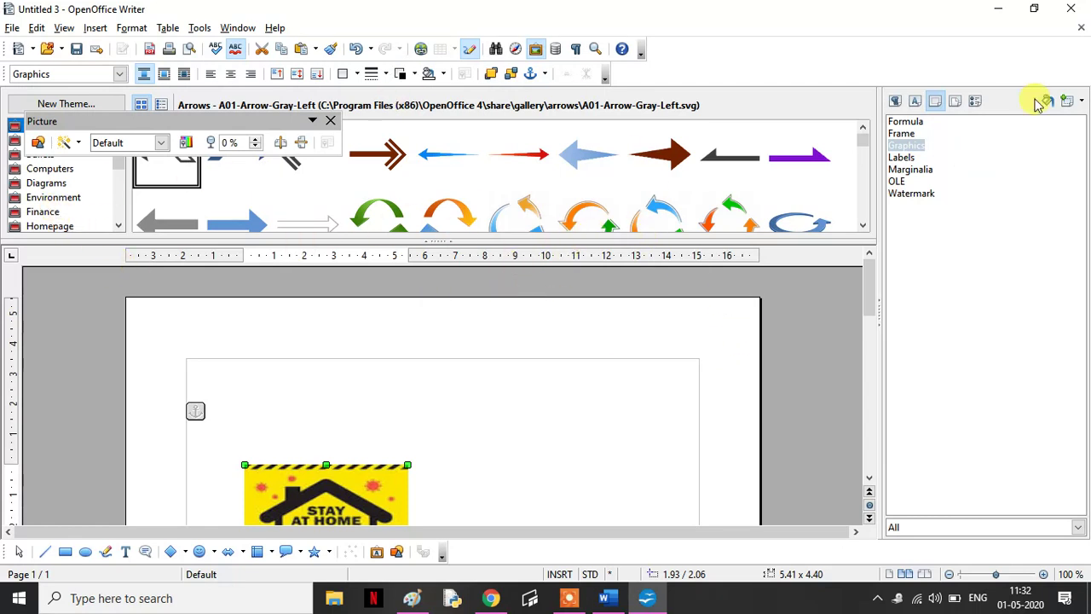
click(51, 198)
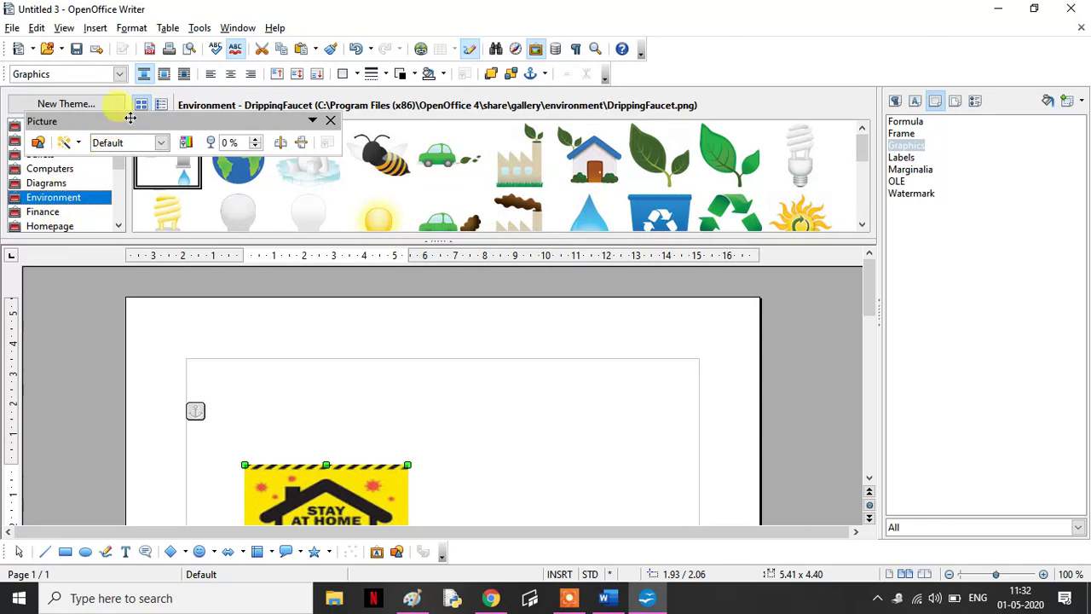
drag(129, 118, 882, 409)
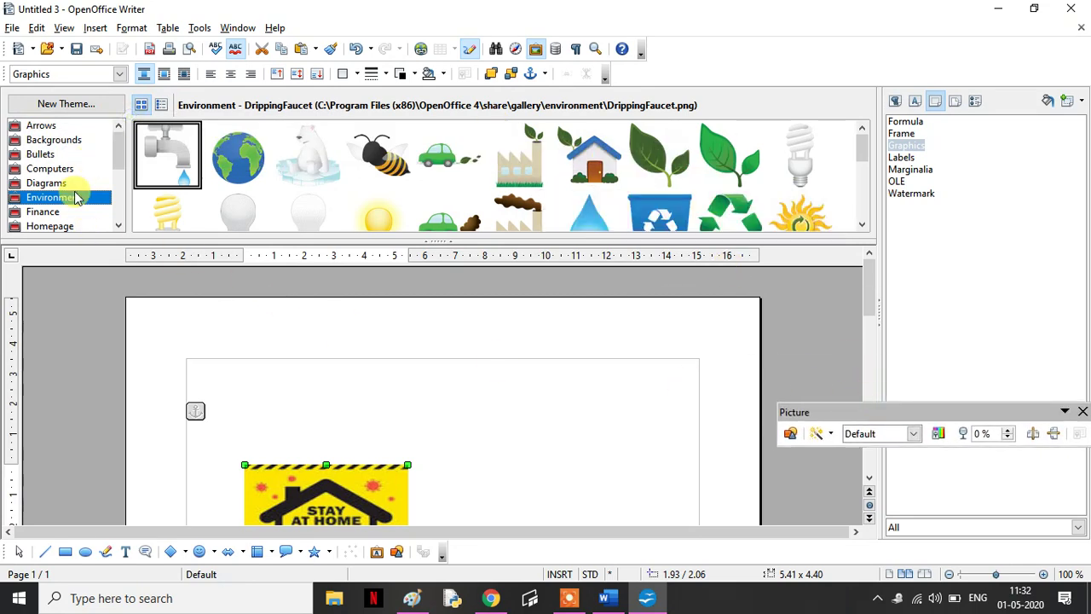
click(861, 225)
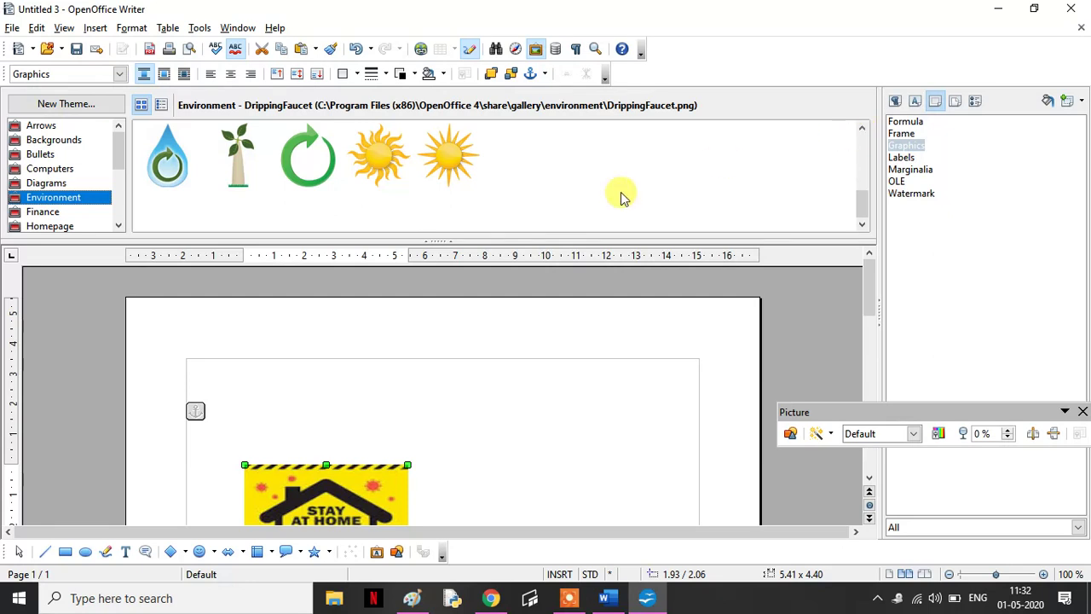
double_click(389, 171)
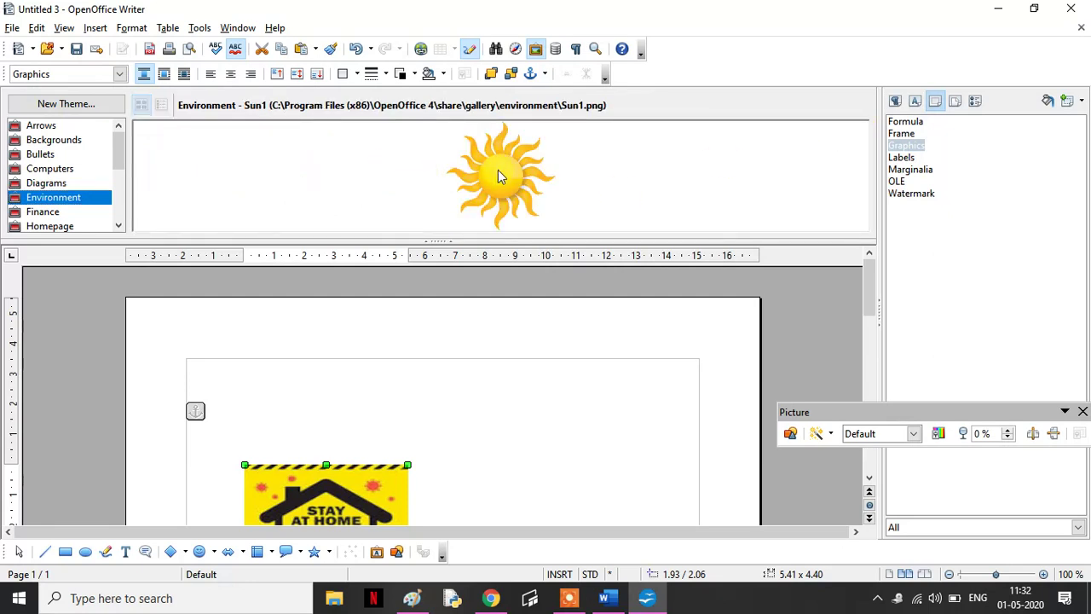
drag(511, 209, 560, 439)
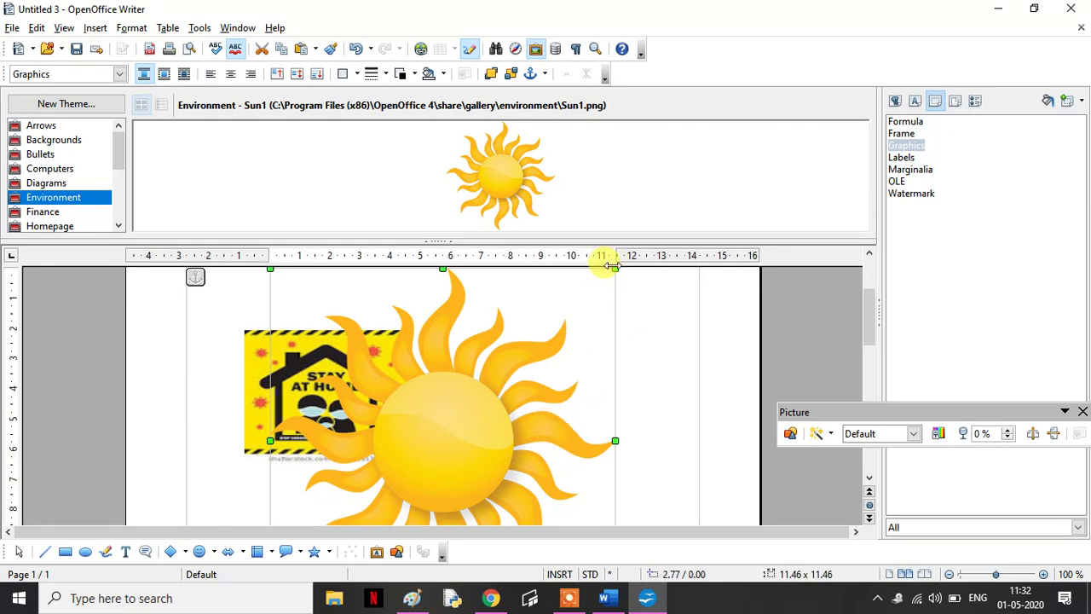
- Shrink the sun image to about 4.34 × 3.64 cm and place it to the right of the Stay at Home picture
drag(607, 261, 488, 445)
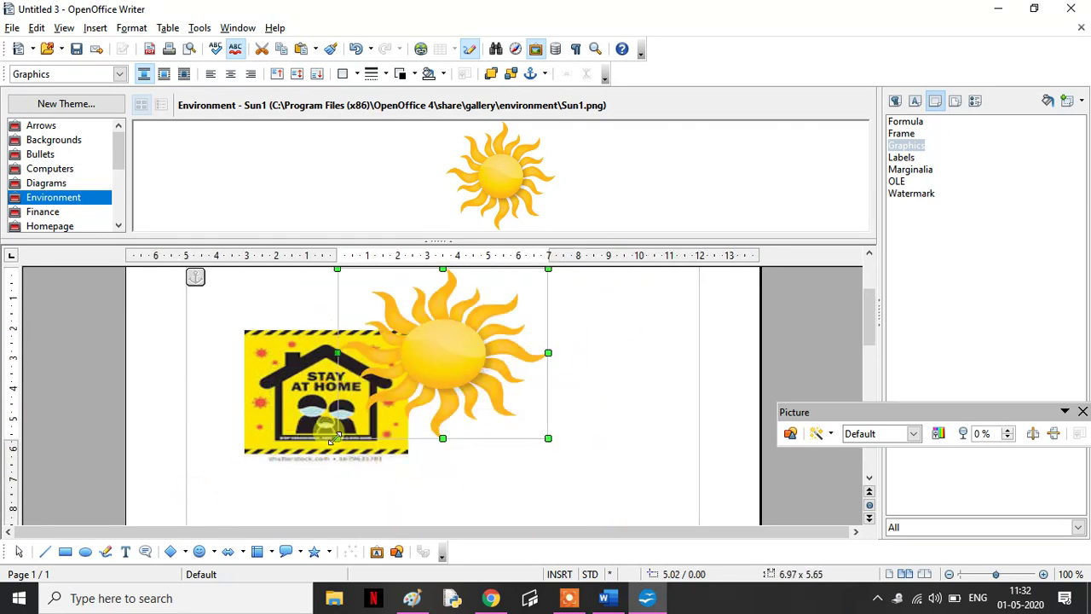
drag(338, 438, 400, 378)
drag(470, 321, 641, 371)
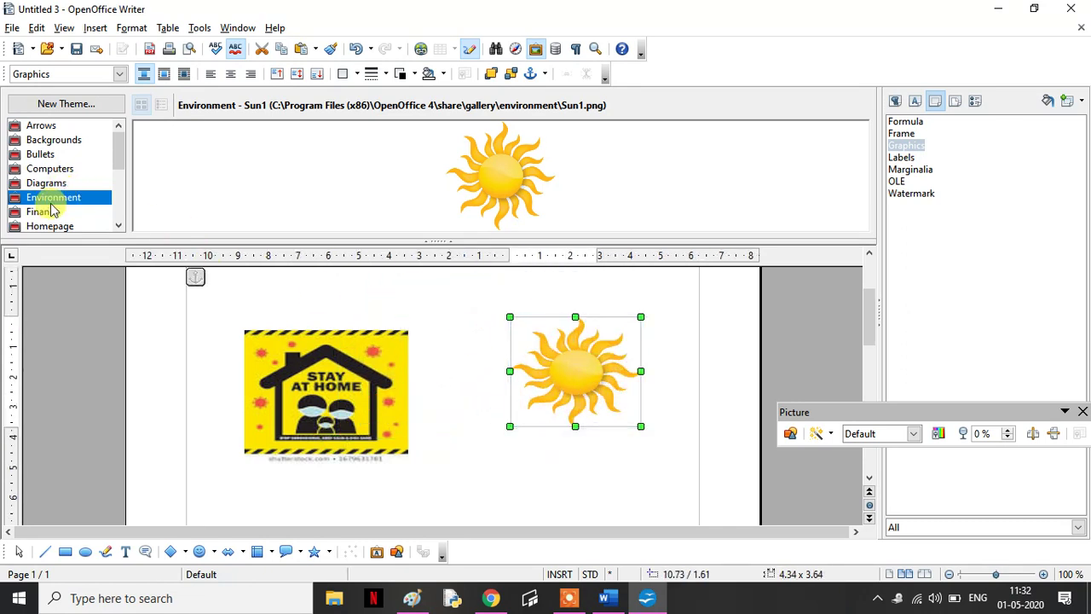
- Insert WirelessAccessPoint from the Gallery's Computers theme, shrunk to about 4.82 × 2.66 cm and placed below and between the other two pictures
click(51, 170)
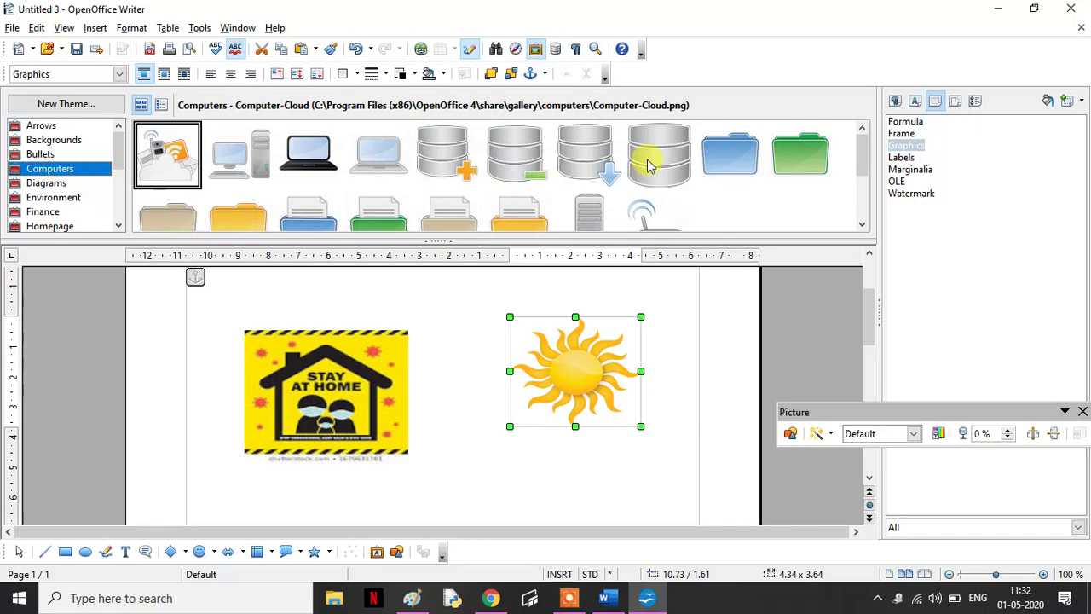
drag(861, 163, 871, 218)
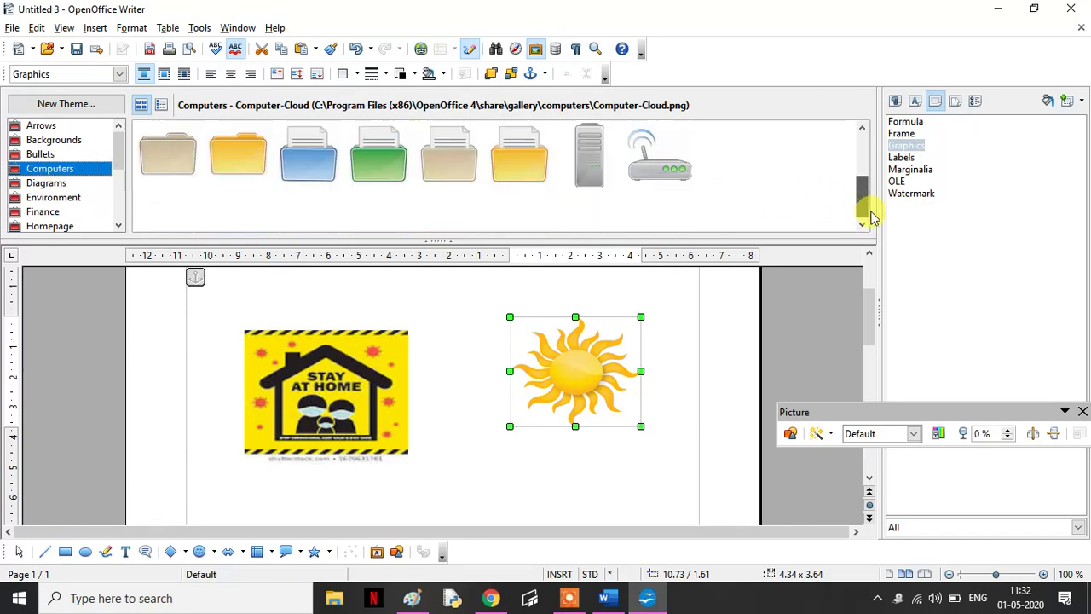
double_click(644, 162)
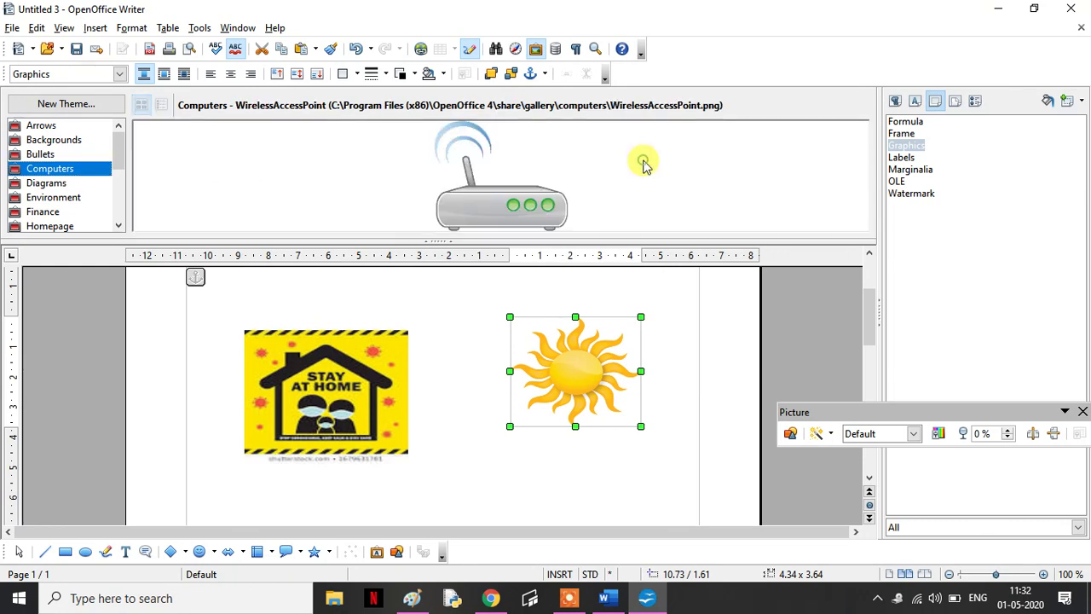
drag(532, 198, 423, 344)
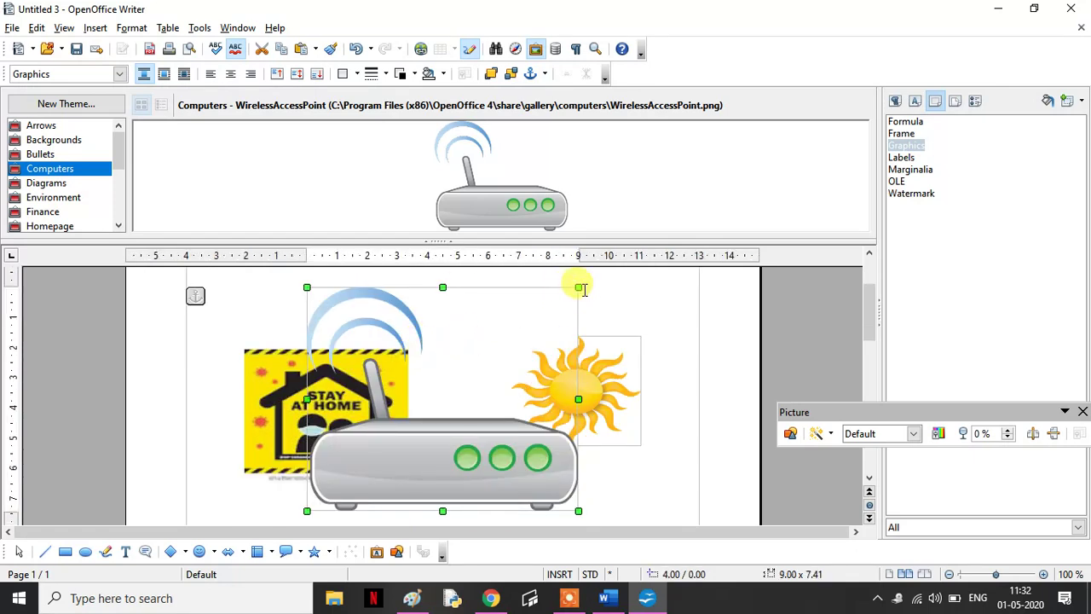
drag(579, 287, 456, 427)
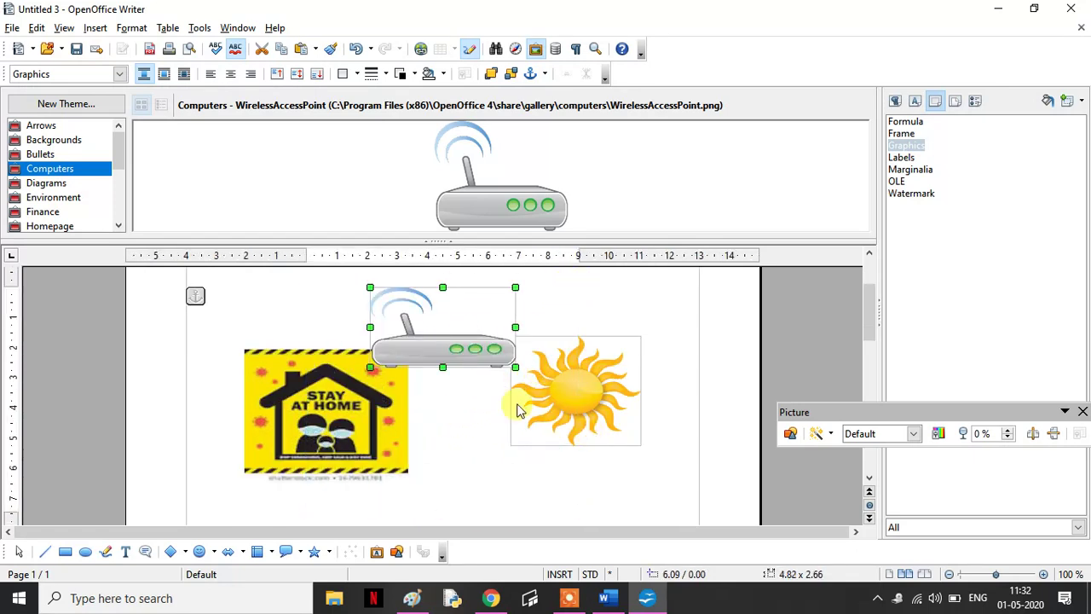
drag(420, 332, 463, 491)
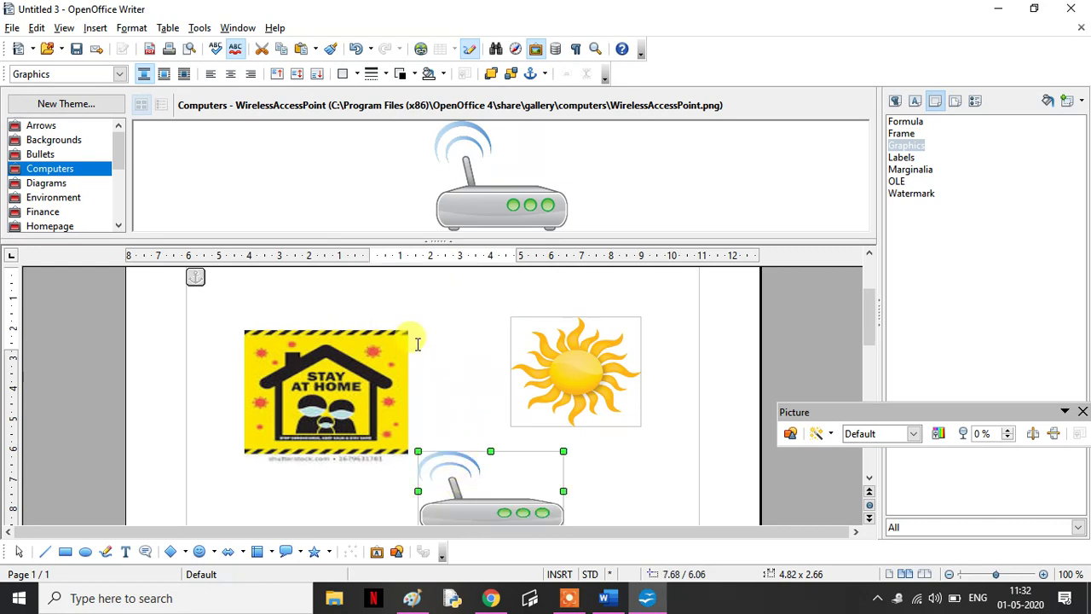
click(90, 31)
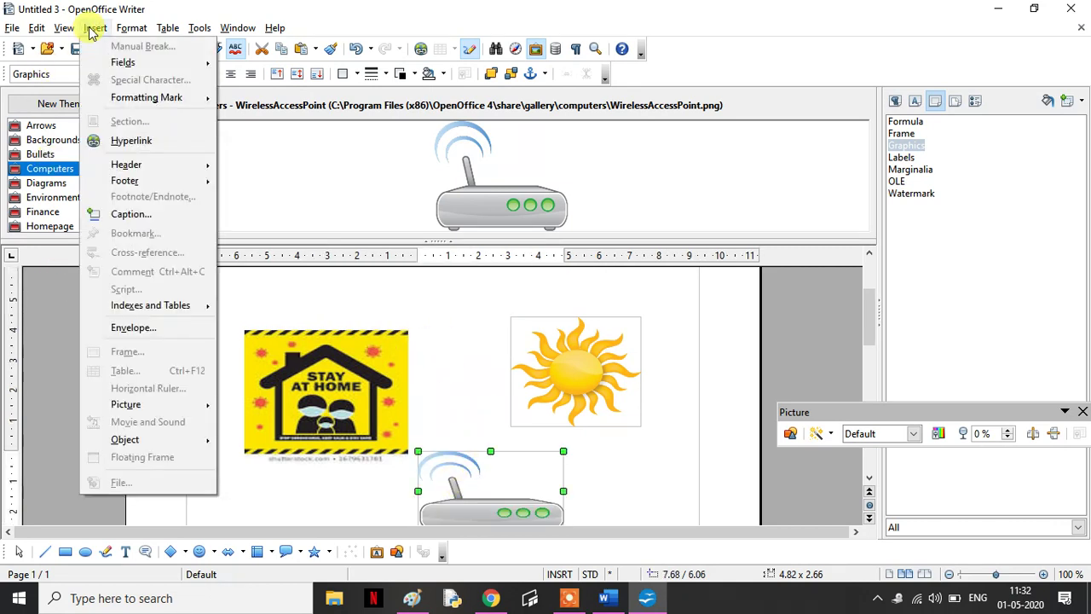
mouse_move(149, 413)
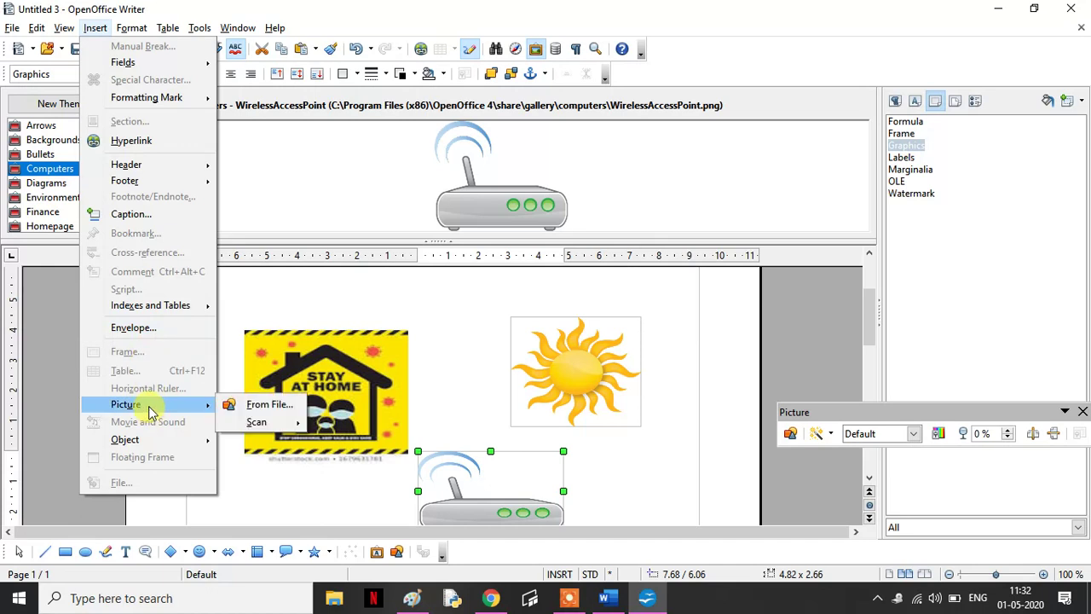
click(353, 297)
- Close the Gallery and delete the sun and wireless router images from the page
click(199, 28)
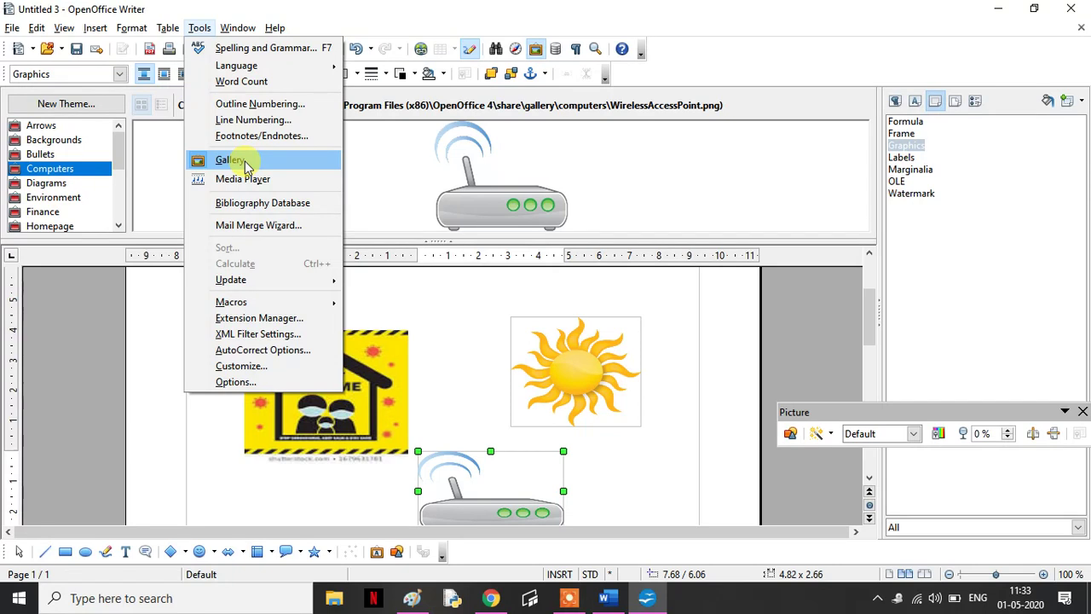
click(231, 160)
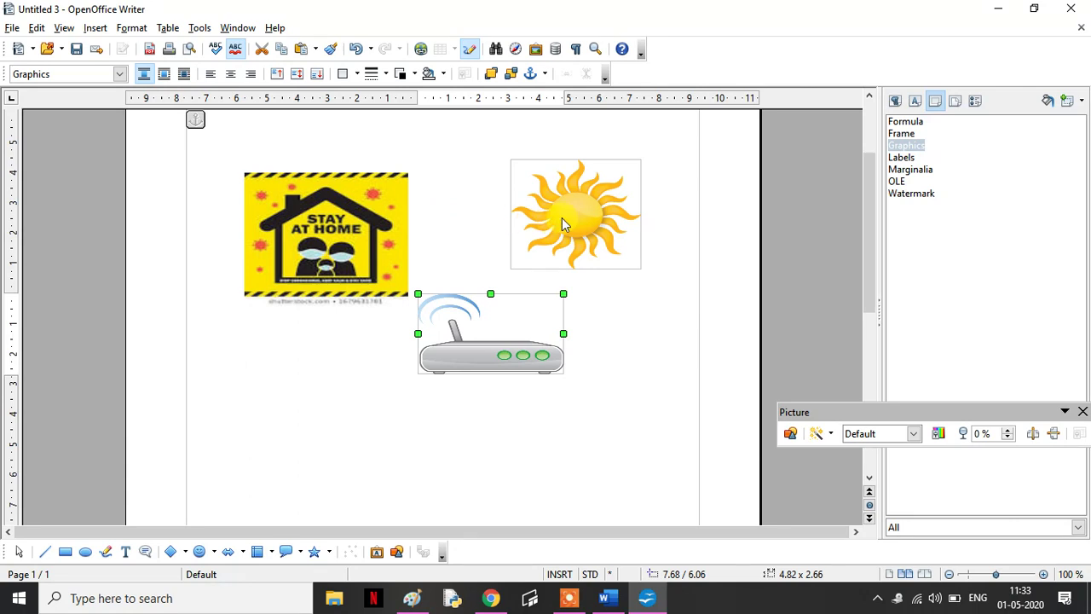
click(585, 206)
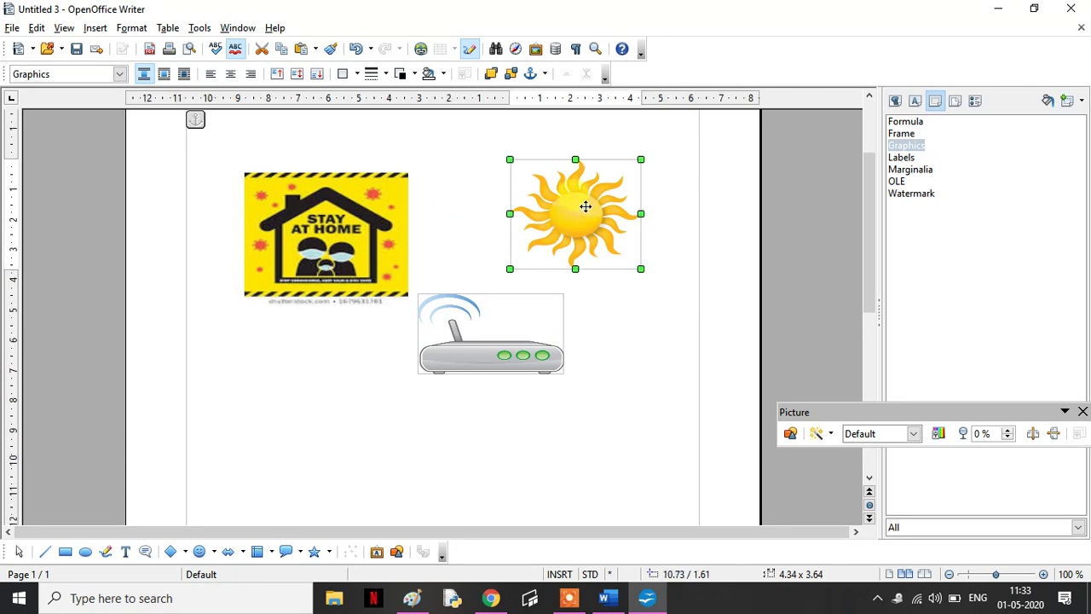
key(Delete)
click(497, 411)
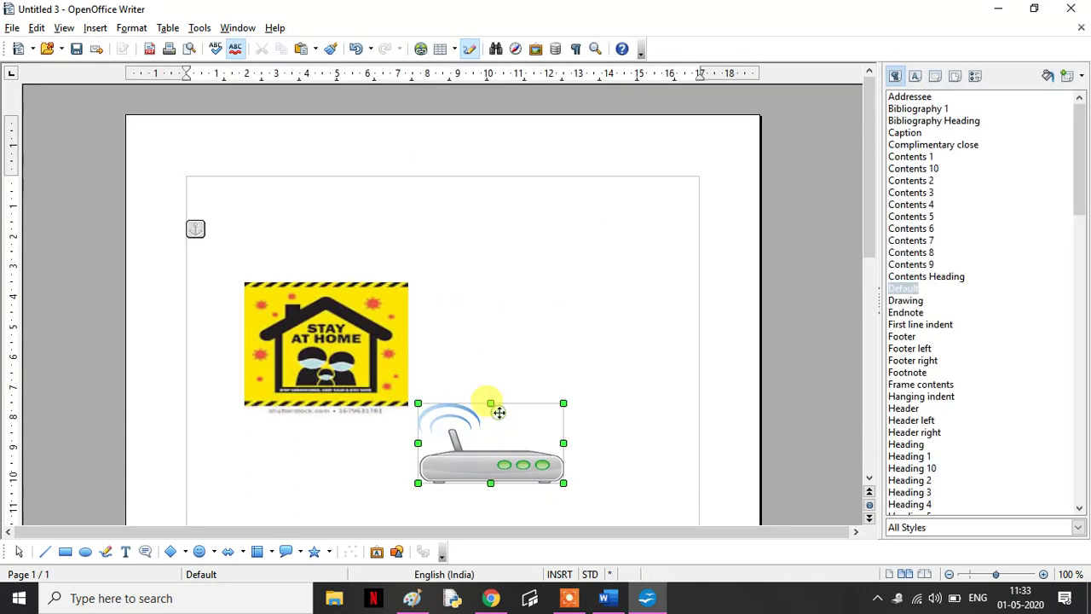
key(Delete)
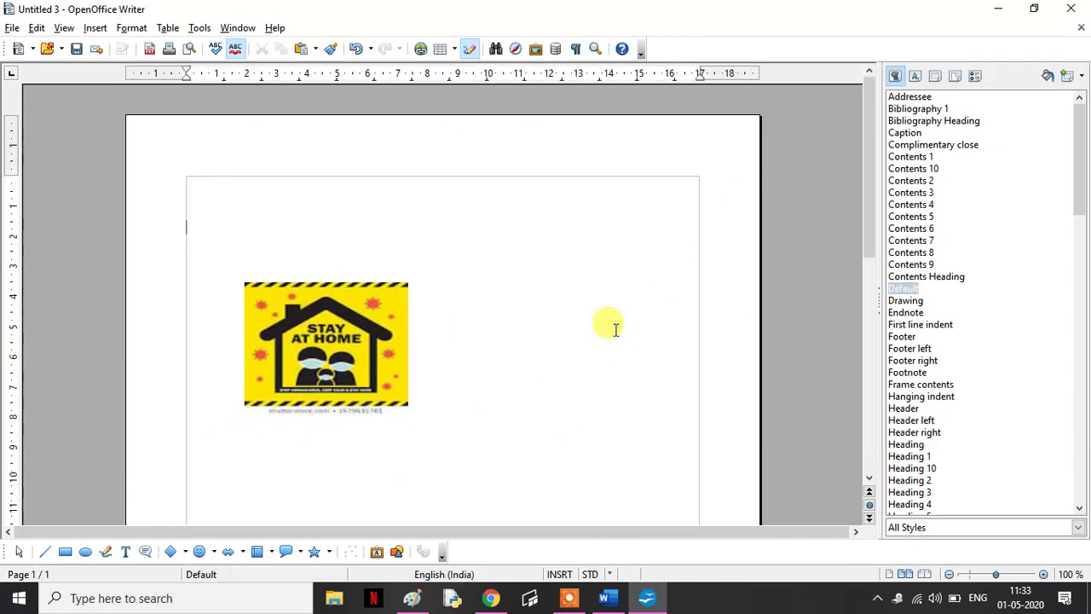
- Move the Stay at Home picture up toward the page's centre and enlarge it to about 7.40 × 6.18 cm
click(261, 358)
drag(328, 332, 397, 290)
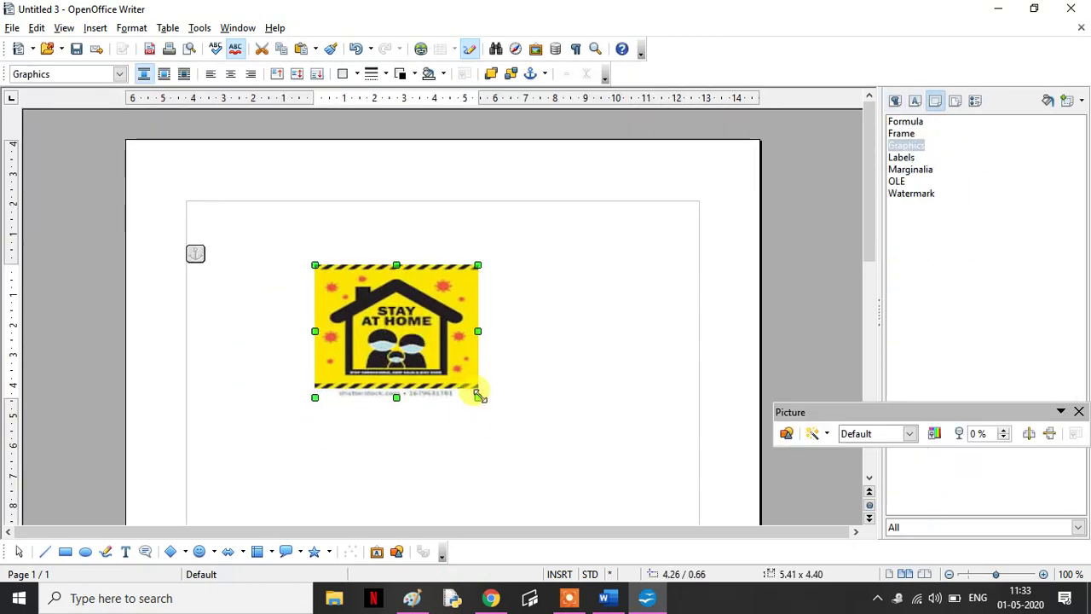
drag(479, 397, 538, 451)
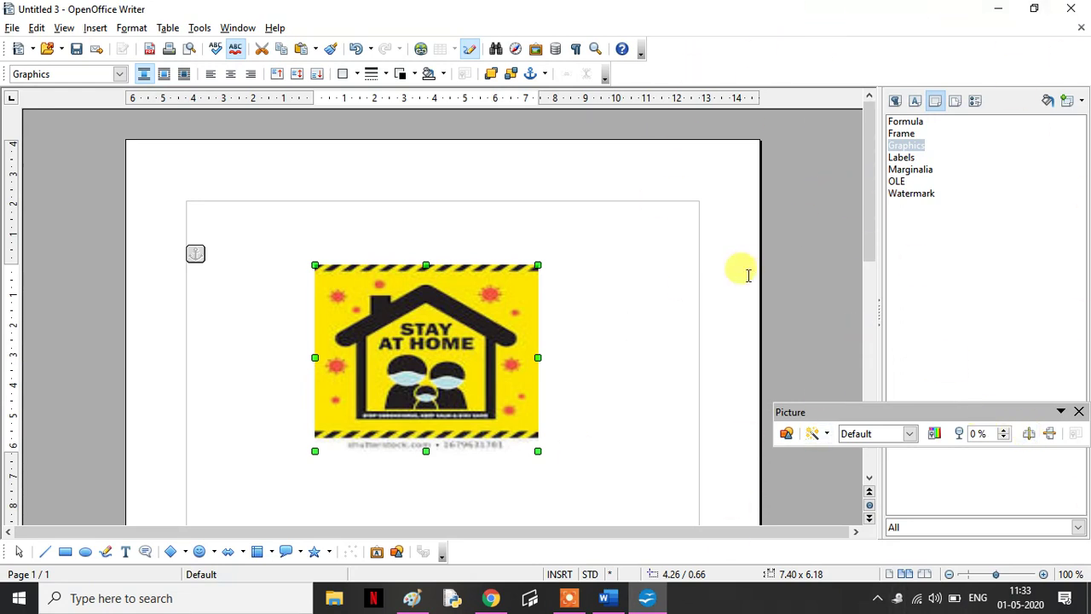
click(344, 161)
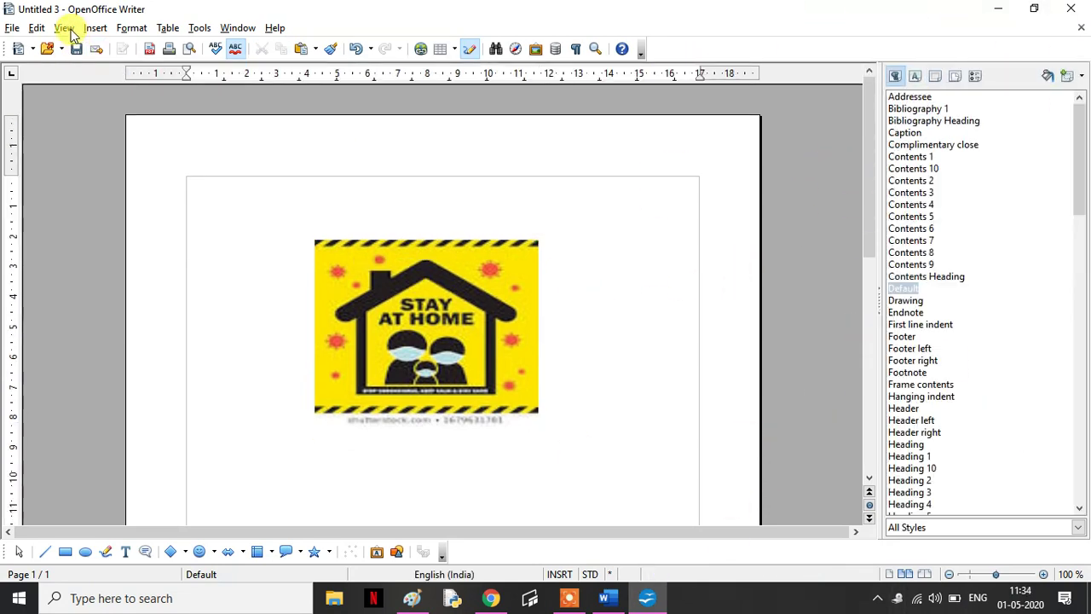
- Show the sidebar with the text and paragraph properties
click(69, 31)
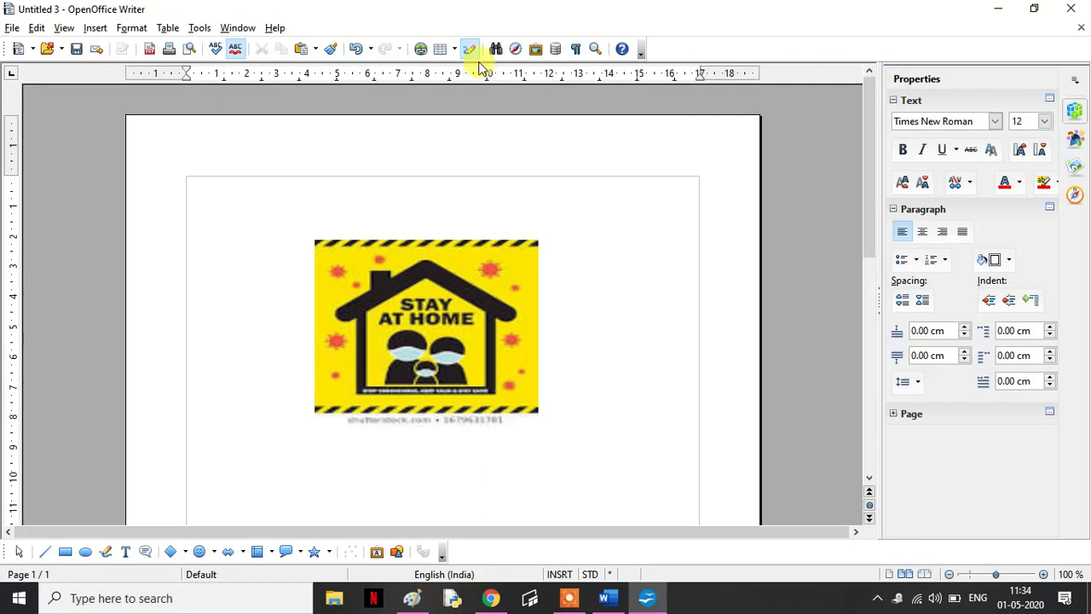
- Look through the sidebar's Styles and Formatting, Gallery and Navigator decks and return to Properties
click(62, 29)
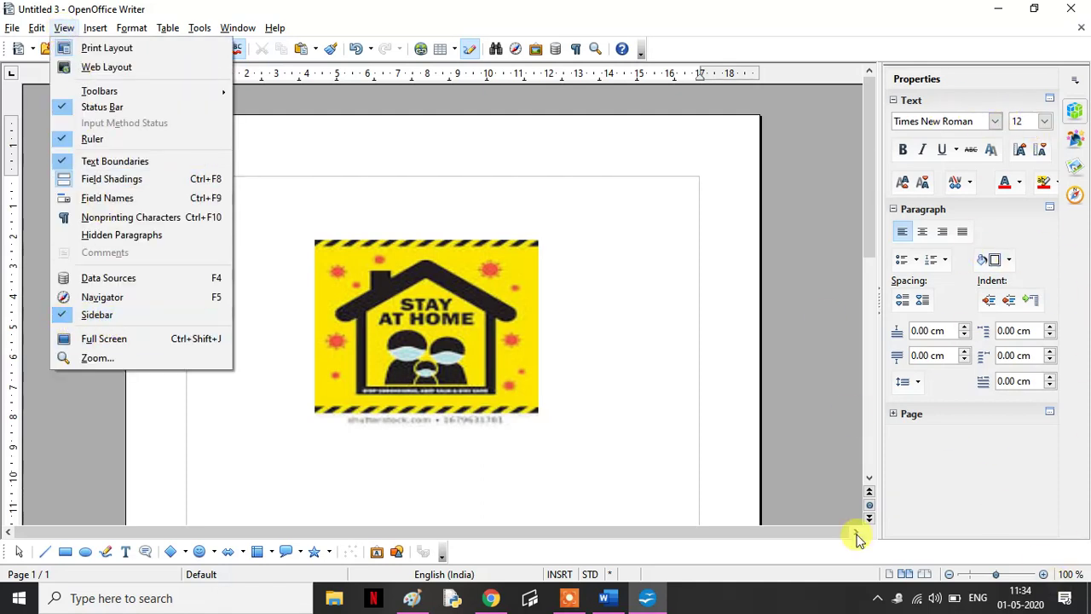
click(755, 431)
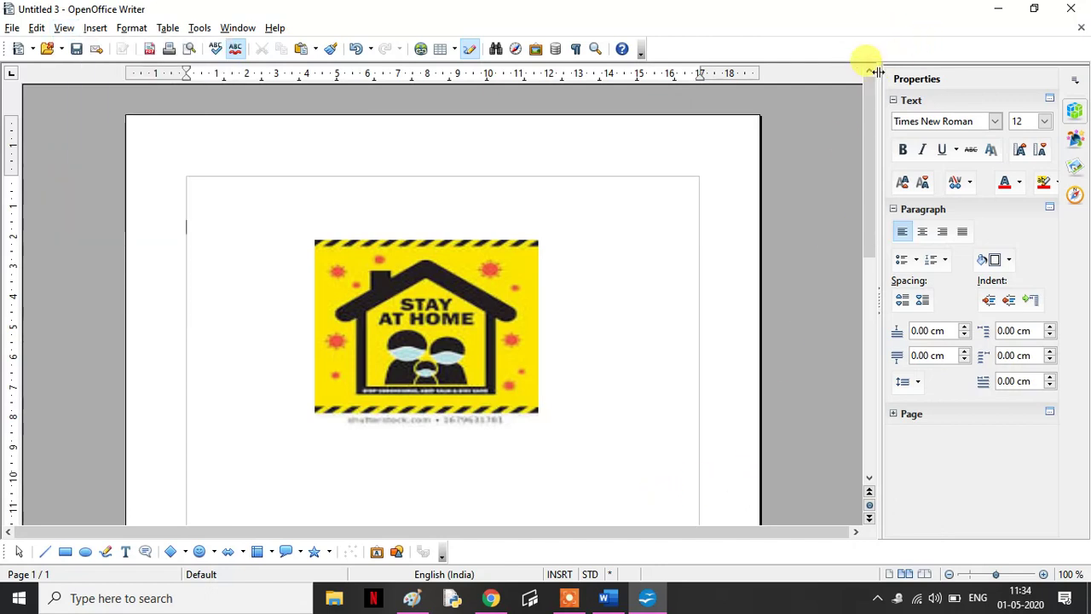
click(1076, 139)
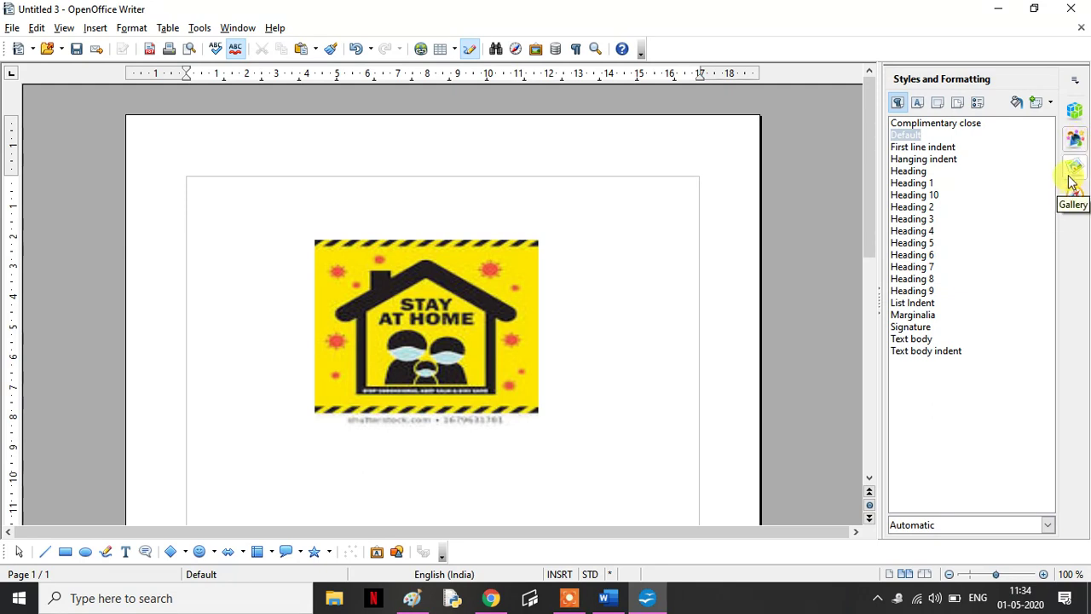
click(1071, 173)
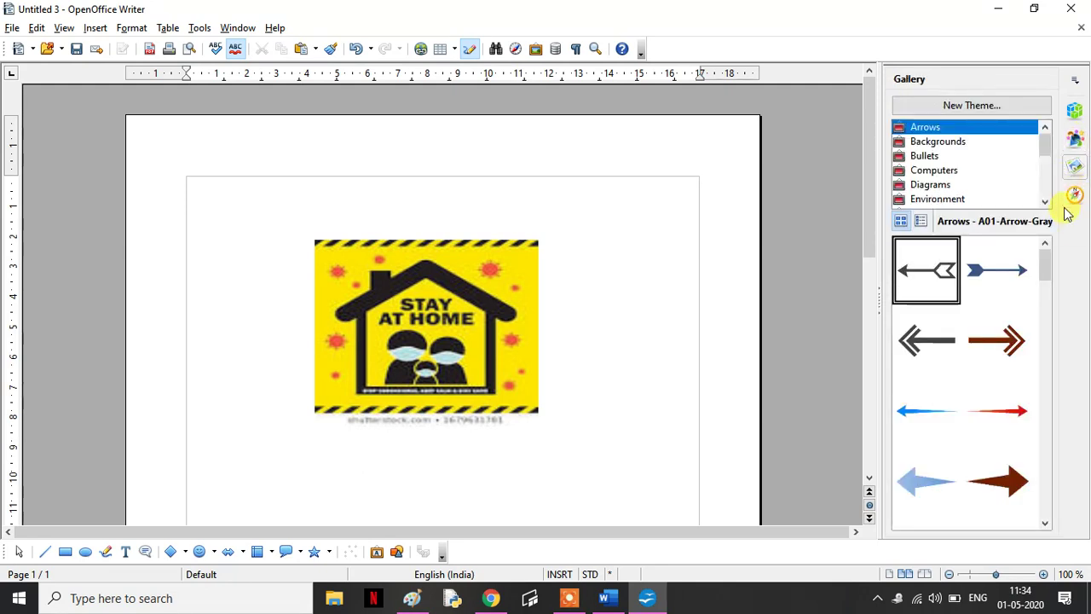
click(1074, 198)
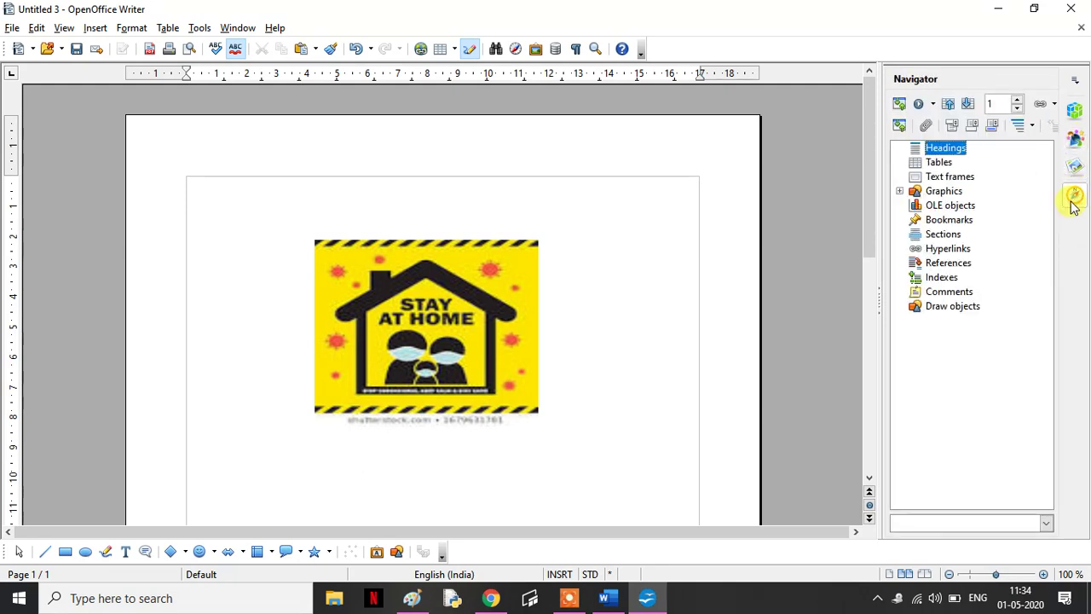
click(1073, 115)
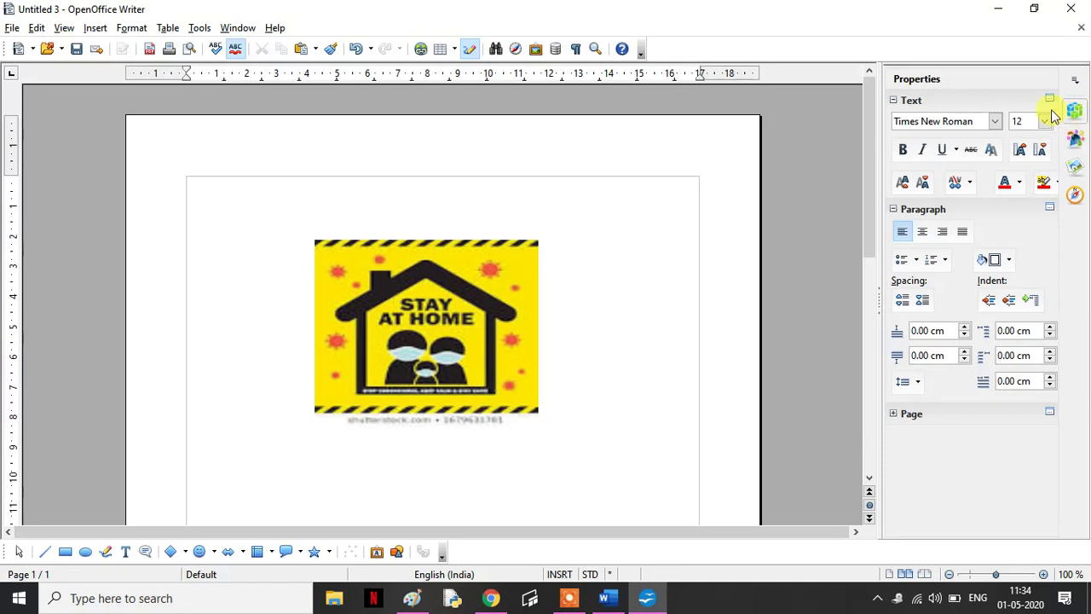
- Select the Stay at Home picture and raise its brightness to 19 %
click(426, 409)
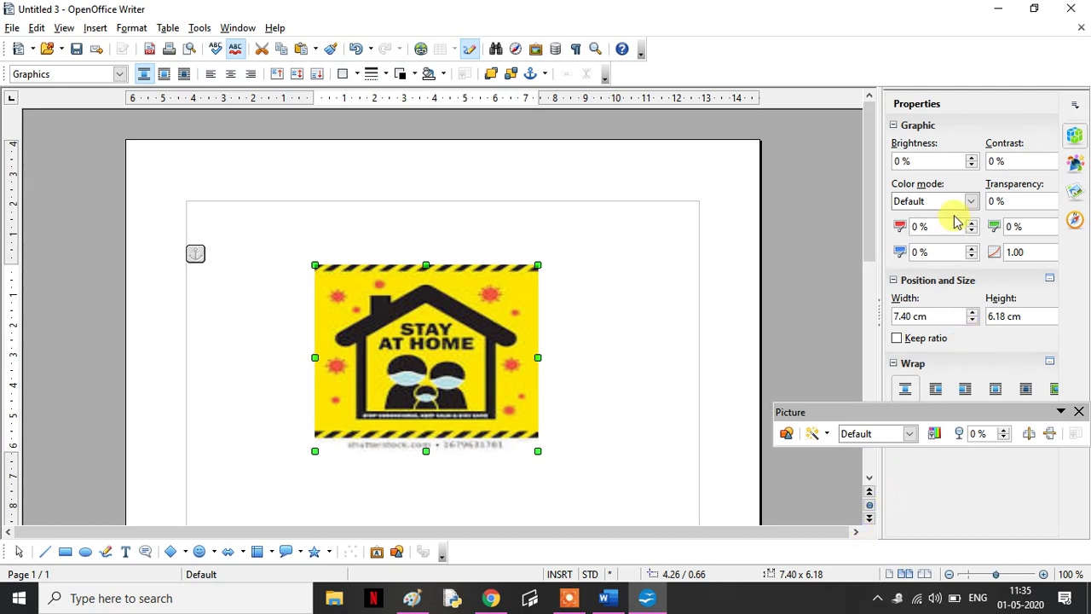
click(972, 157)
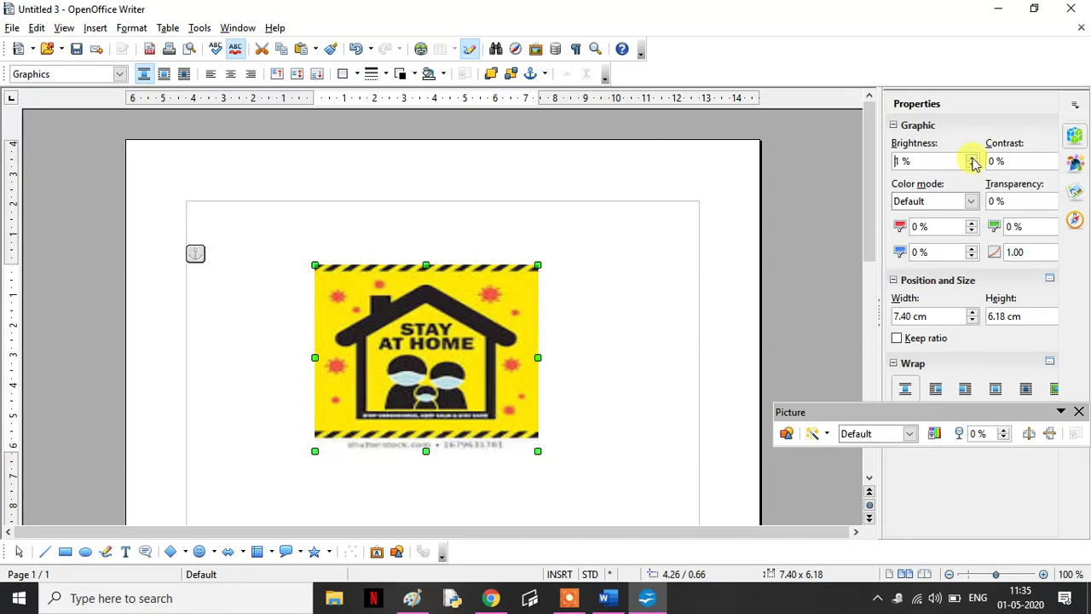
click(972, 158)
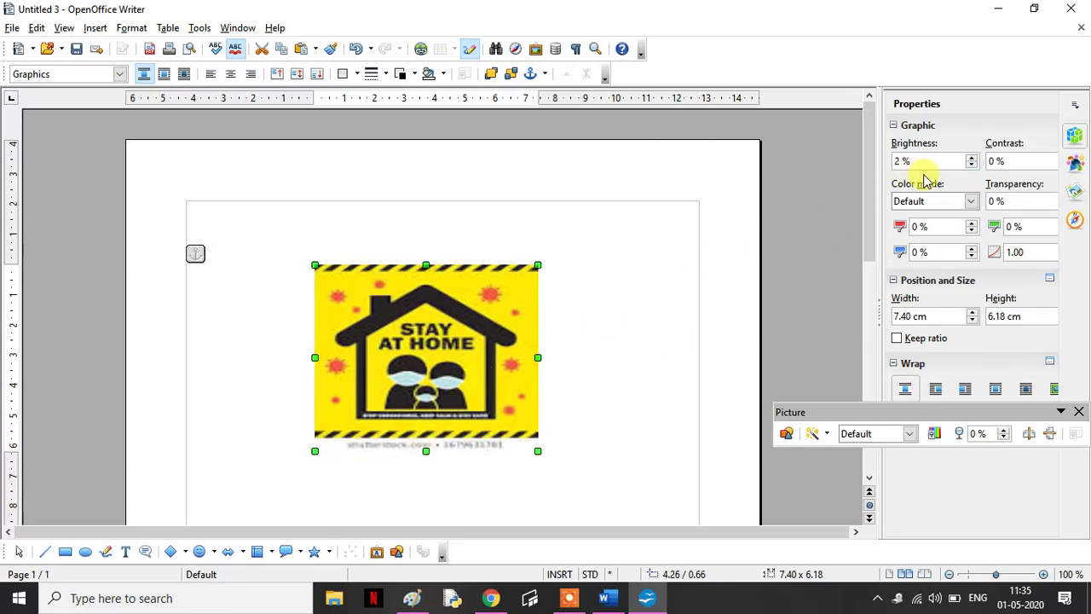
click(972, 157)
click(972, 157)
click(973, 158)
click(973, 158)
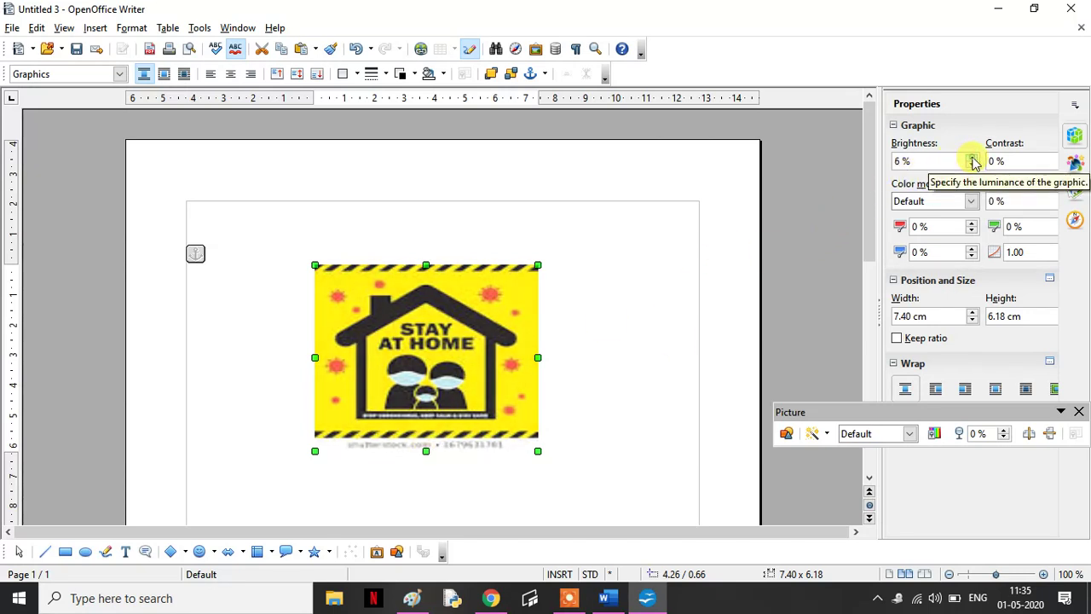
click(973, 158)
click(972, 158)
click(973, 158)
click(973, 158)
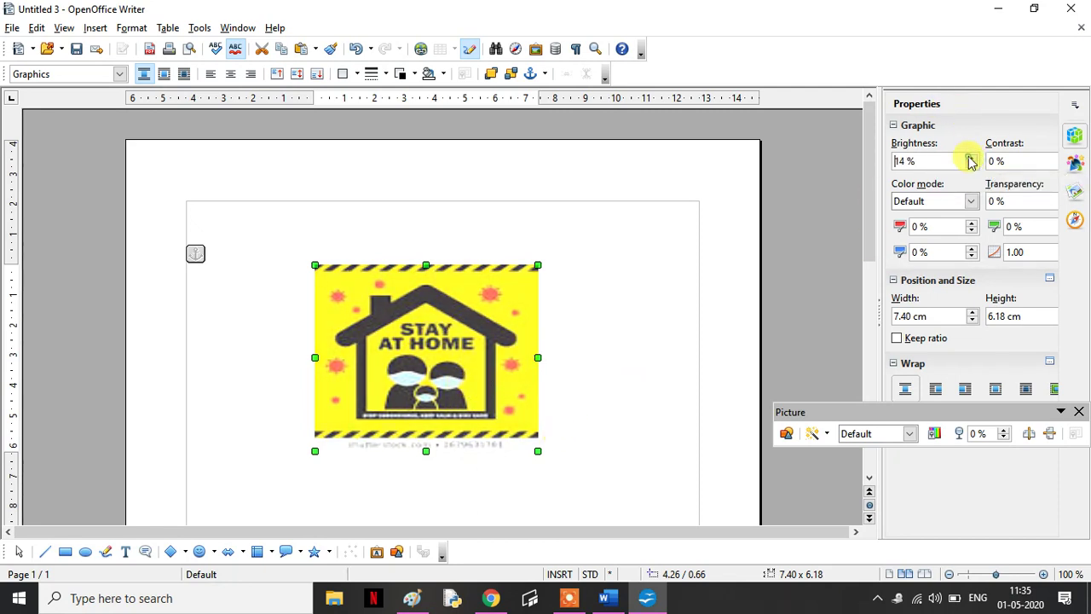
click(972, 158)
click(972, 158)
click(972, 158)
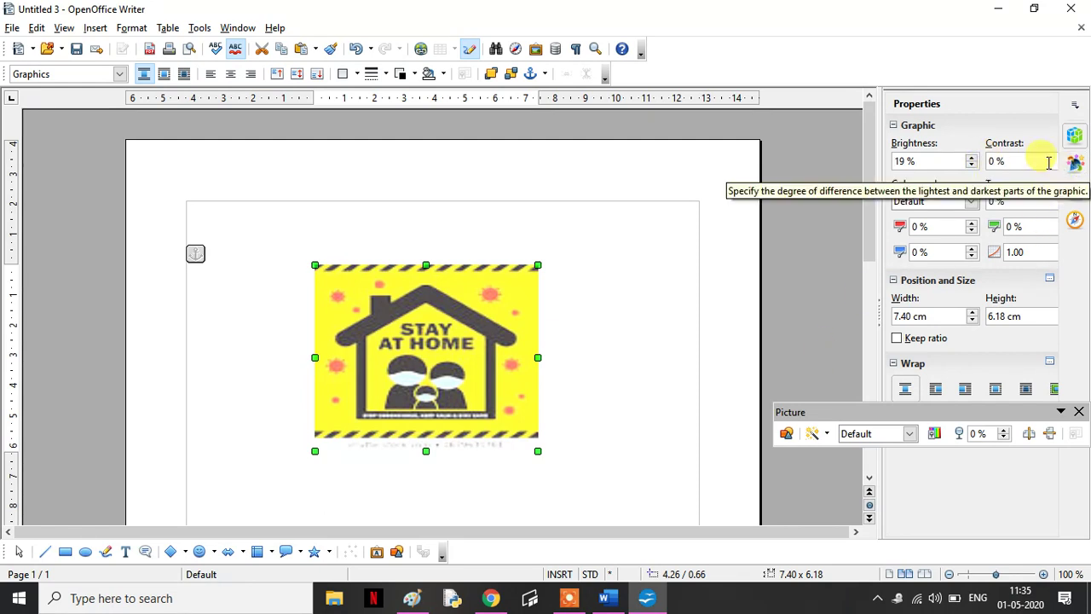
- Set the Stay at Home picture's contrast to 8 %, keeping the picture selected
key(BackSpace)
key(BackSpace)
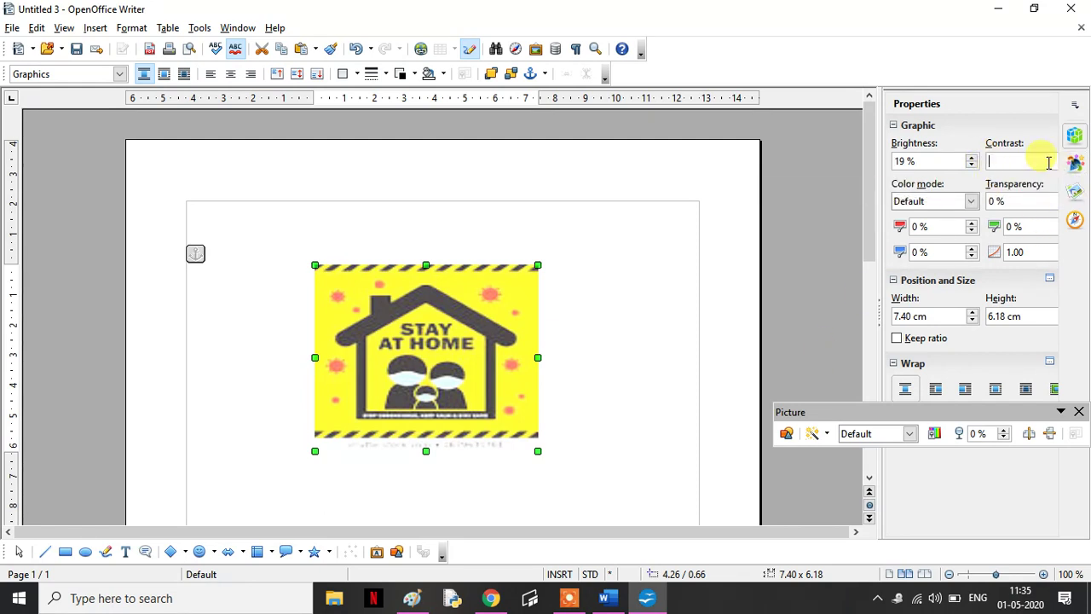
text(8% %)
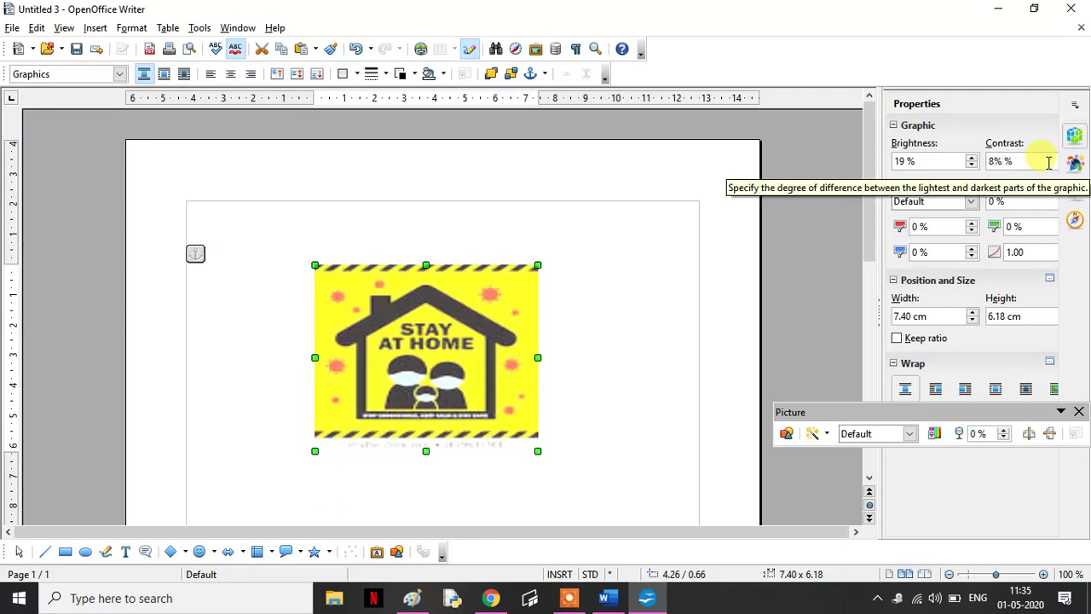
key(BackSpace)
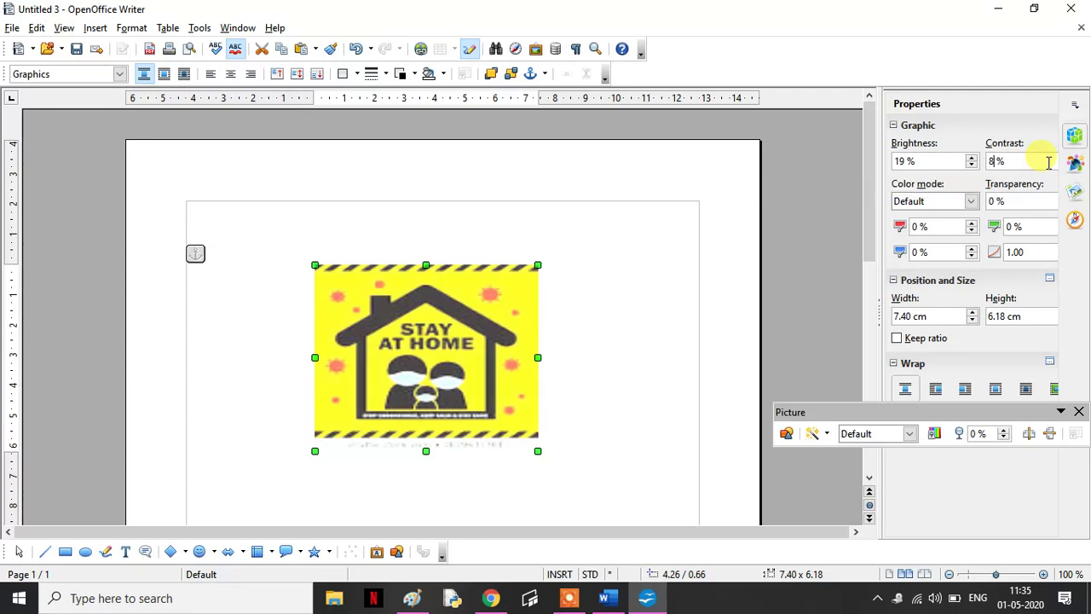
click(627, 300)
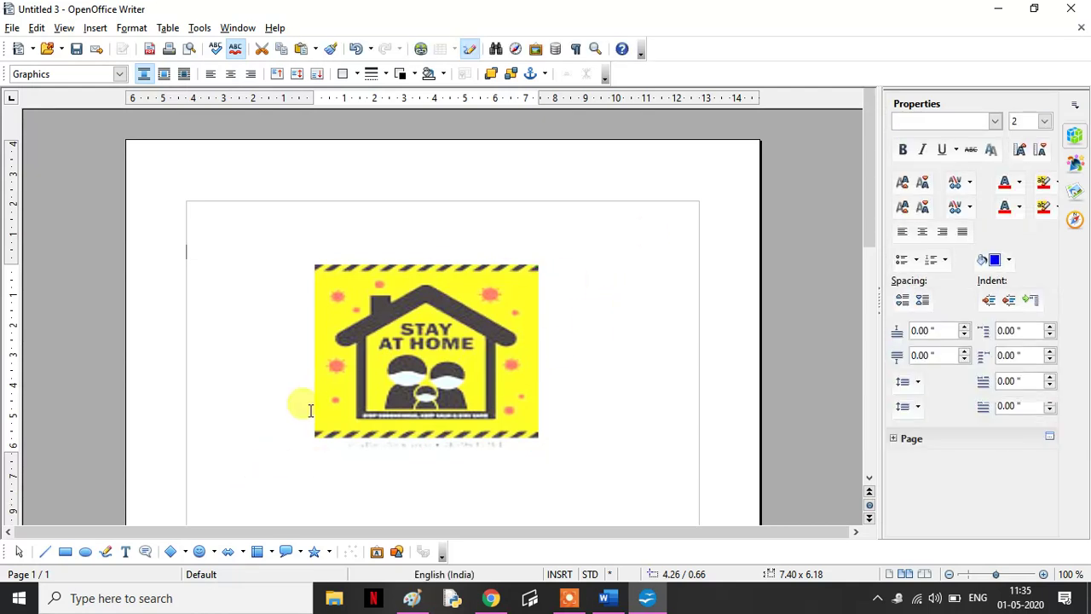
click(372, 382)
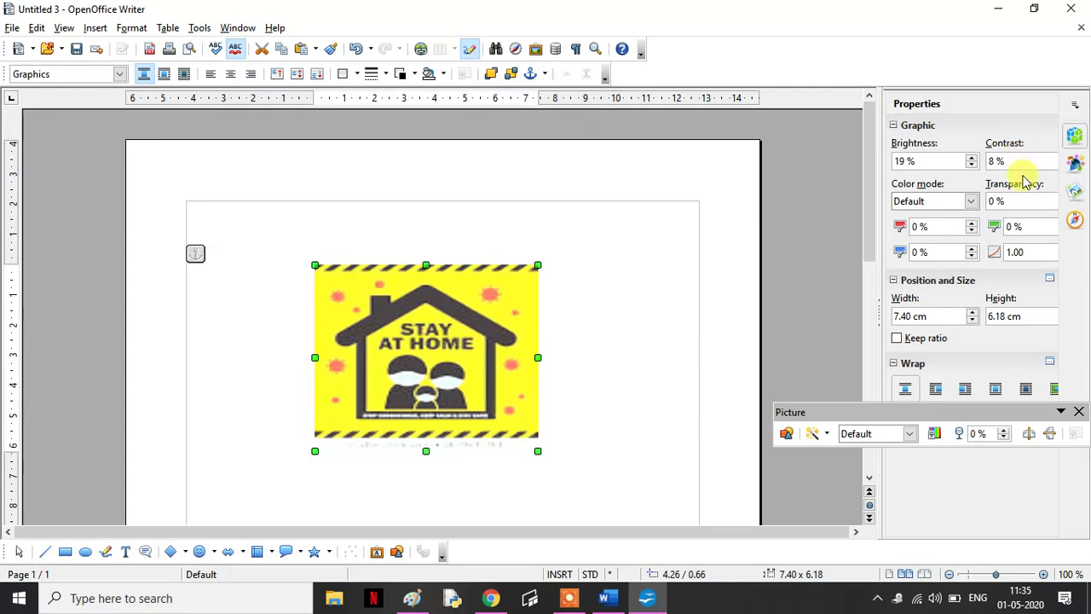
- Raise the Stay at Home picture's brightness to 30 % and reset its contrast to 0 %
scroll(970, 162, up, 6)
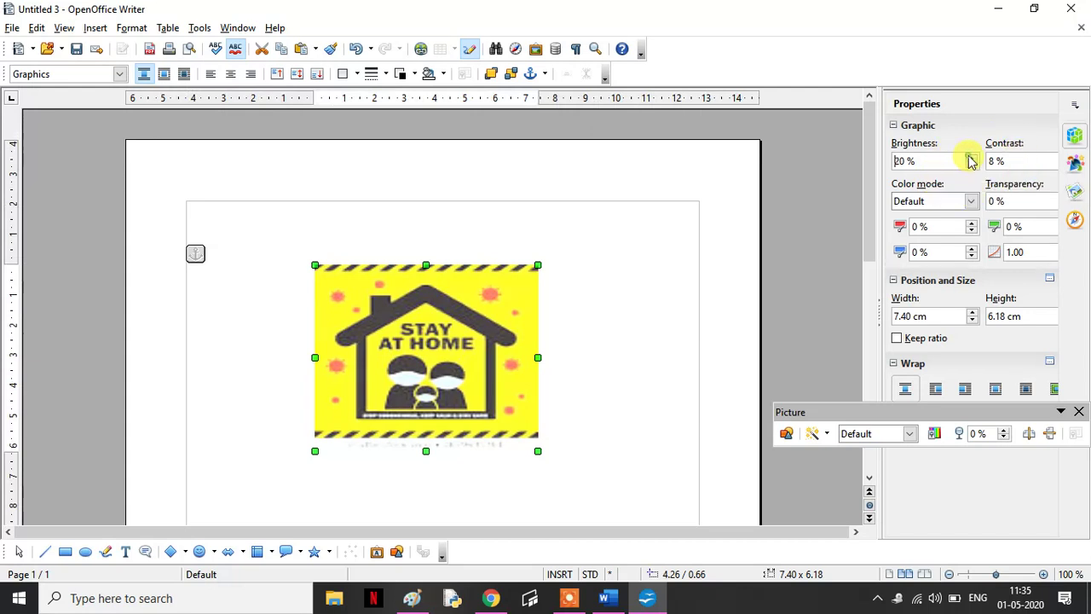
scroll(971, 162, up, 3)
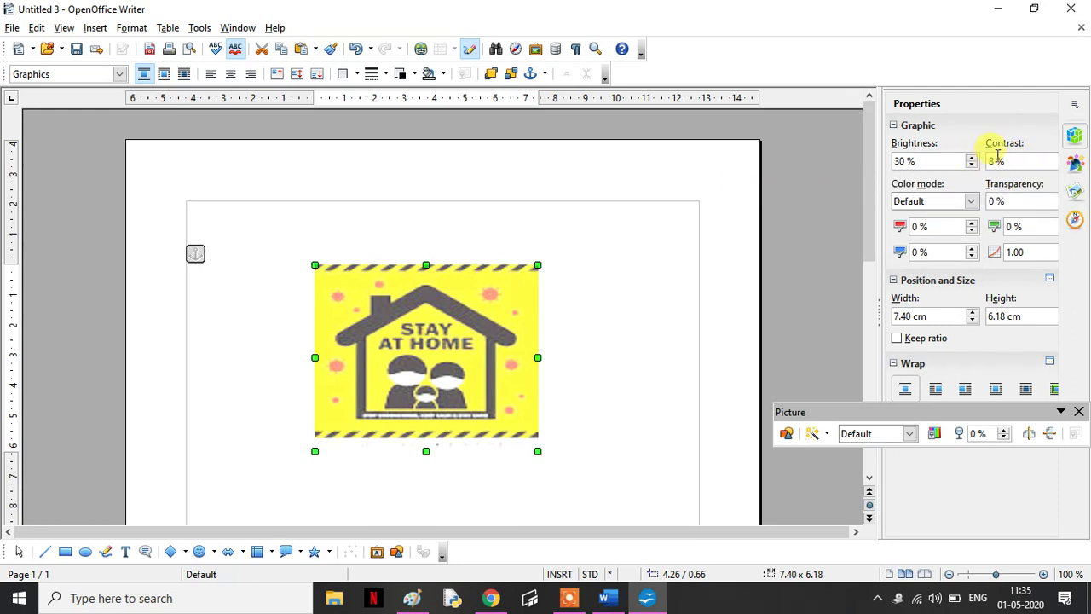
double_click(997, 156)
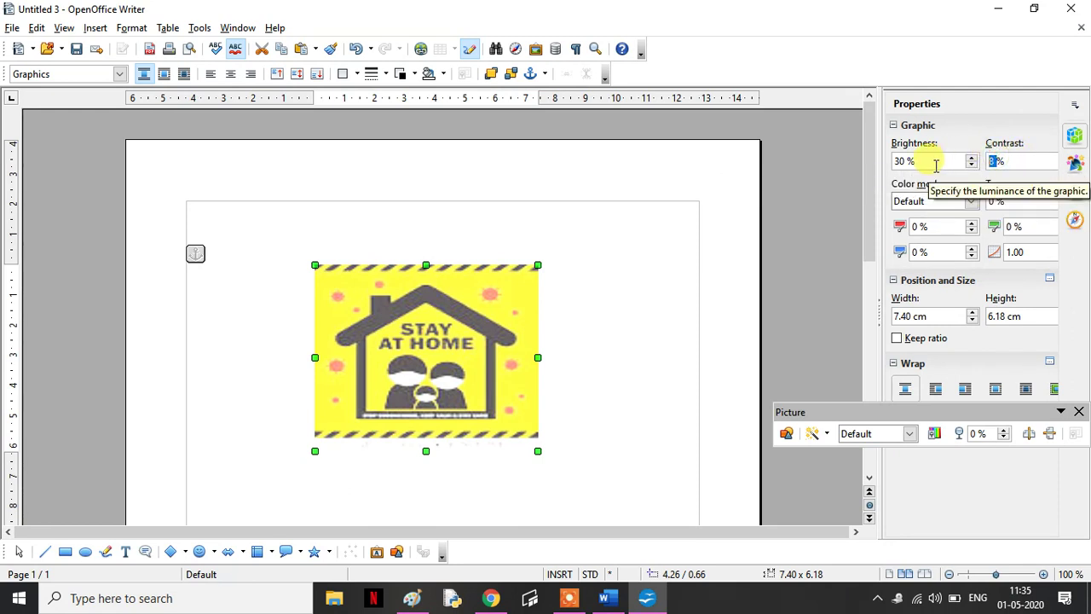
text(0)
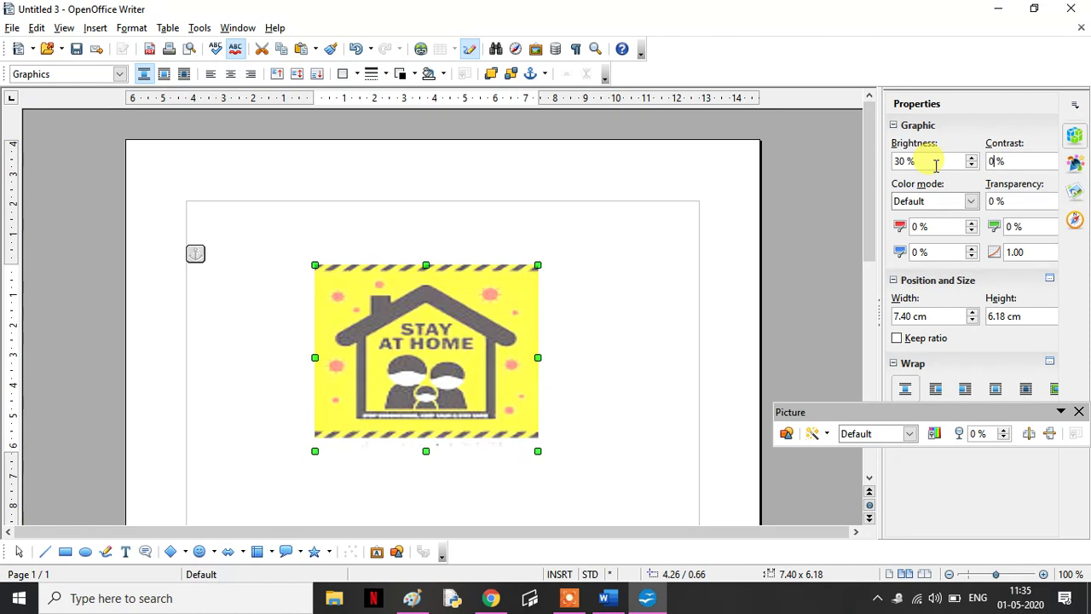
click(653, 285)
click(511, 324)
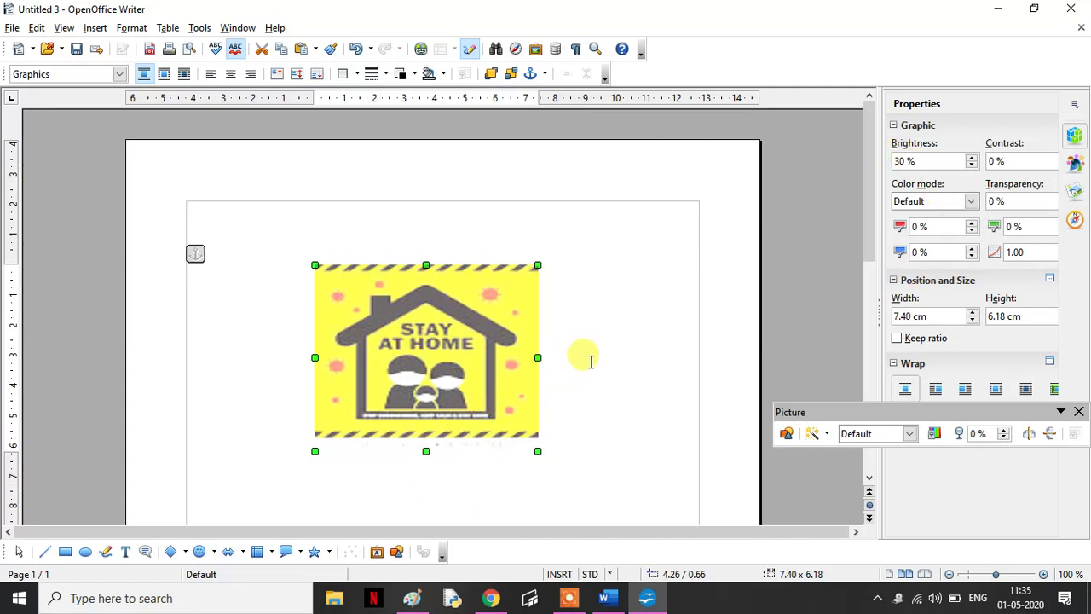
- Try the Grayscale, Black/White and Watermark color modes on the picture and return it to Default
click(972, 201)
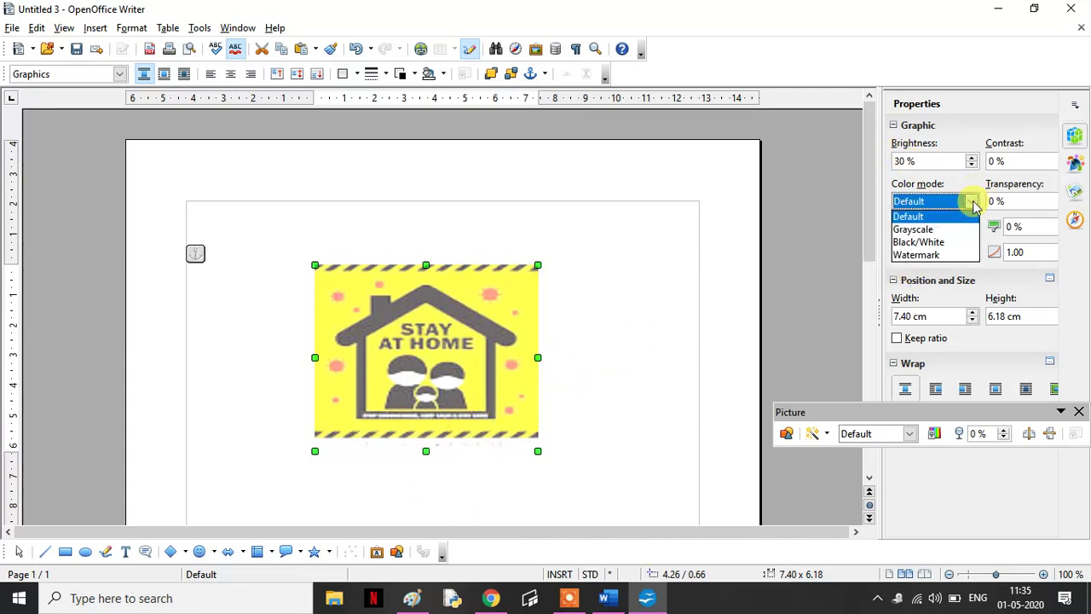
click(953, 232)
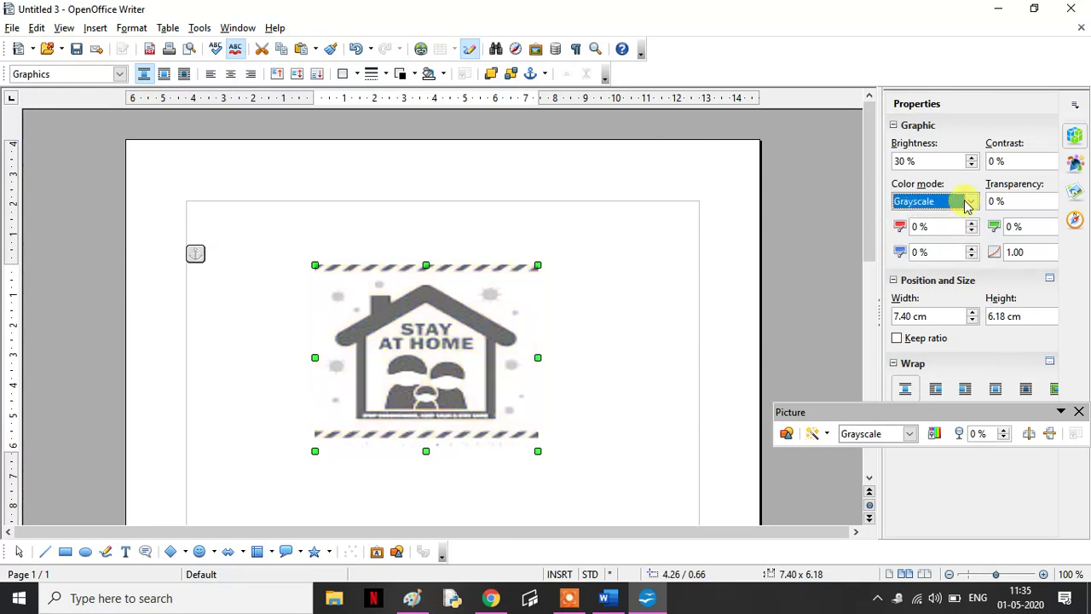
click(969, 203)
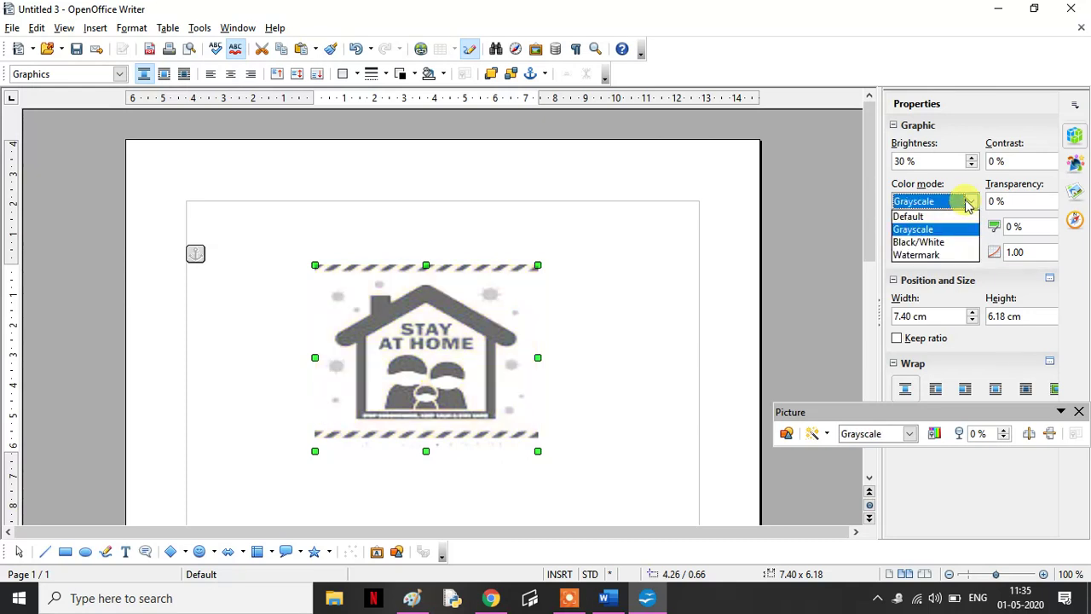
click(946, 244)
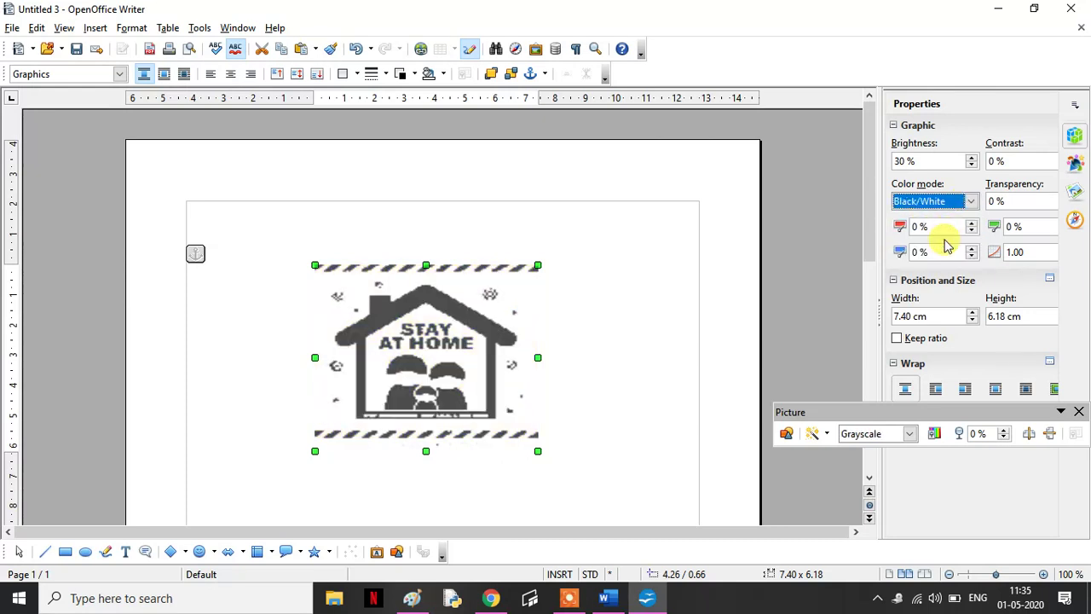
click(972, 205)
click(947, 255)
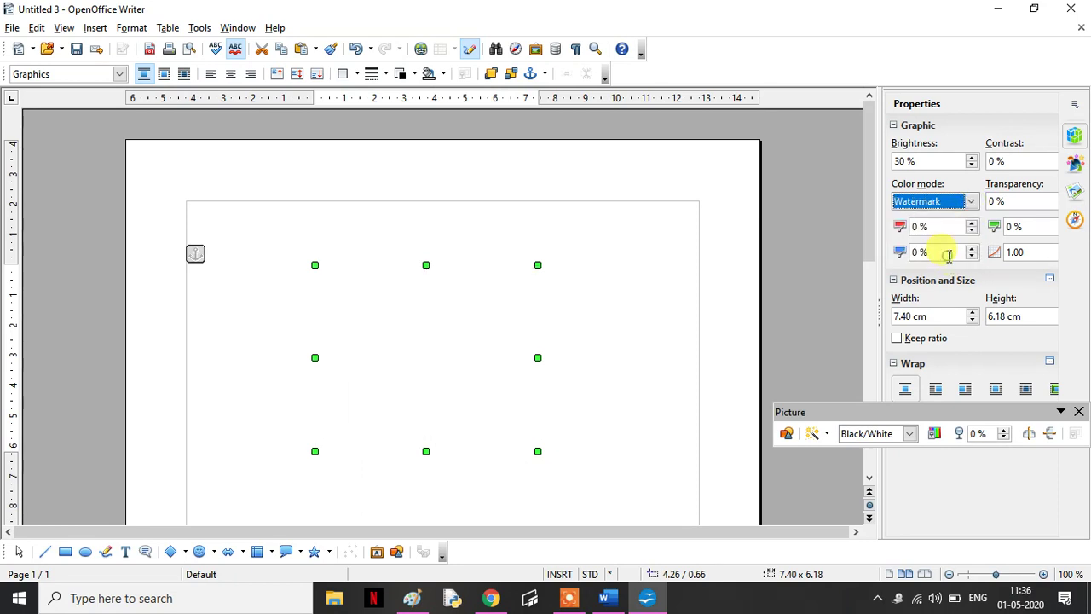
click(972, 204)
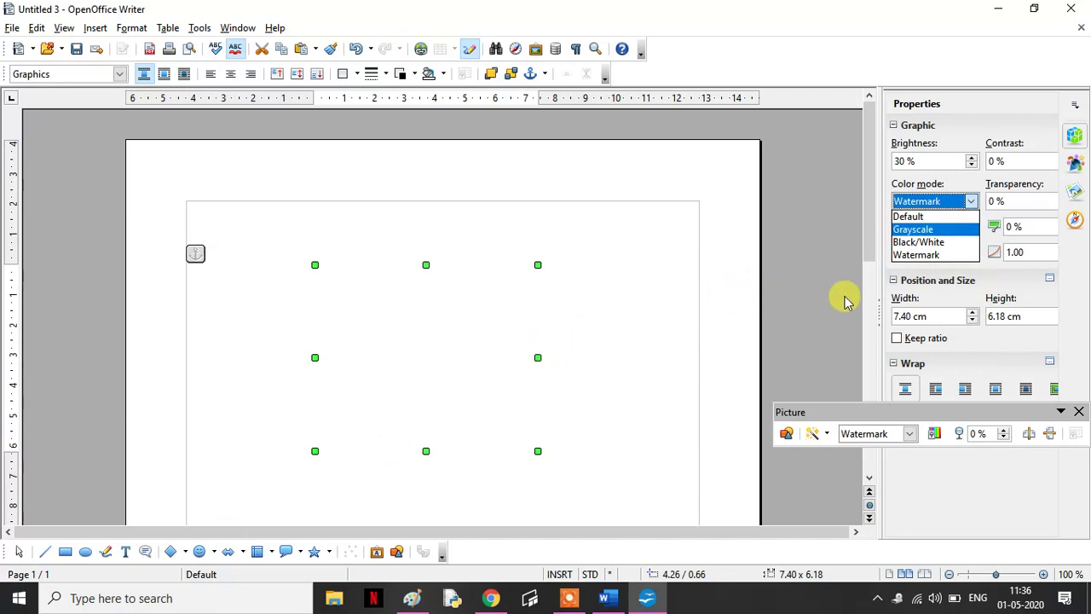
click(963, 218)
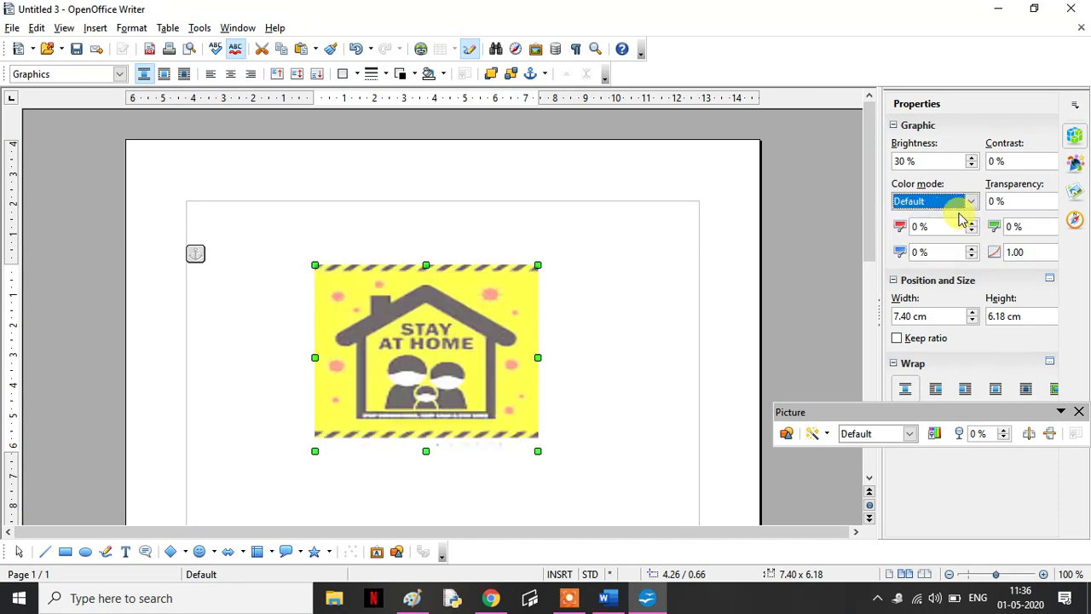
- Set the picture's transparency to 10 % and increase it to 25 %
click(996, 201)
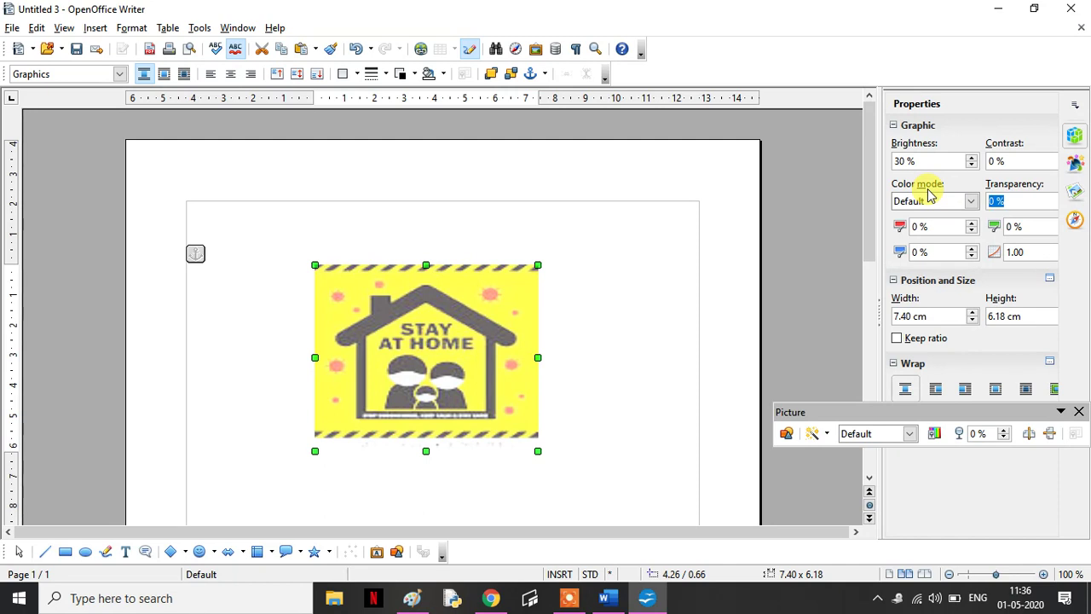
key(End)
text(10)
key(Return)
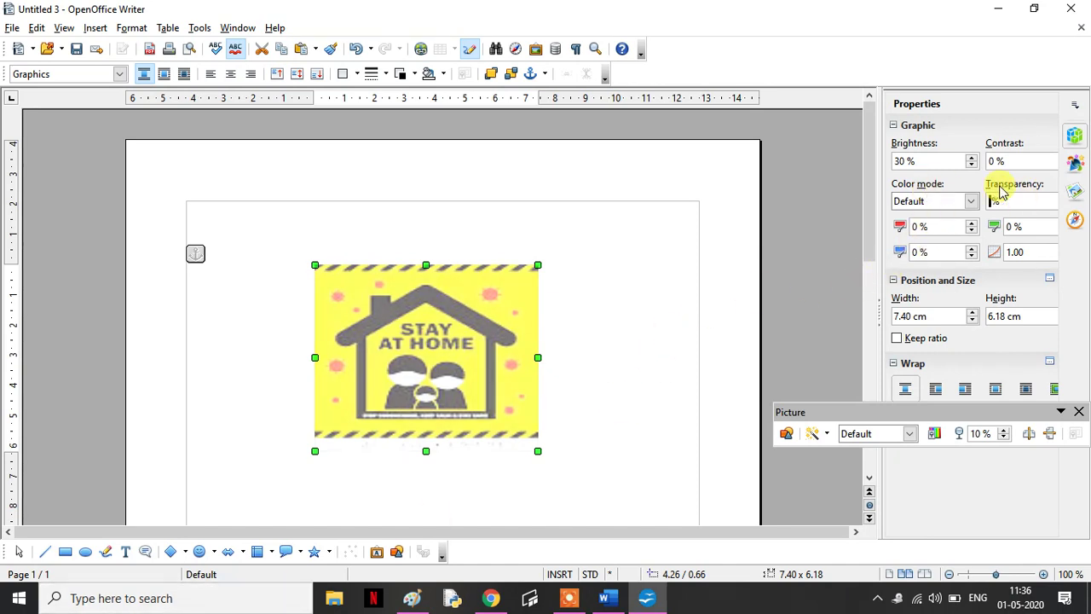
text(25)
key(Return)
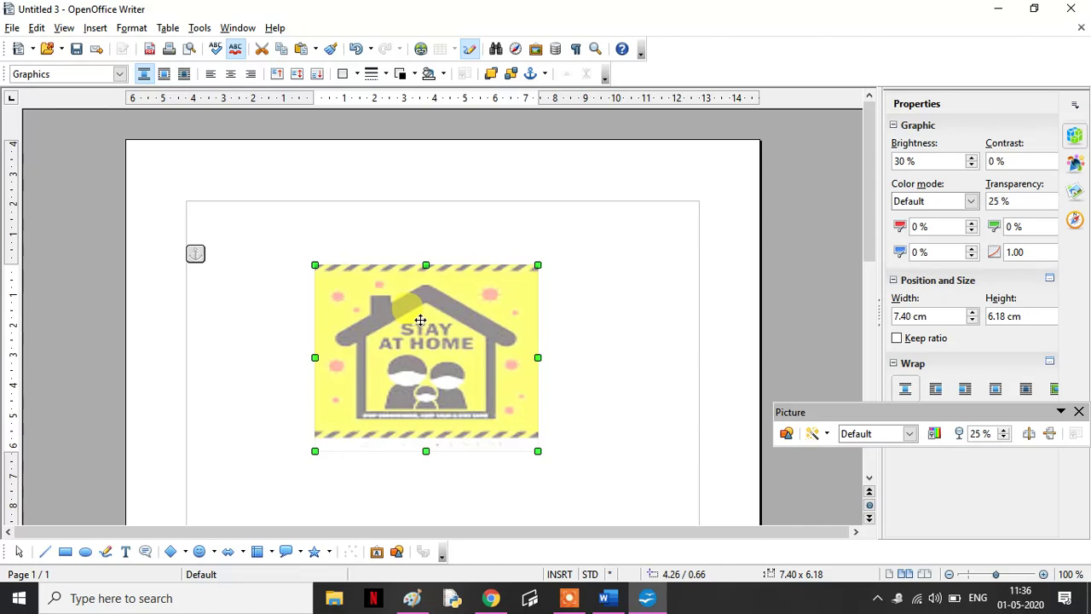
- Clear the transparency entry and close the floating Picture toolbar that covers the sidebar
key(BackSpace)
key(BackSpace)
key(BackSpace)
click(1078, 412)
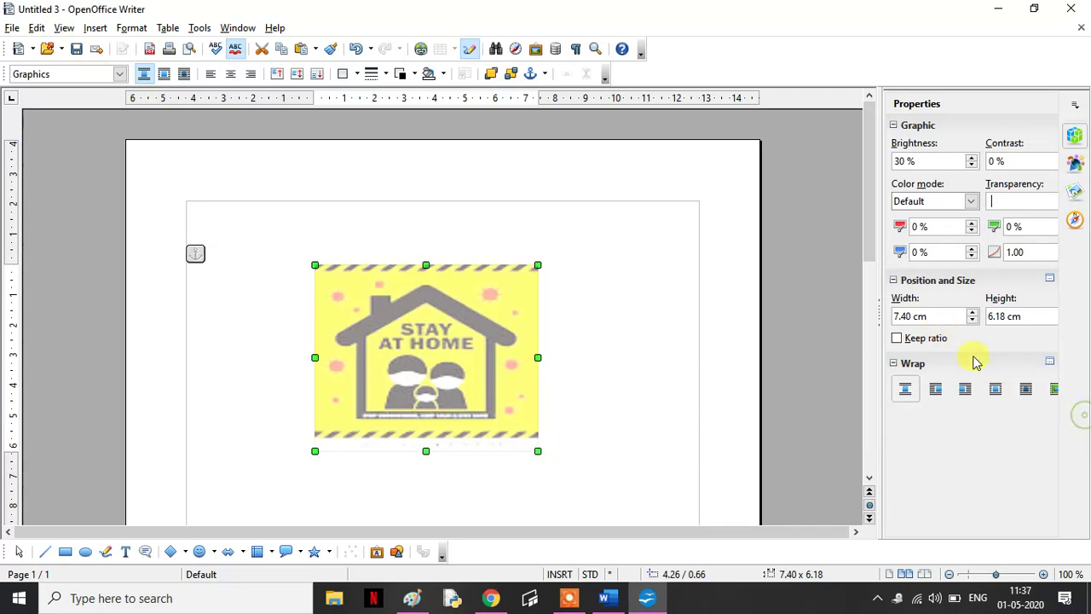
- Increase the Stay at Home picture's width to 8.00 cm without keeping its ratio
click(974, 312)
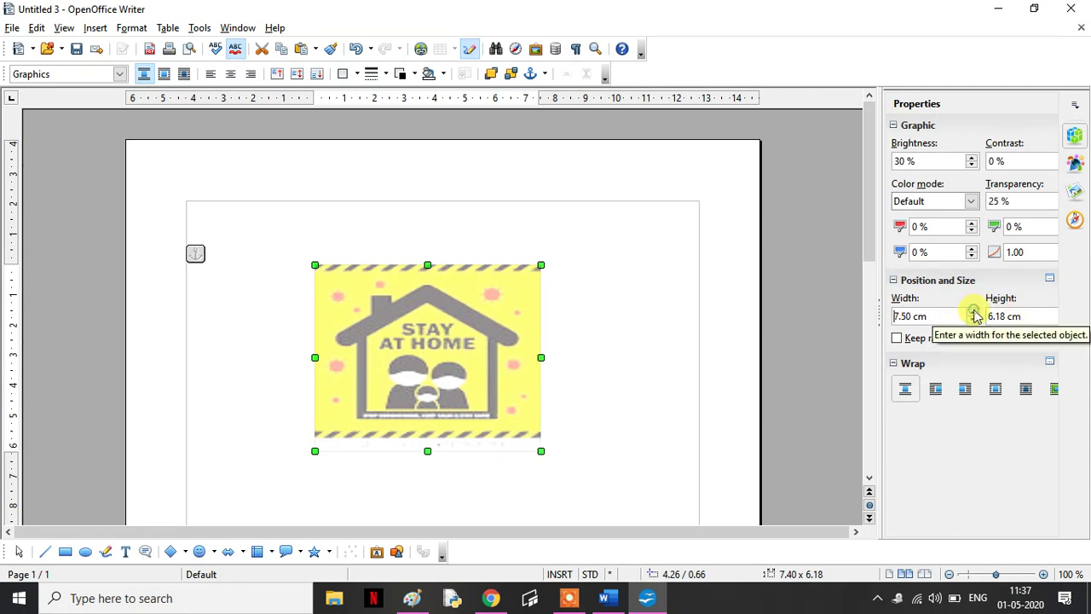
click(974, 312)
click(974, 312)
click(974, 312)
click(973, 312)
click(973, 312)
click(1047, 312)
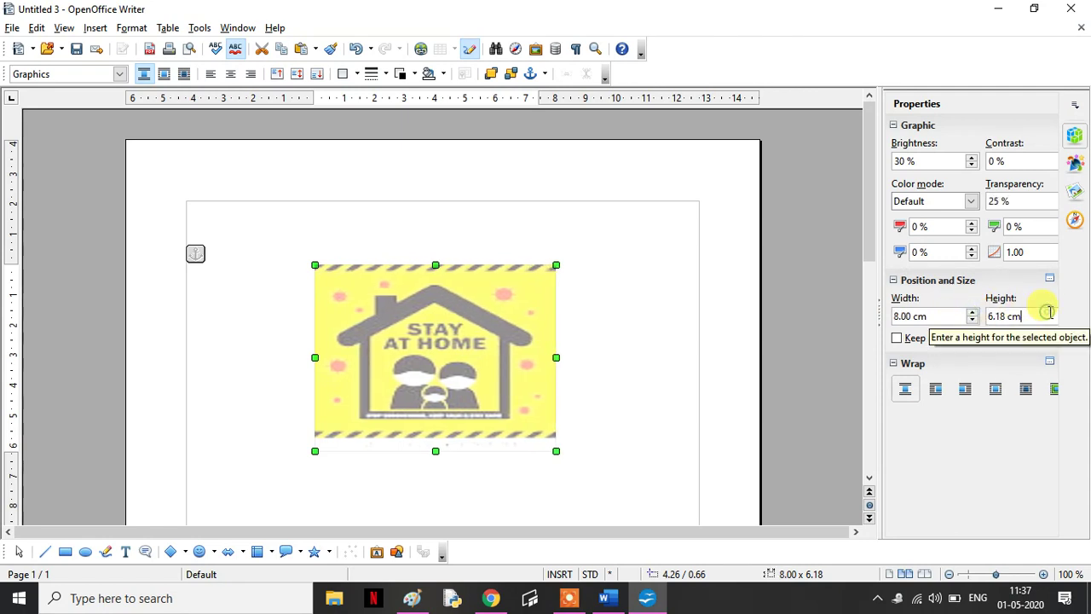
- Reduce the picture's width to 7.30 cm and deselect the picture
click(973, 321)
click(973, 322)
click(973, 321)
click(973, 321)
click(973, 321)
click(973, 321)
click(972, 322)
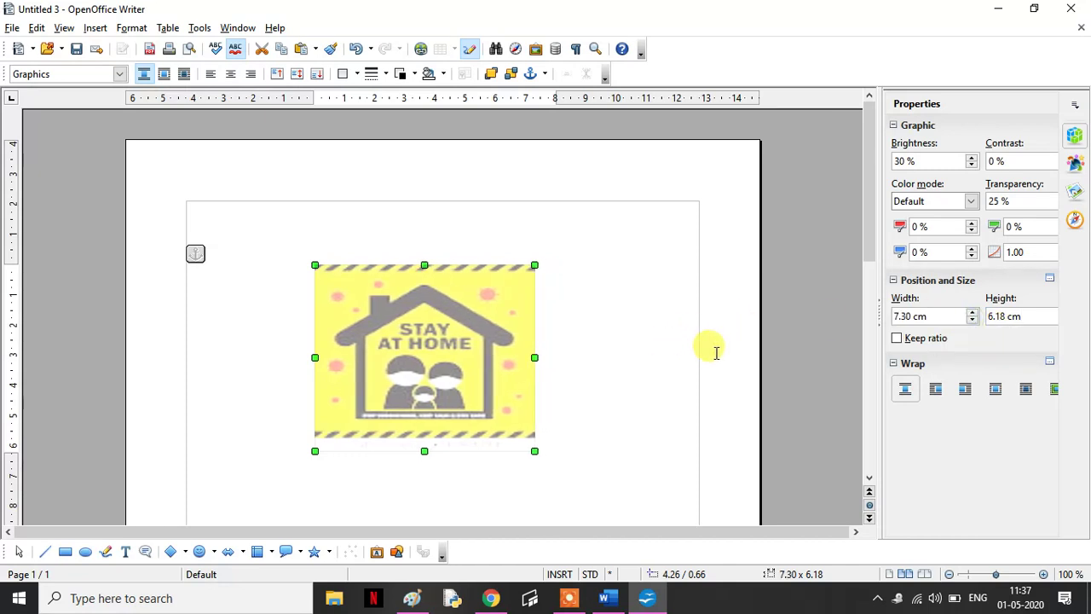
click(629, 452)
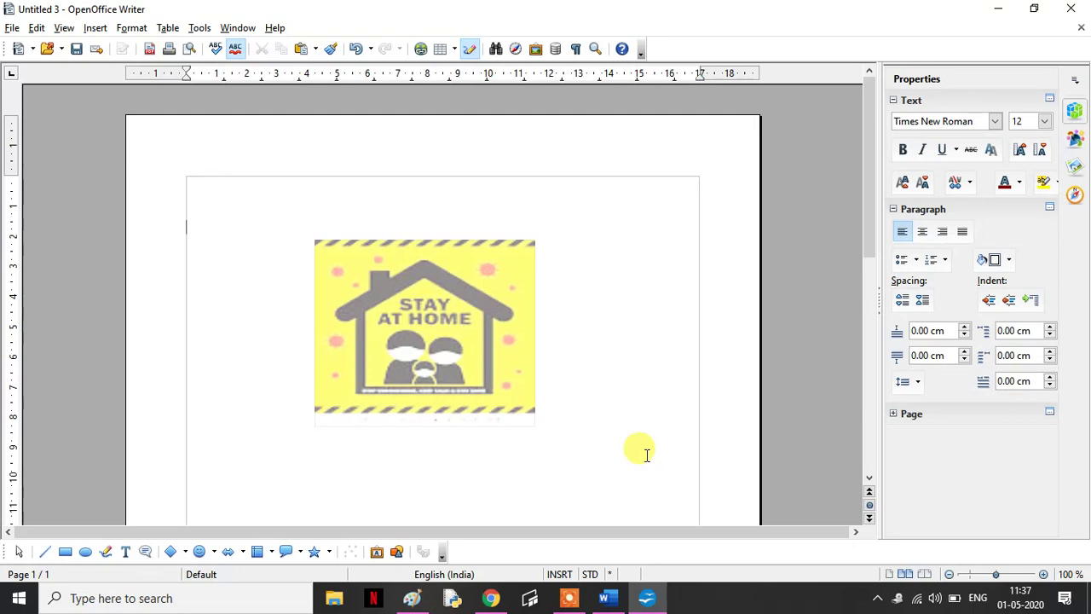
- Resize the Stay at Home picture by its corner handles to about 8.11 × 6.80 cm and move it lower on the page
click(484, 331)
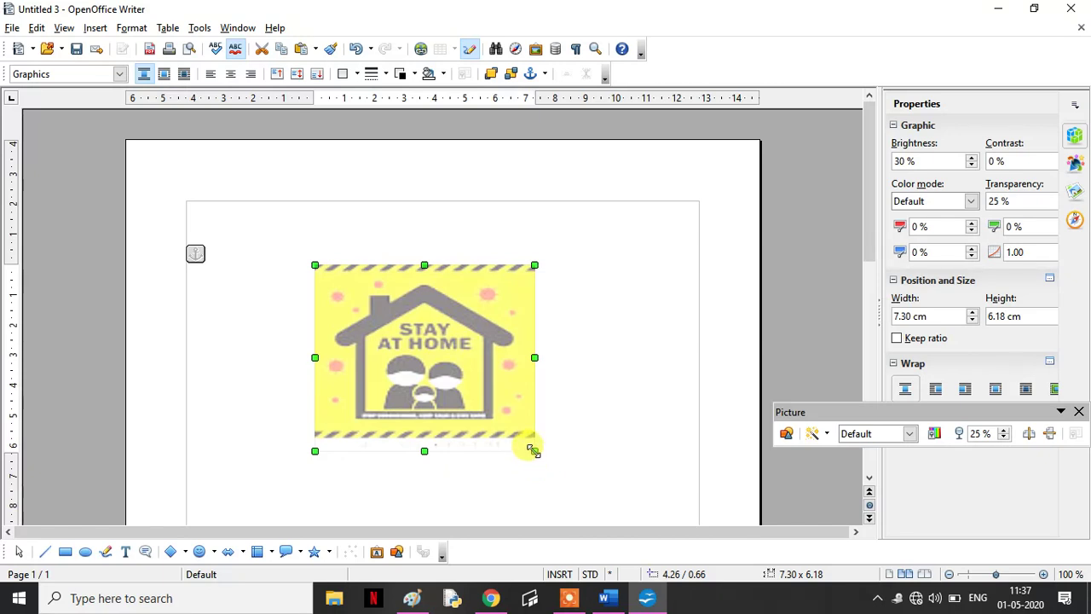
drag(532, 450, 556, 453)
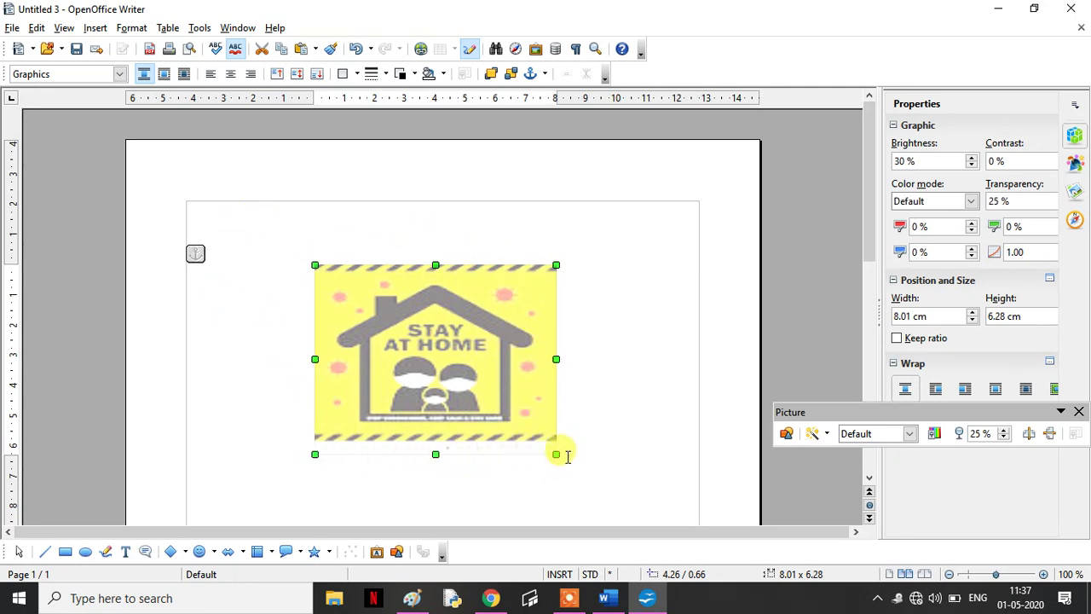
drag(556, 453, 524, 417)
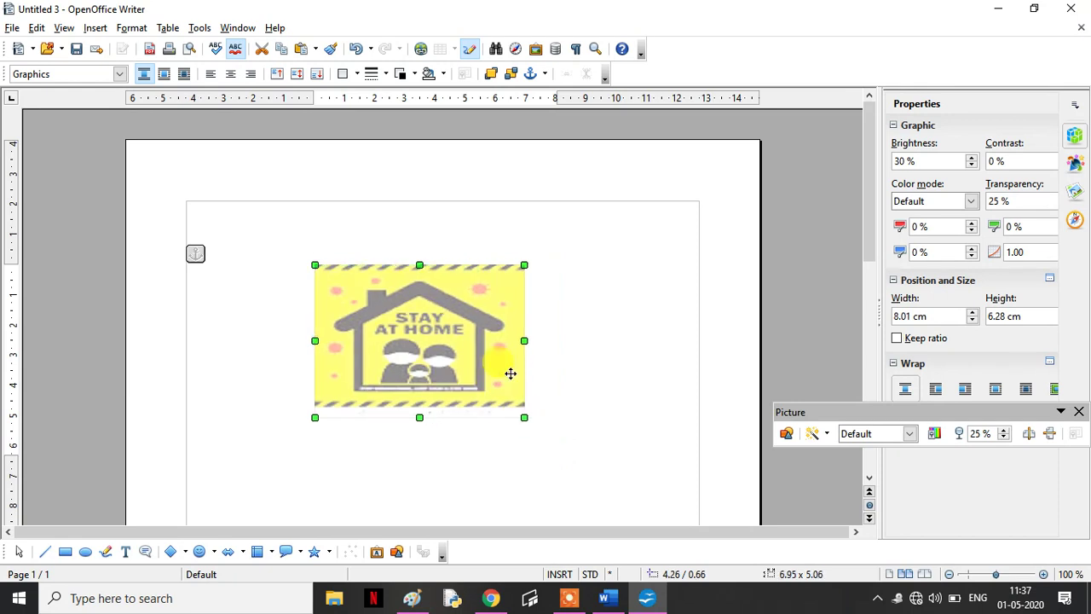
drag(526, 266, 559, 212)
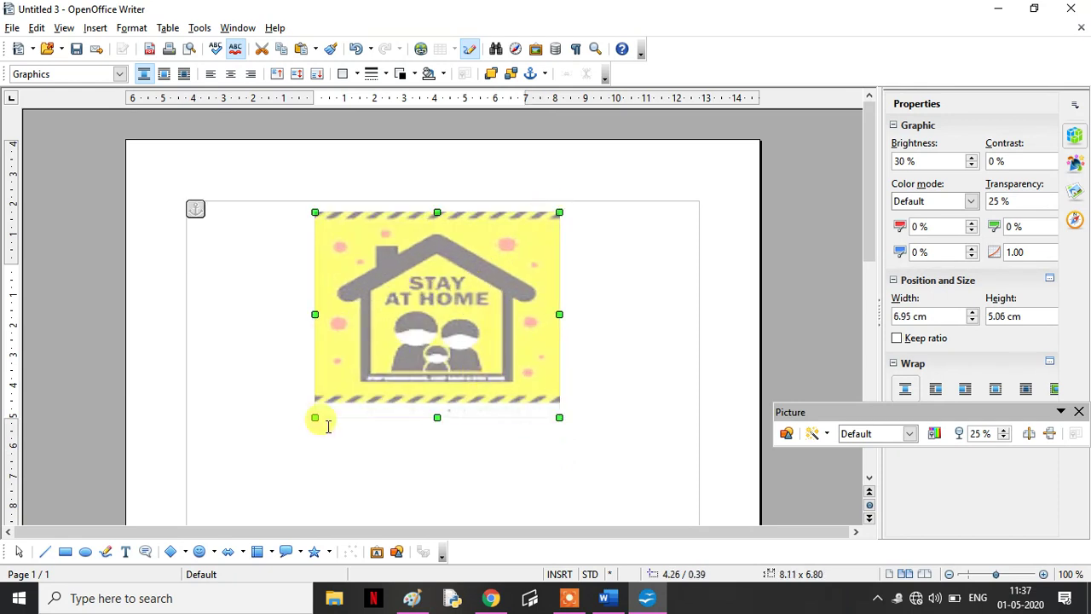
drag(416, 349, 399, 440)
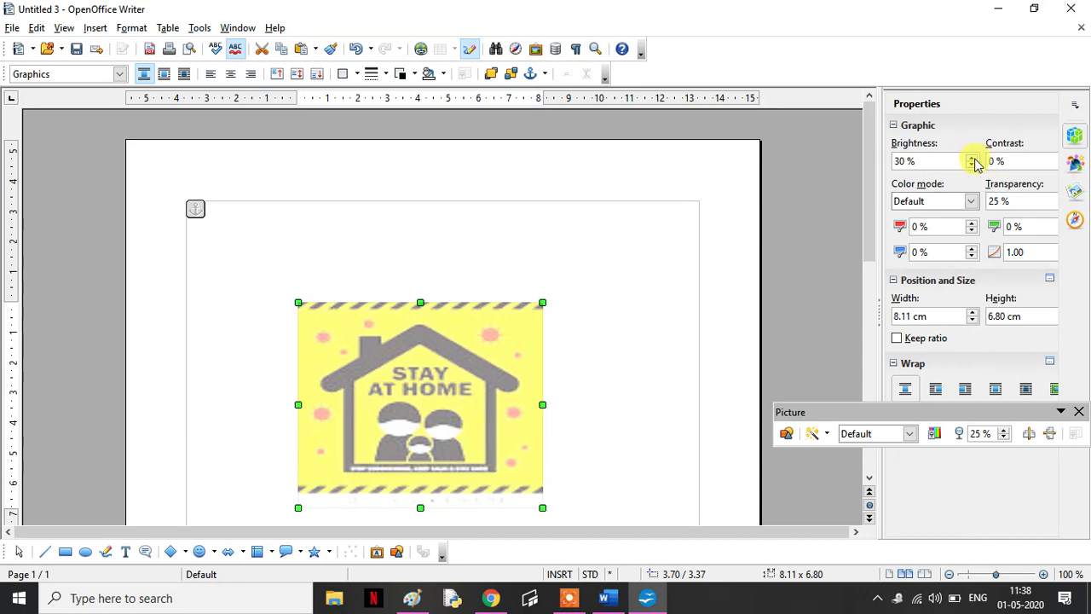
- Delete the Stay at Home picture and undo the deletion
key(Delete)
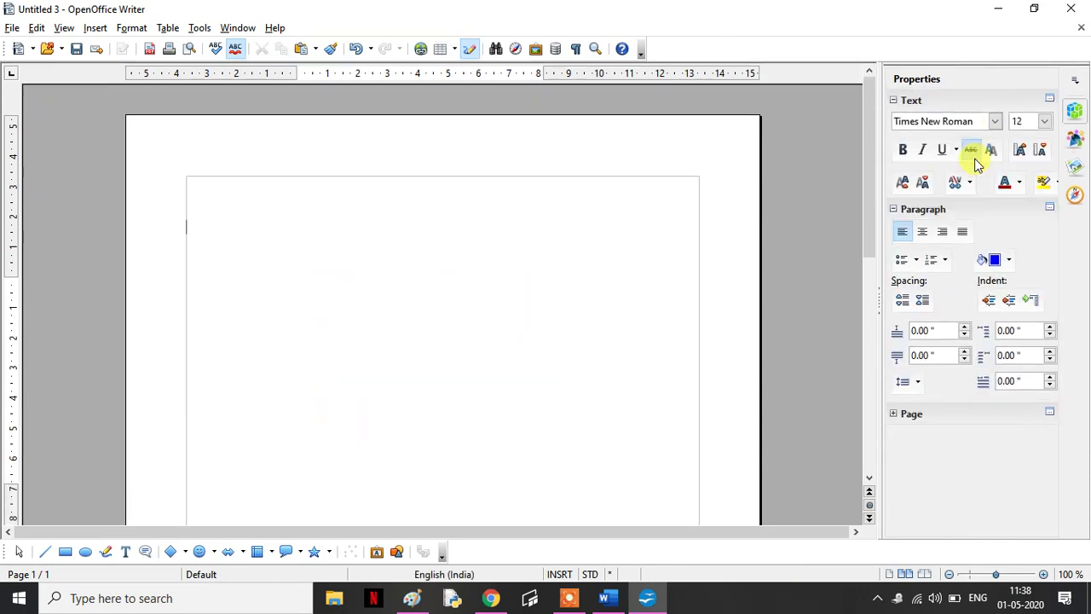
key(ctrl+z)
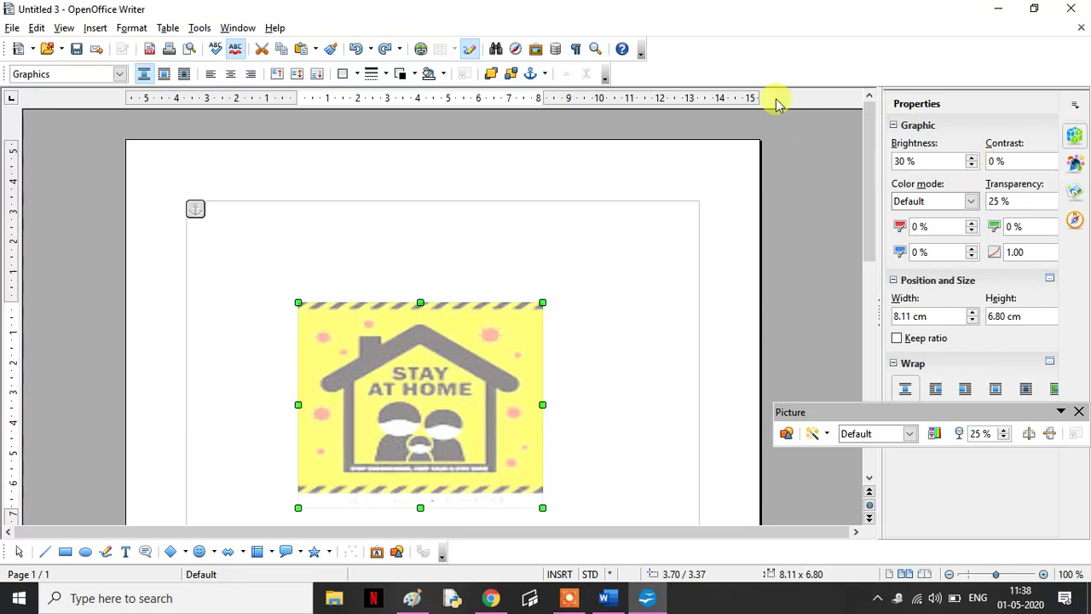
- Move the picture up near the page's upper margin and close the floating Picture toolbar, keeping the picture selected
drag(447, 361, 464, 300)
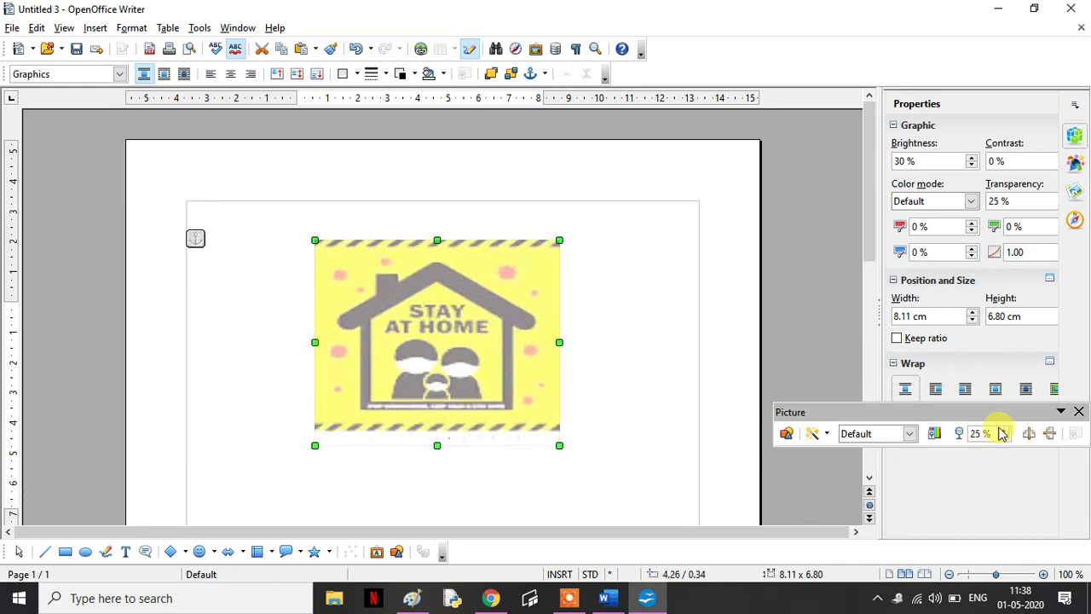
click(1079, 412)
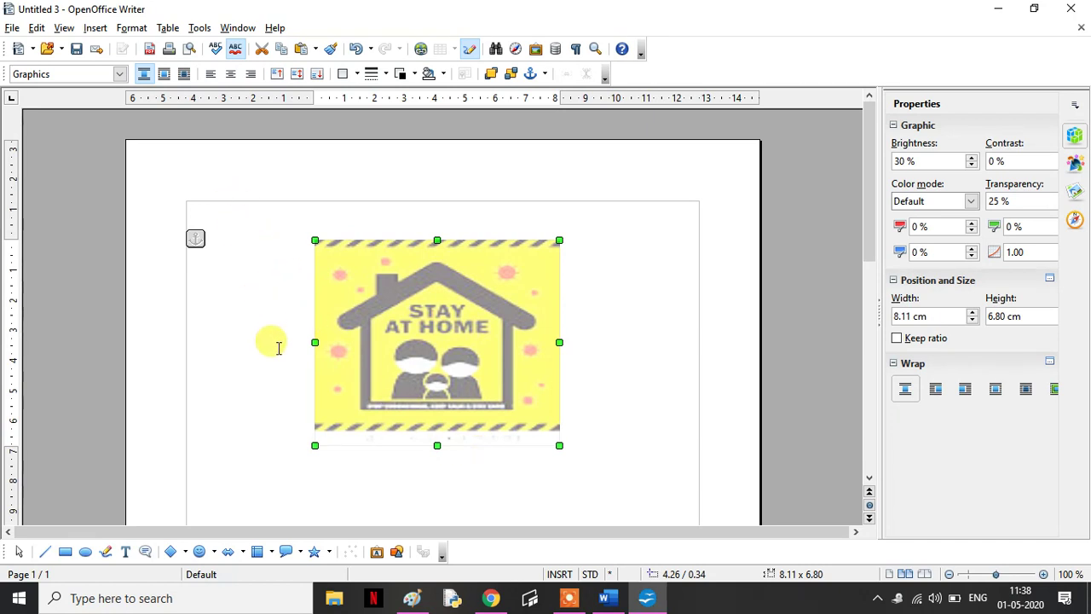
click(441, 324)
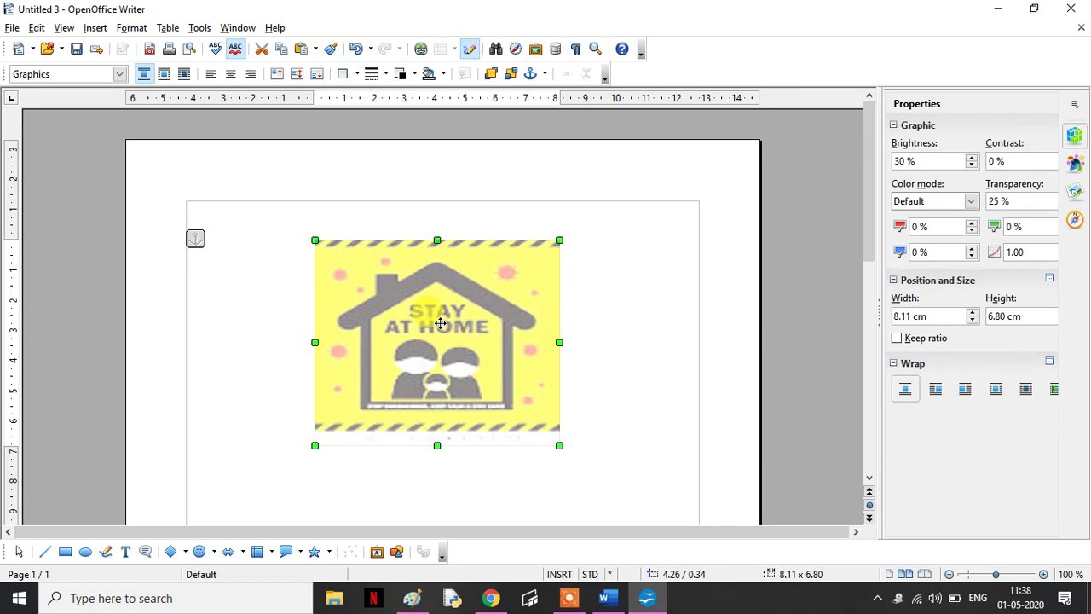
- Open the picture's crop settings and move the dialog aside so the picture can be seen
right_click(474, 312)
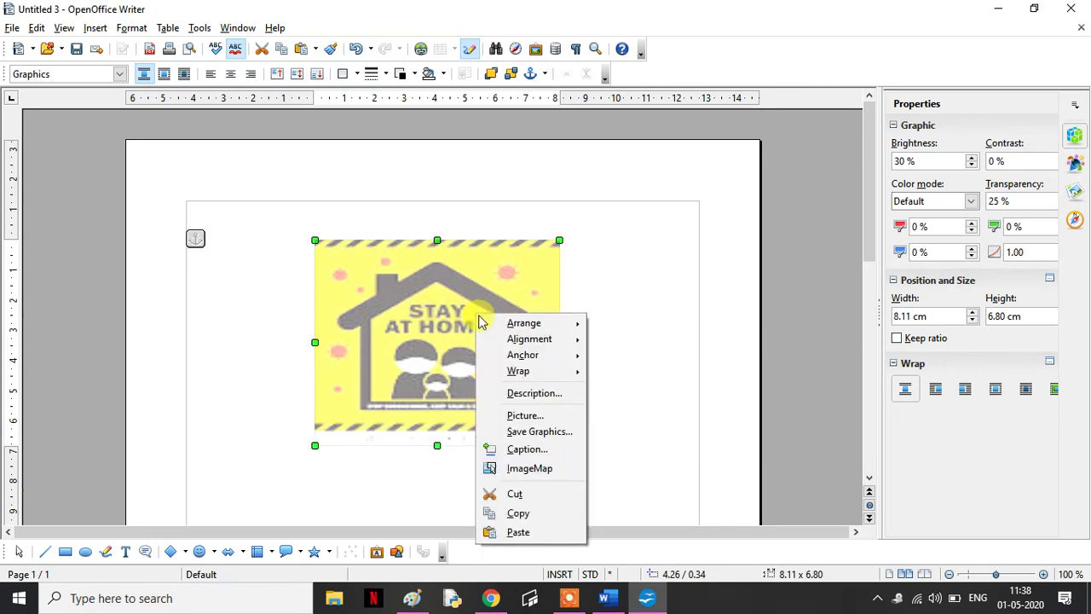
click(525, 417)
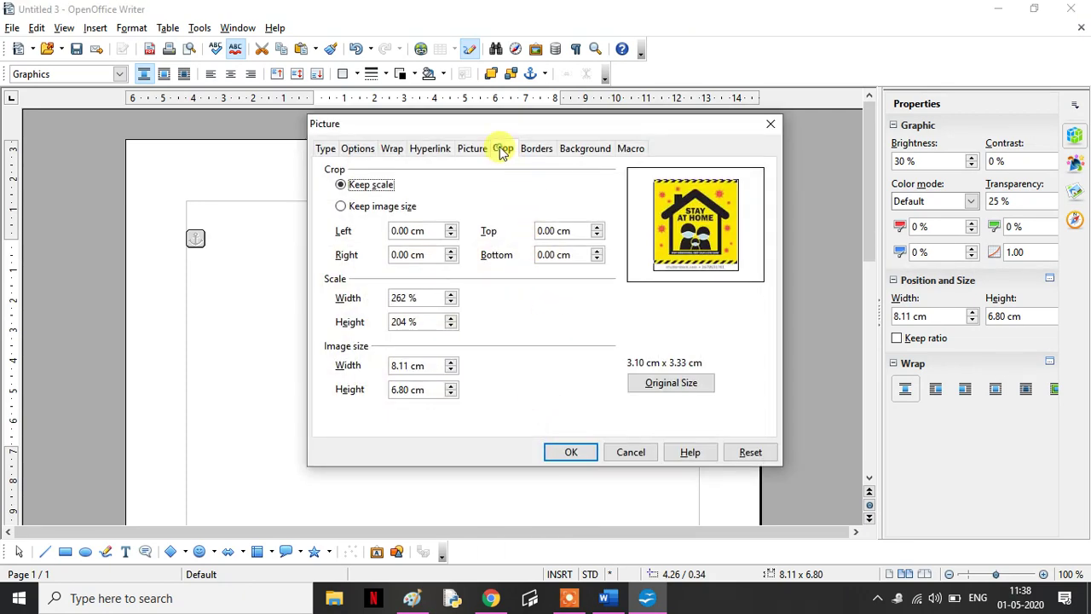
drag(568, 126, 766, 135)
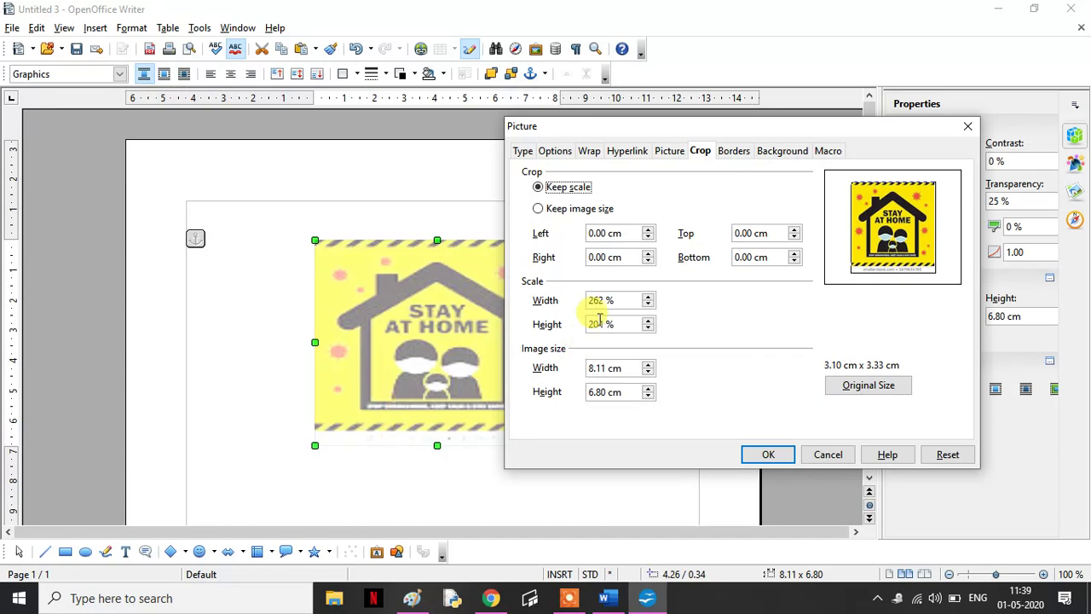
- Try bottom crop values of 0.51 cm, -0.17 cm and 0.17 cm, and return the bottom crop to 0.00 cm
click(792, 254)
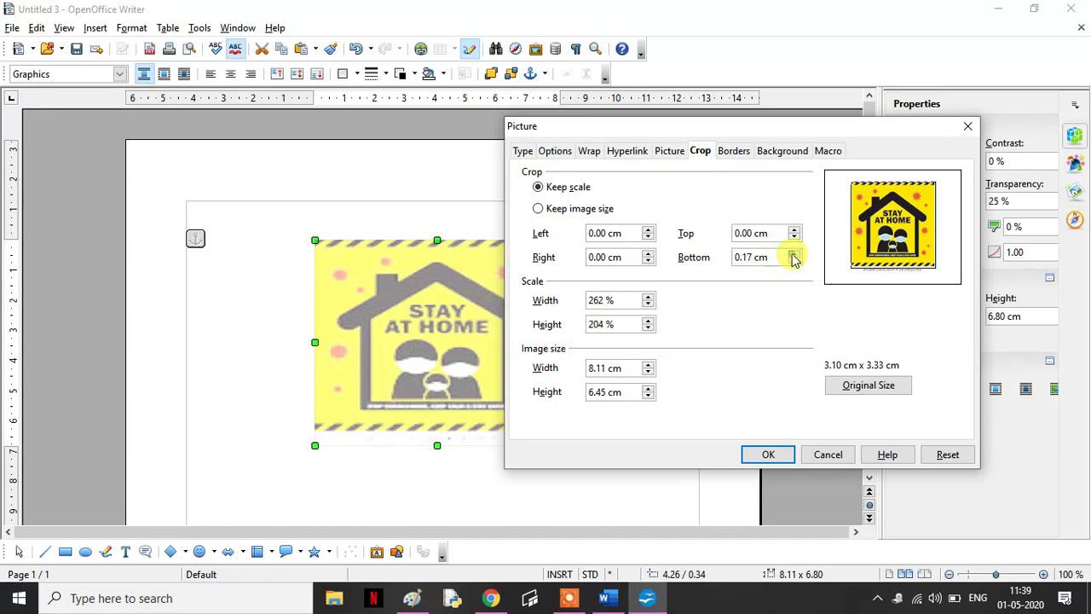
click(792, 254)
click(793, 254)
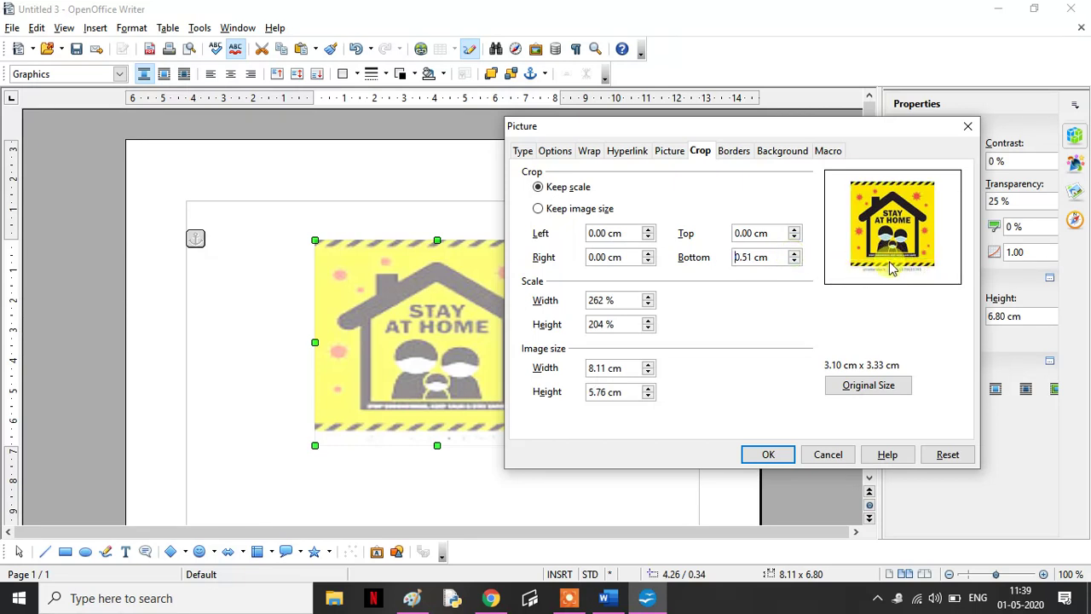
click(793, 262)
click(793, 262)
click(793, 261)
click(793, 261)
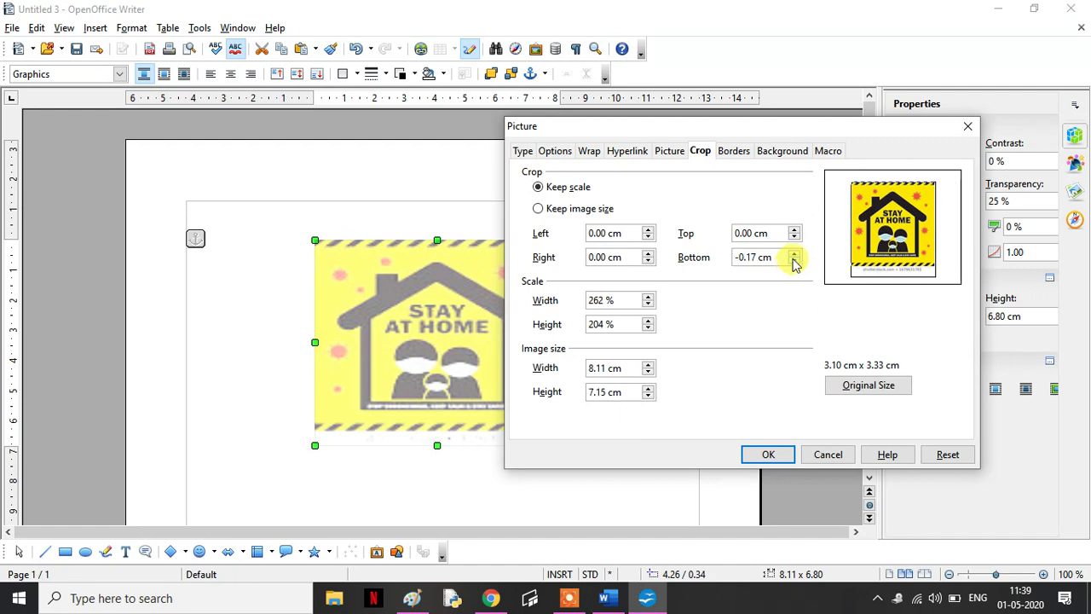
click(793, 253)
click(793, 253)
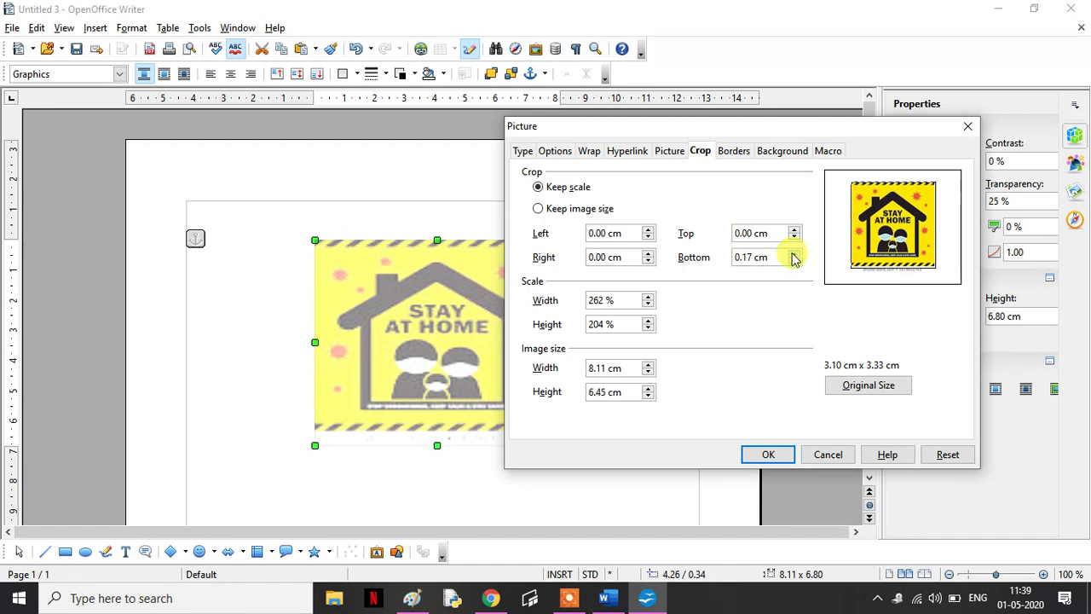
click(794, 260)
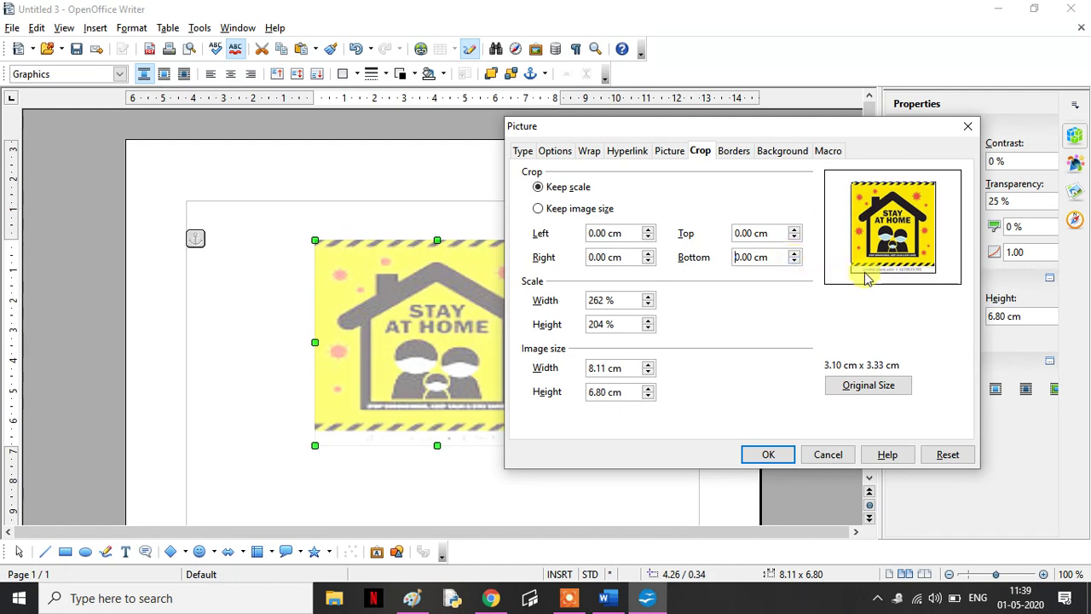
- Crop 0.68 cm off the bottom of the picture with Keep scale and apply the crop
click(793, 255)
click(792, 255)
click(793, 255)
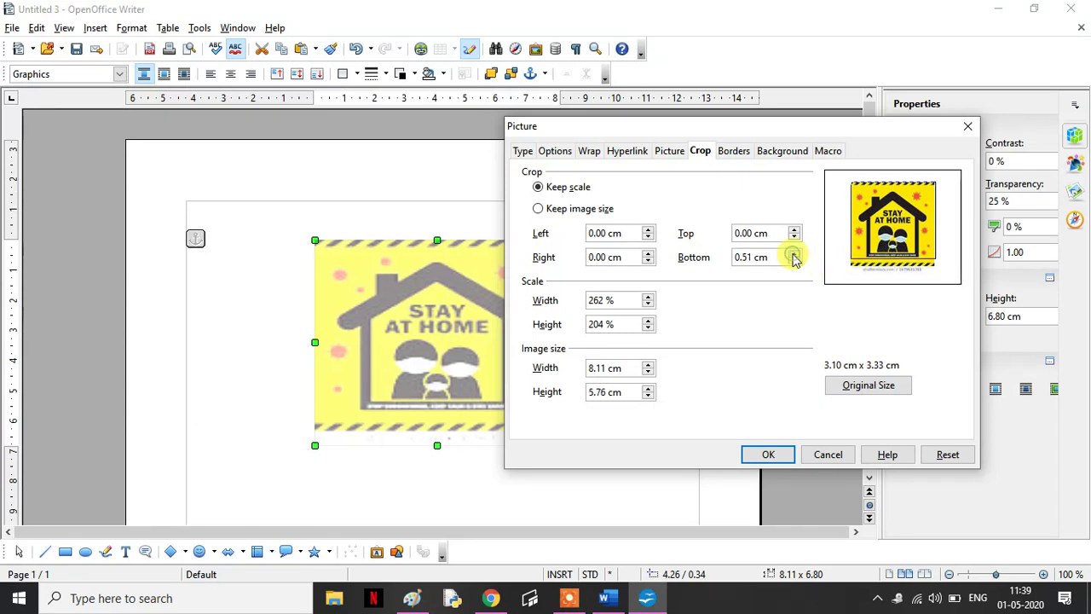
click(793, 255)
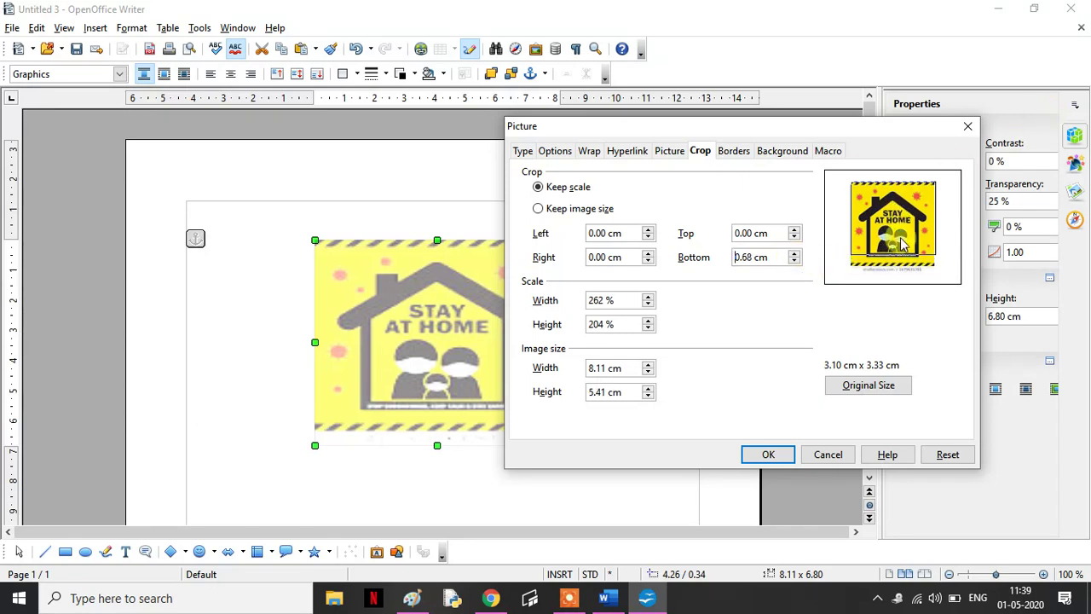
click(770, 455)
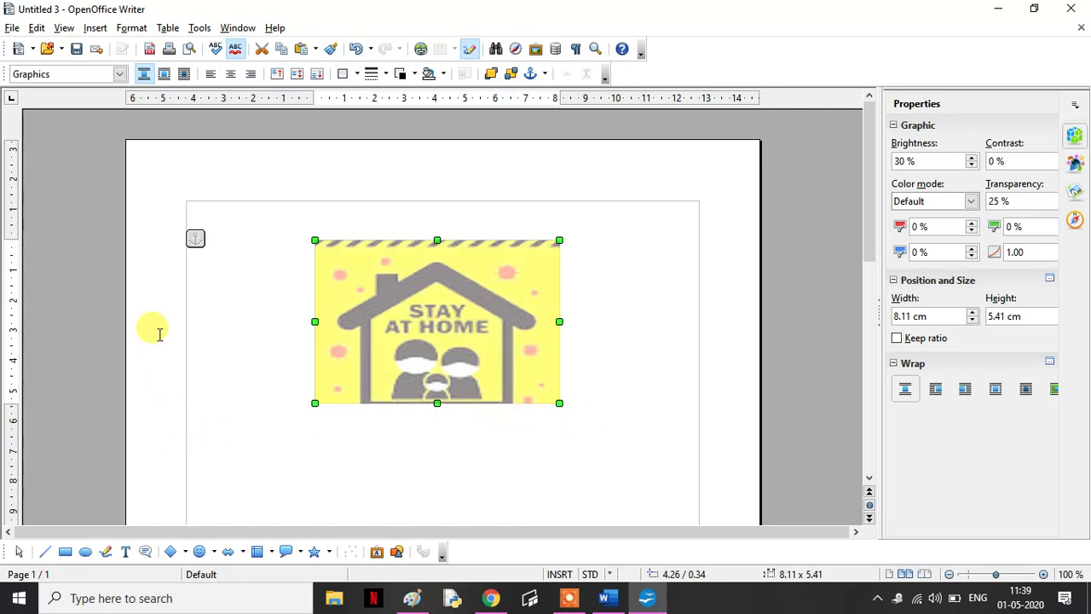
- Review the cropped picture's crop settings and leave them without changes
right_click(428, 317)
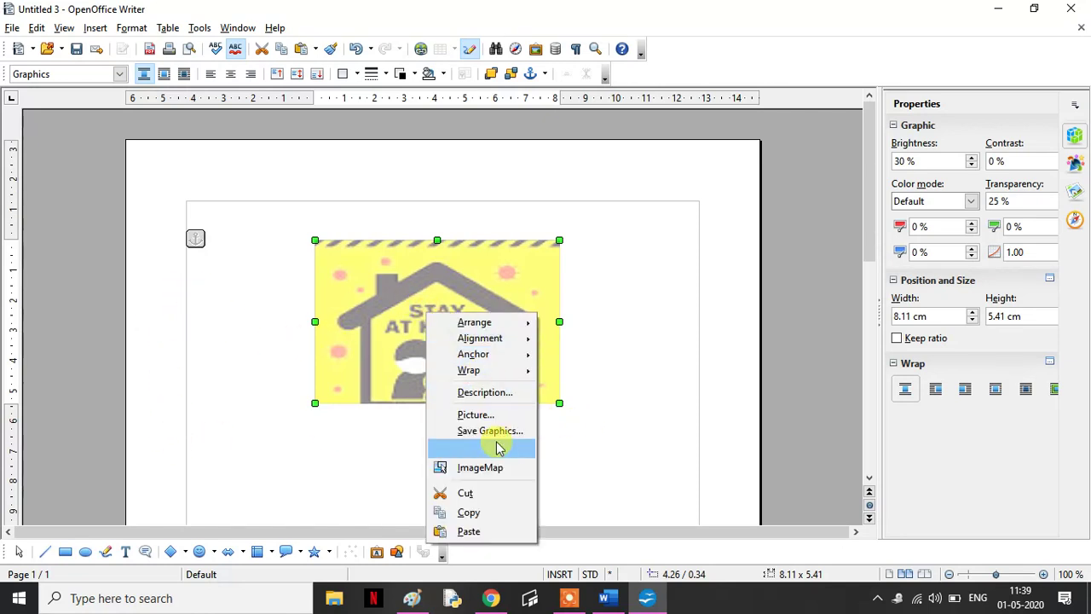
click(491, 415)
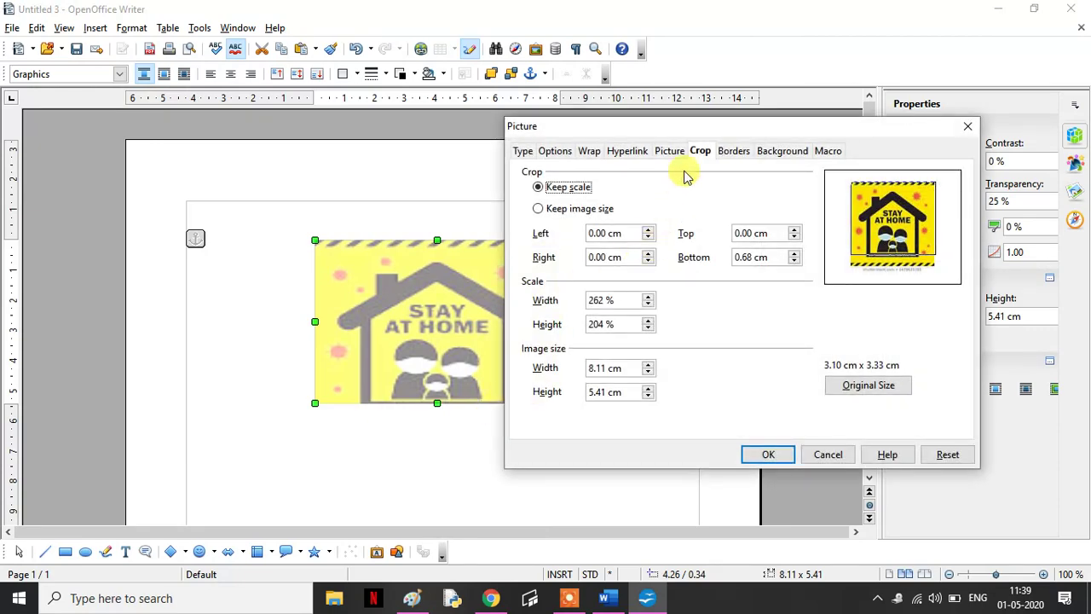
click(810, 458)
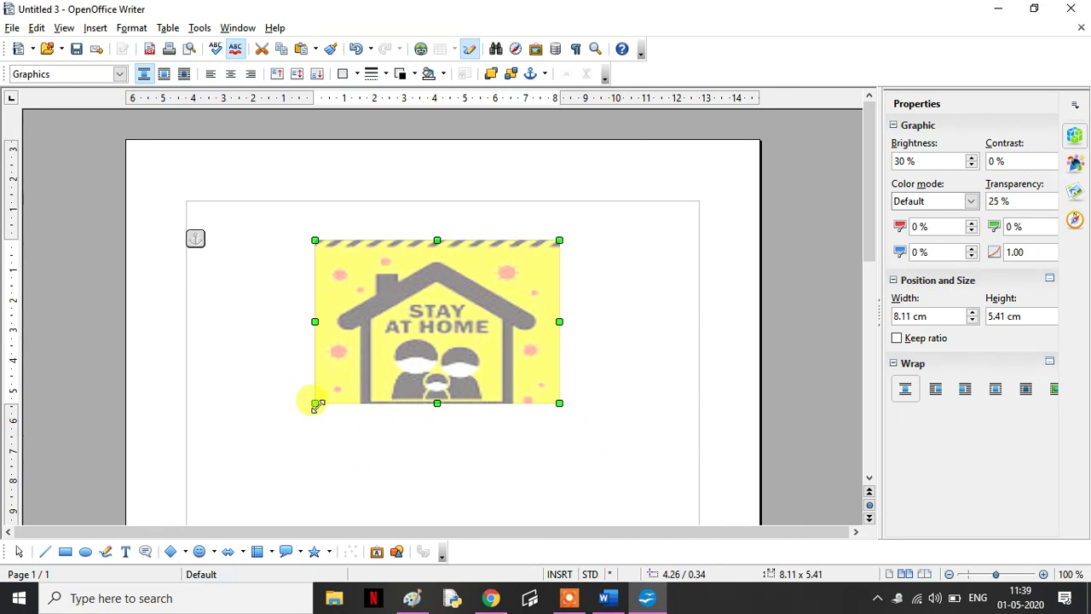
- Shrink the cropped picture from its lower-left corner to about 5.90 × 4.58 cm
drag(315, 403, 381, 378)
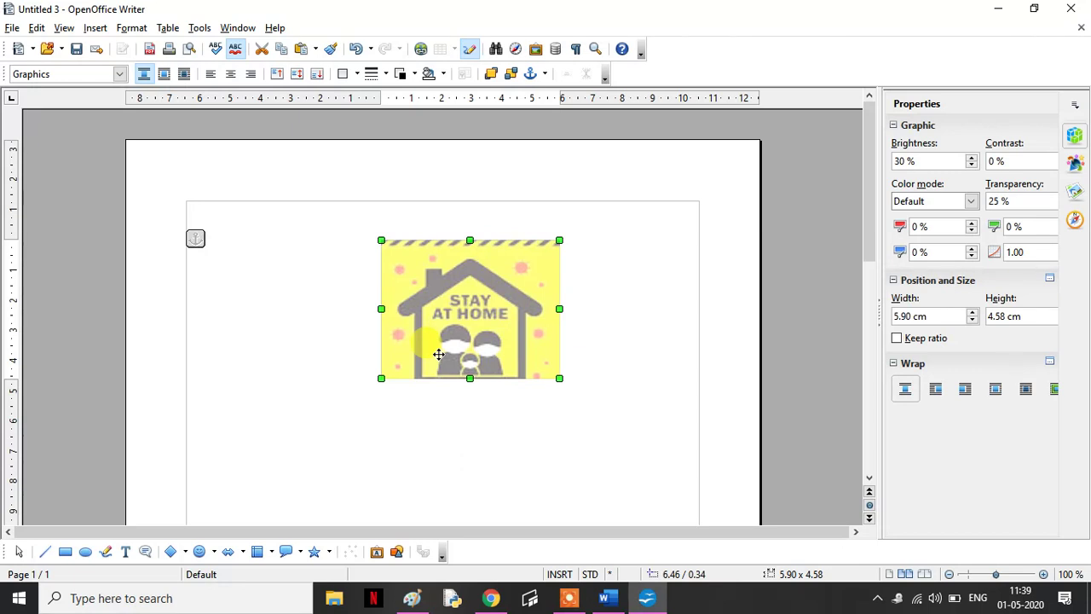
click(132, 31)
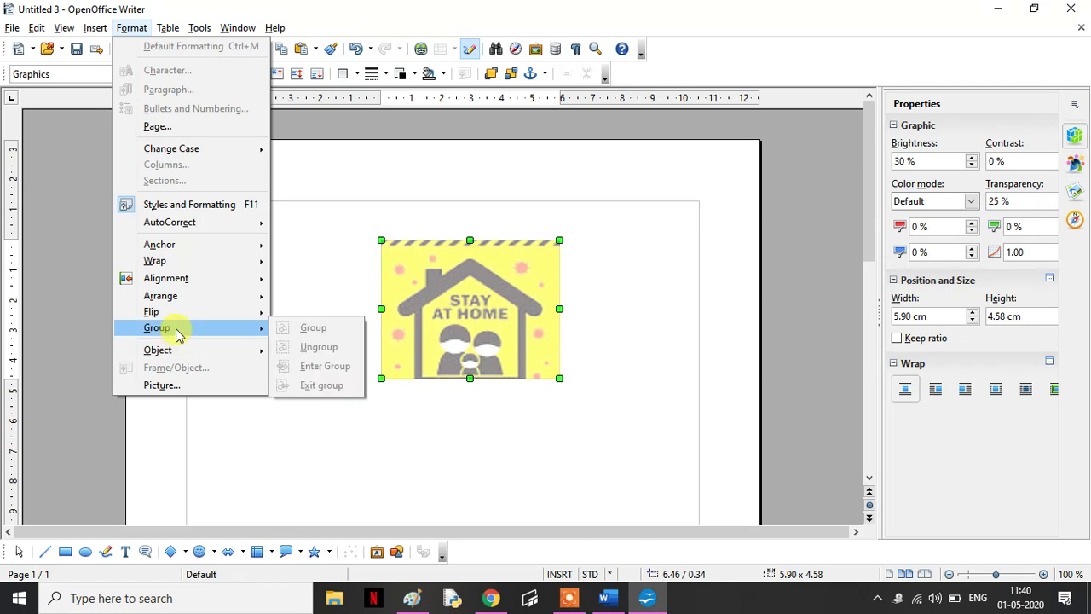
click(426, 437)
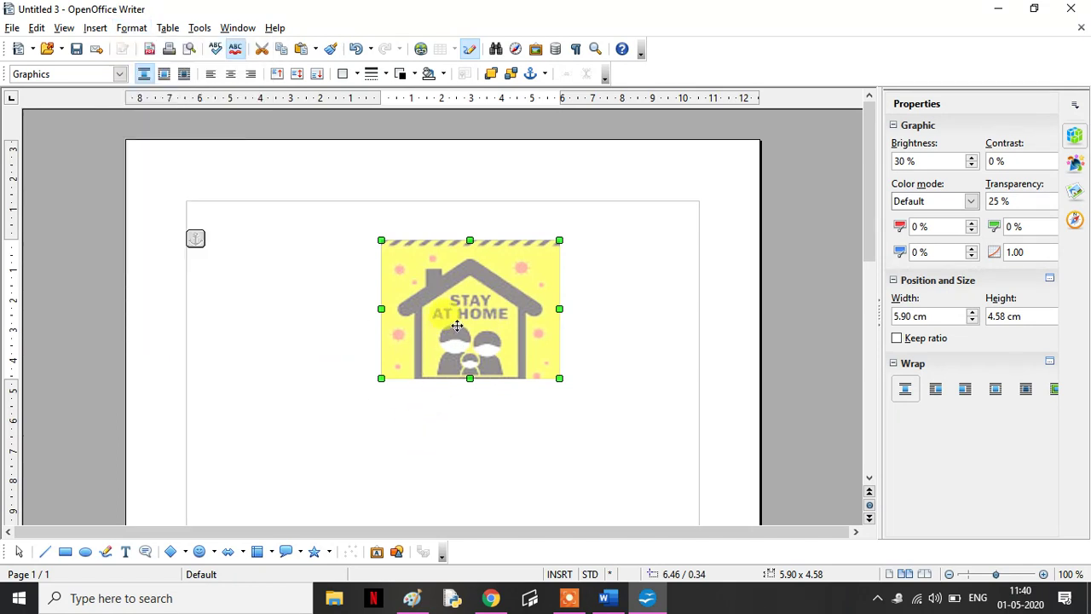
- Delete the picture and draw a rectangle about 8.81 × 3.60 cm in the upper part of the page
key(Delete)
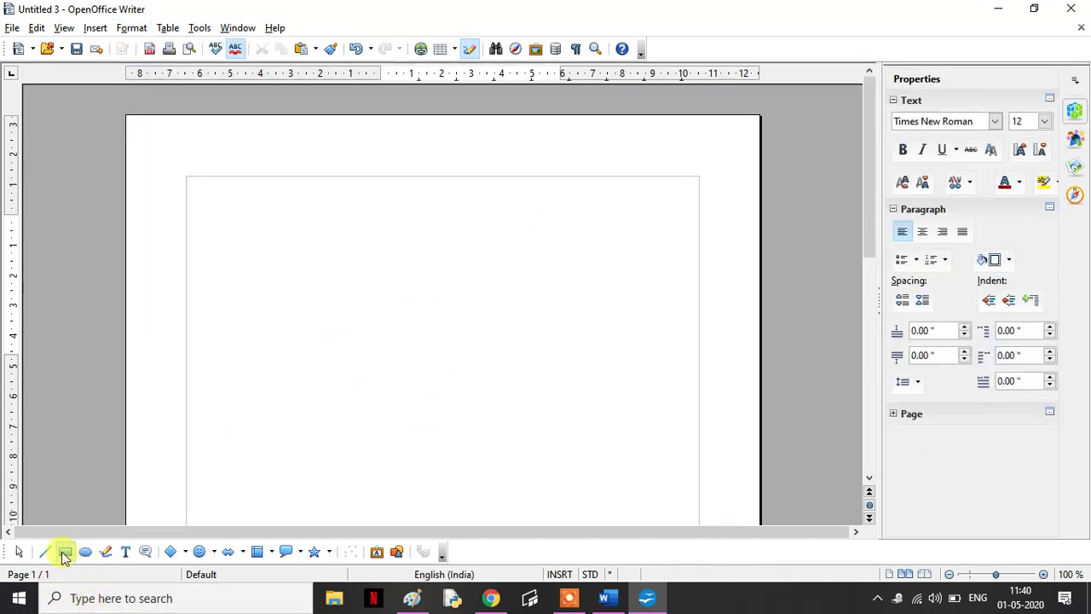
click(65, 551)
mouse_move(310, 234)
mouse_down()
mouse_move(358, 290)
mouse_move(541, 312)
mouse_move(577, 367)
mouse_up()
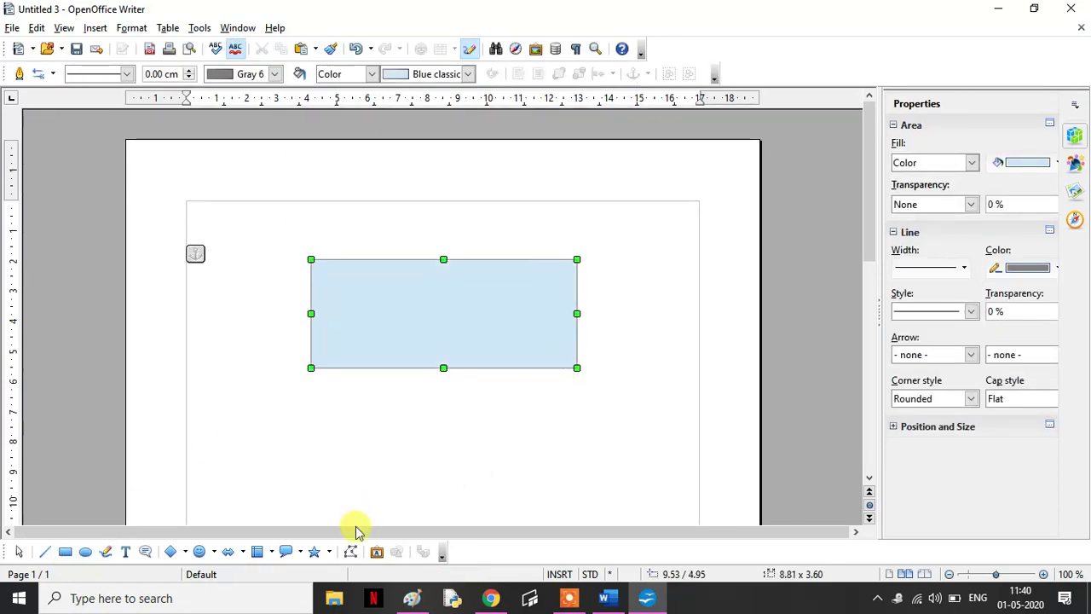
click(243, 442)
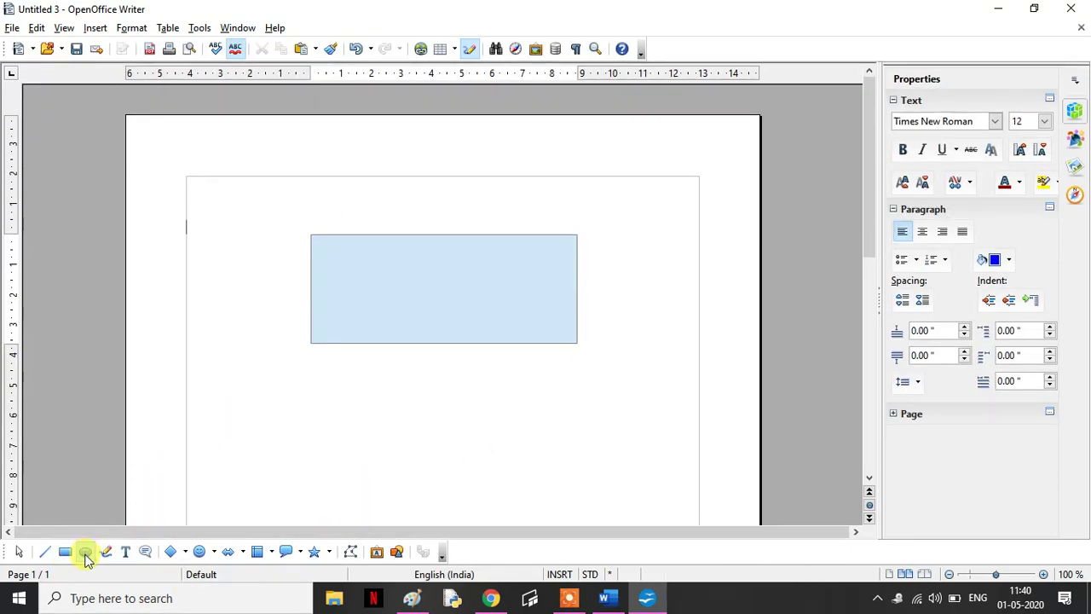
- Draw an ellipse about 2.67 × 2.97 cm touching the lower edge of the rectangle, left of its centre
click(86, 551)
click(363, 344)
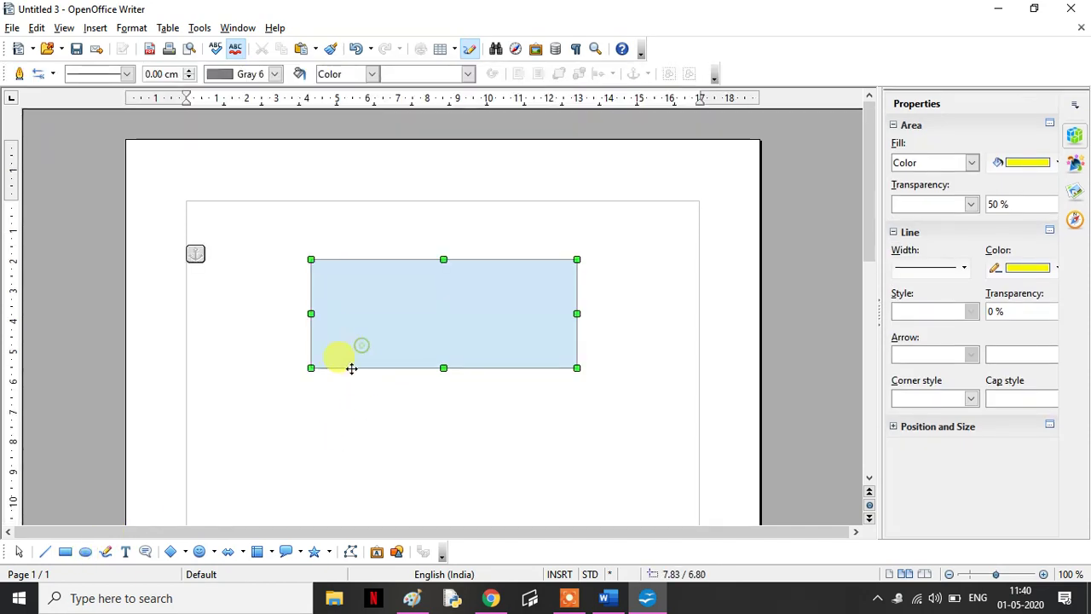
click(84, 551)
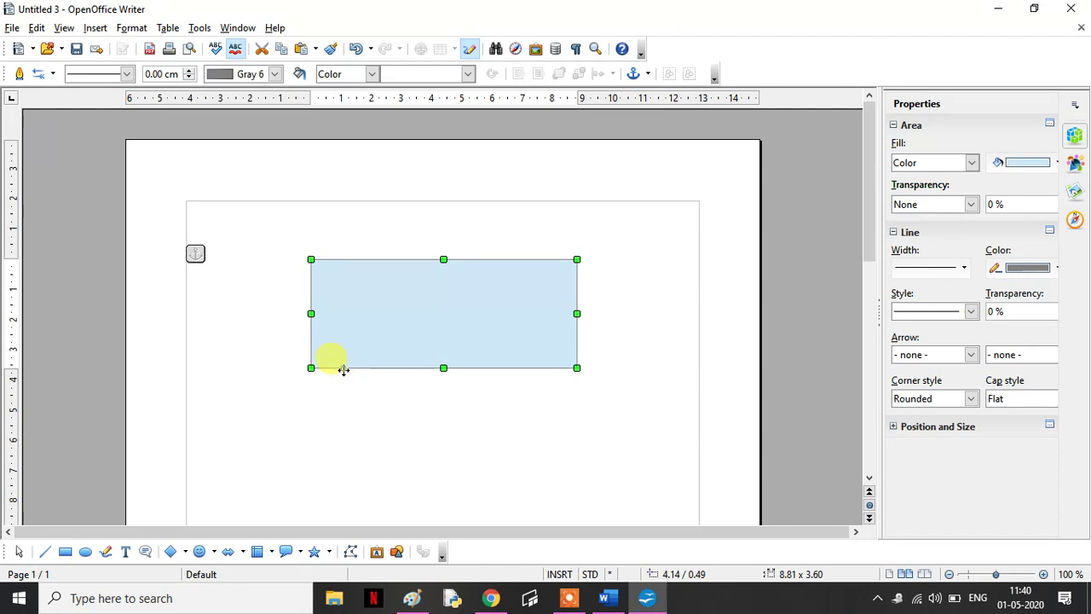
mouse_move(341, 370)
mouse_down()
mouse_move(351, 409)
mouse_move(340, 381)
mouse_up()
click(341, 407)
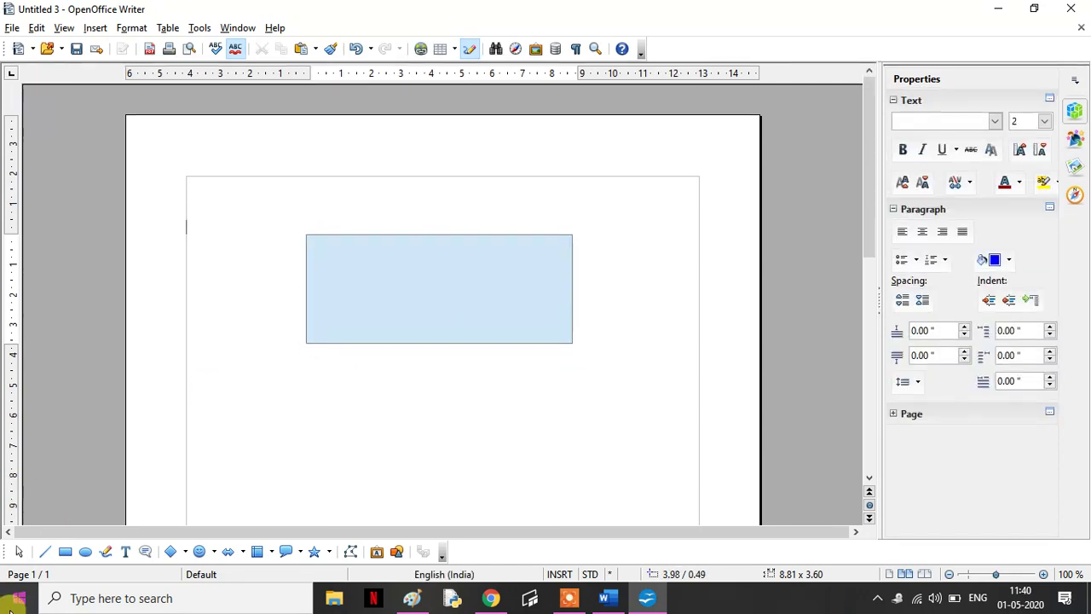
click(85, 554)
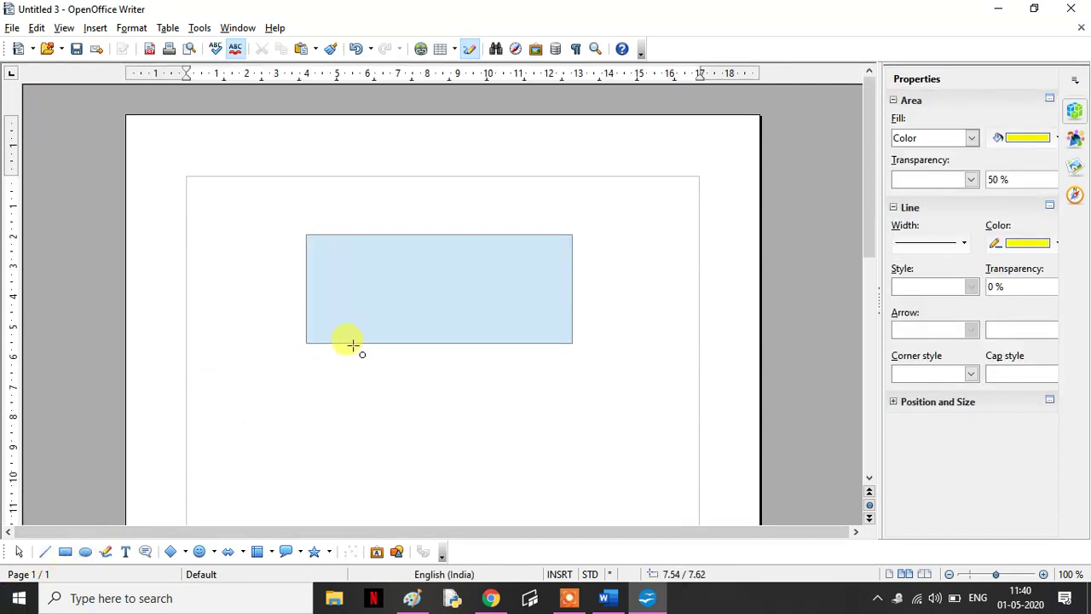
mouse_move(353, 343)
mouse_down()
mouse_move(404, 417)
mouse_move(434, 391)
mouse_move(434, 458)
mouse_up()
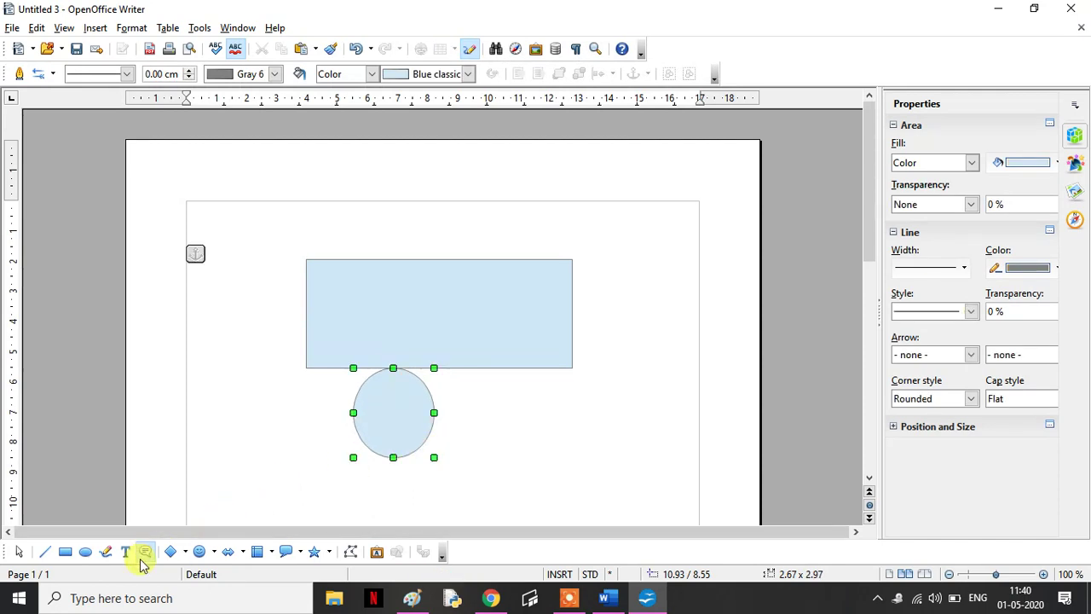
click(492, 370)
- Draw a second ellipse about 2.57 × 3.02 cm beneath the rectangle, to the right of the first ellipse
click(87, 553)
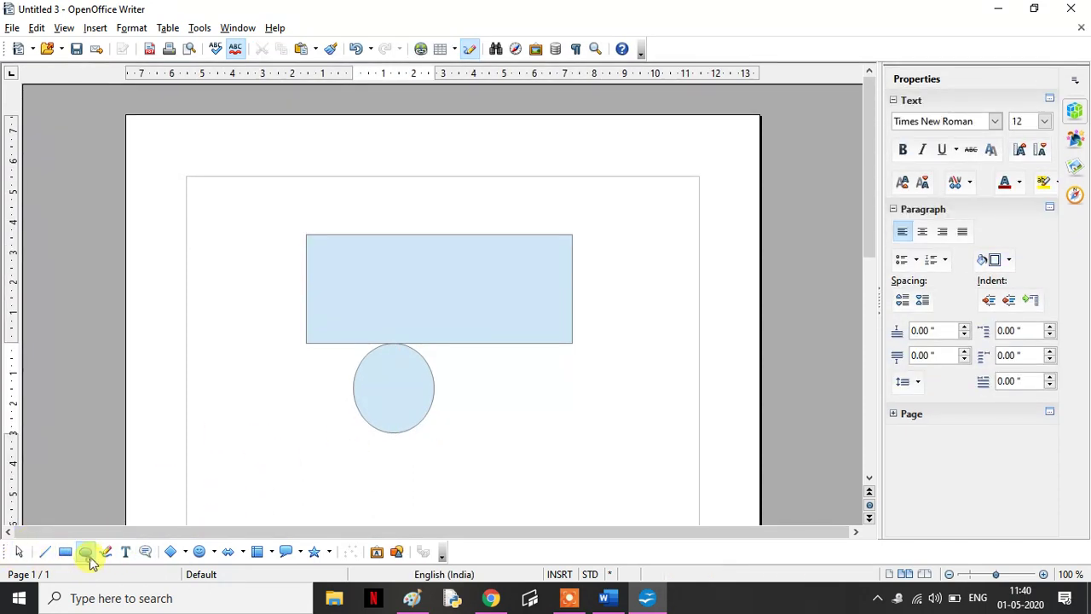
drag(473, 345, 550, 436)
drag(520, 395, 520, 418)
click(636, 409)
- Move the rectangle slightly up and right, and move both ellipses up against its lower edge
click(509, 344)
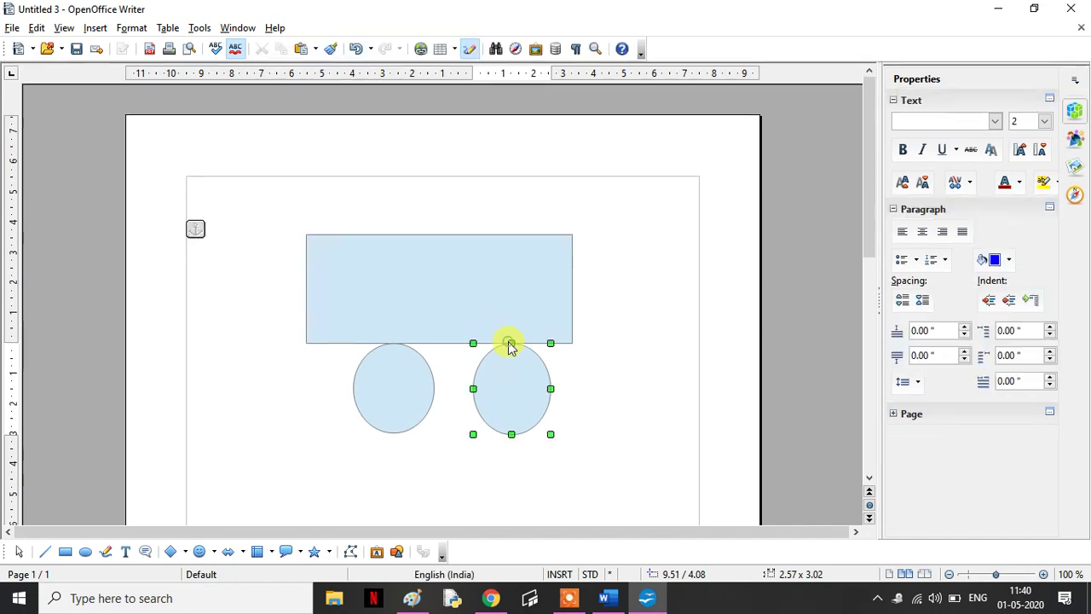
click(486, 310)
drag(486, 310, 500, 307)
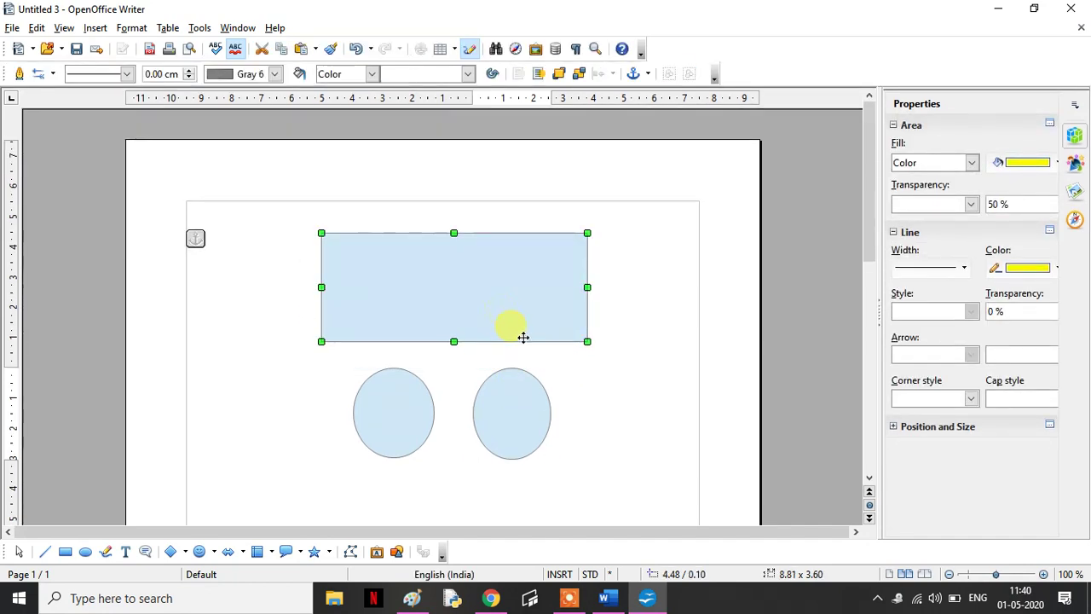
click(500, 402)
drag(499, 402, 502, 372)
click(377, 418)
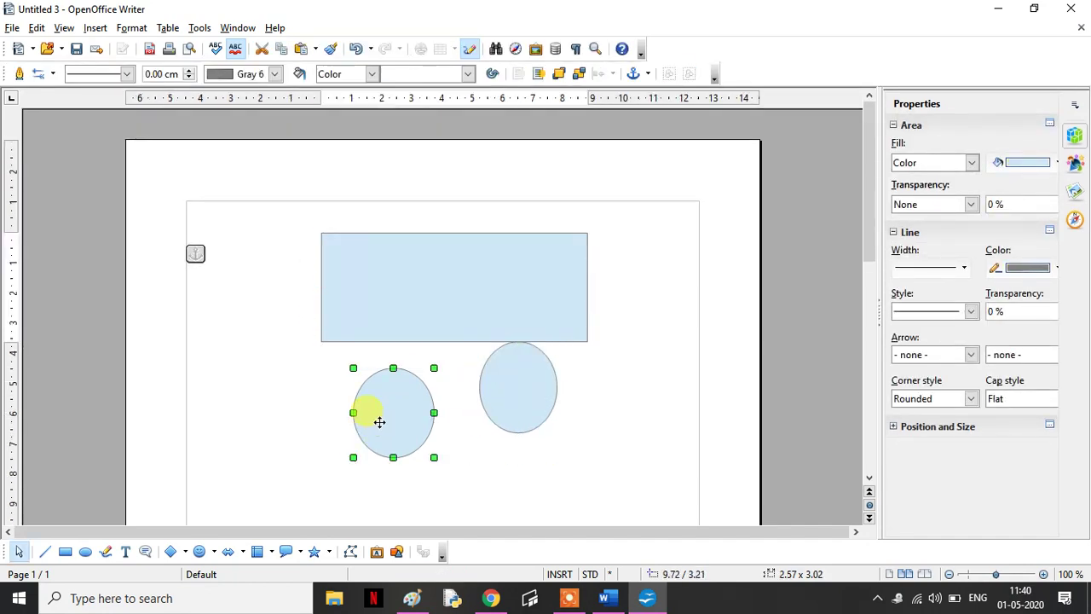
drag(378, 419, 385, 394)
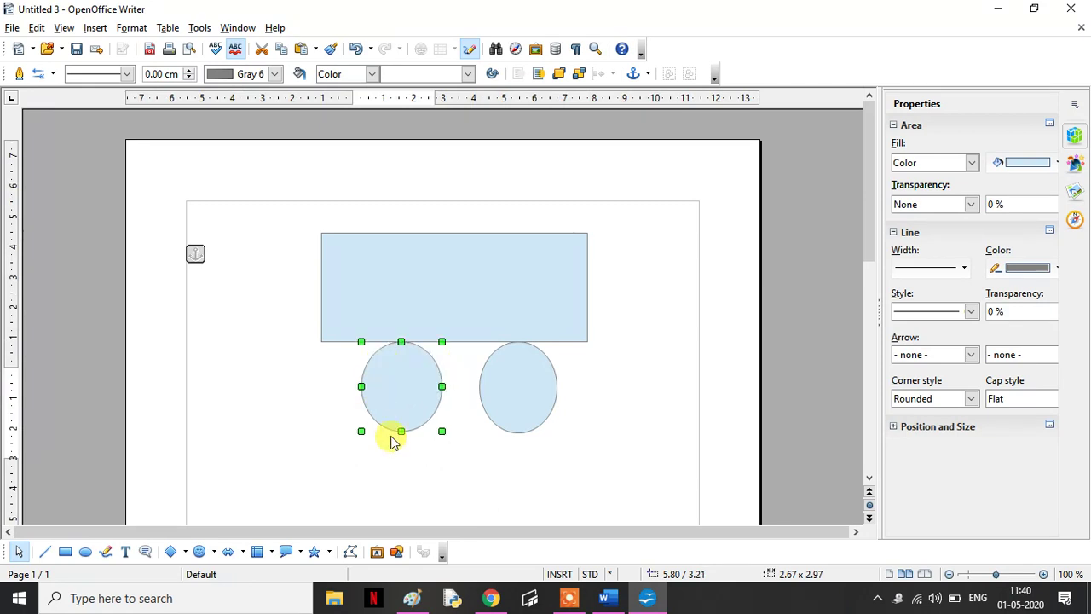
click(574, 415)
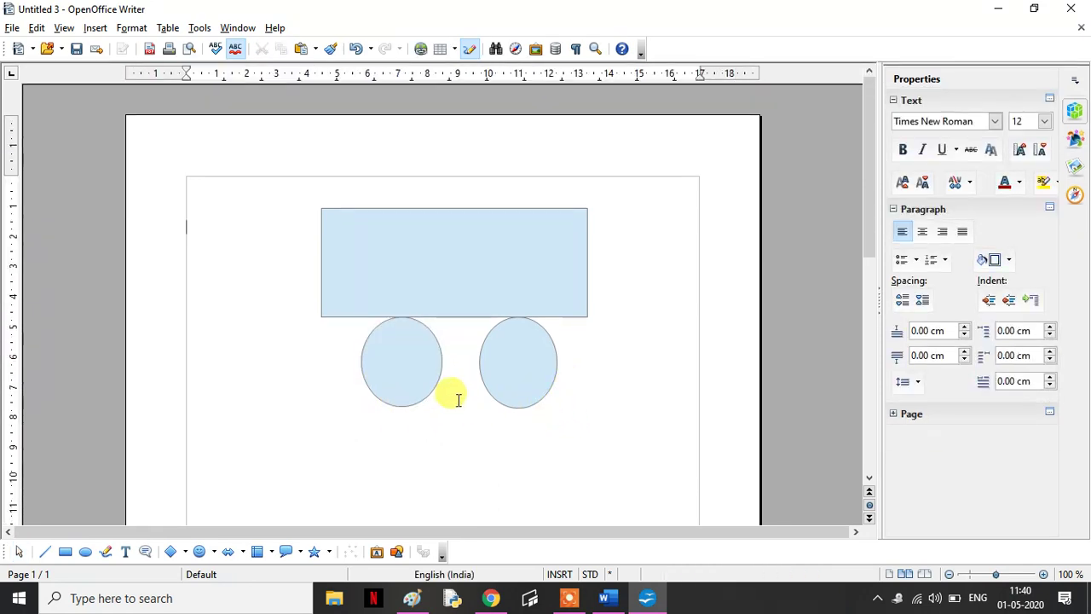
- Reposition the rectangle separately slightly right of its starting place, and shift both ellipses right beneath it
drag(457, 253, 379, 251)
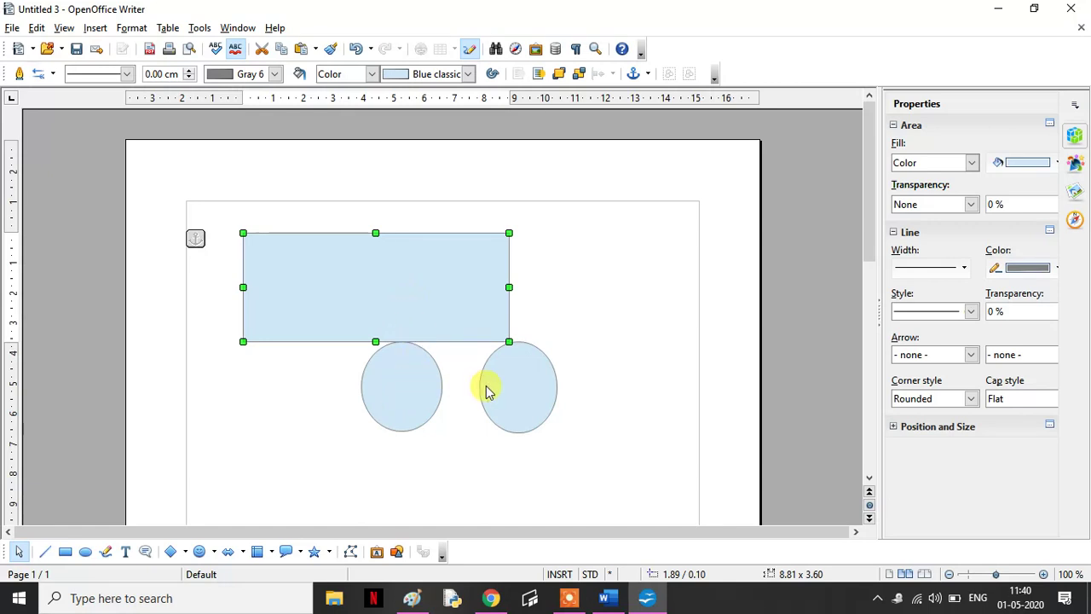
click(478, 318)
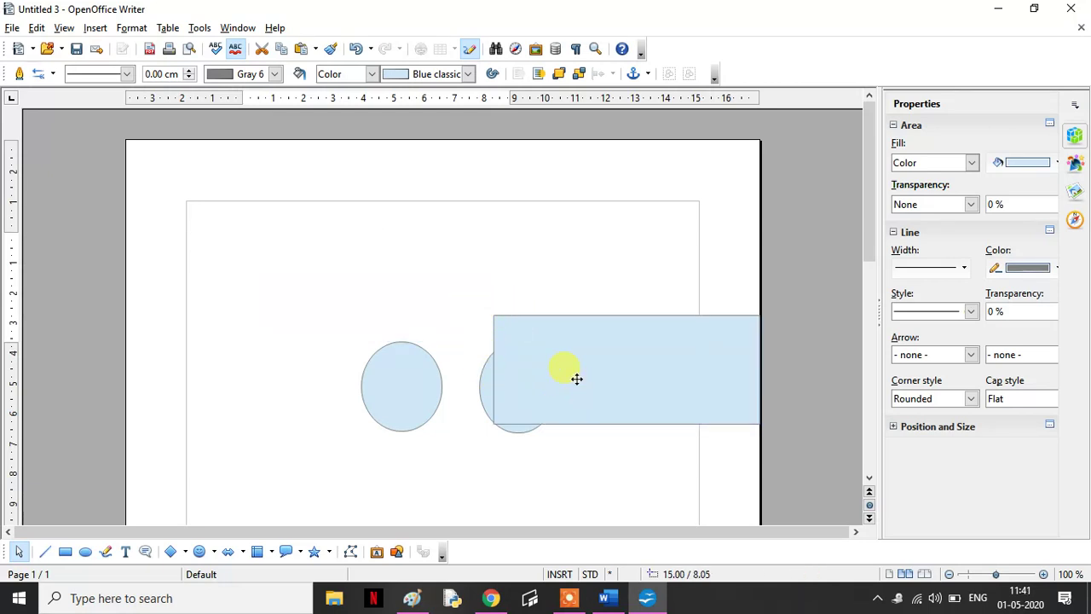
drag(565, 372, 430, 301)
drag(515, 383, 527, 384)
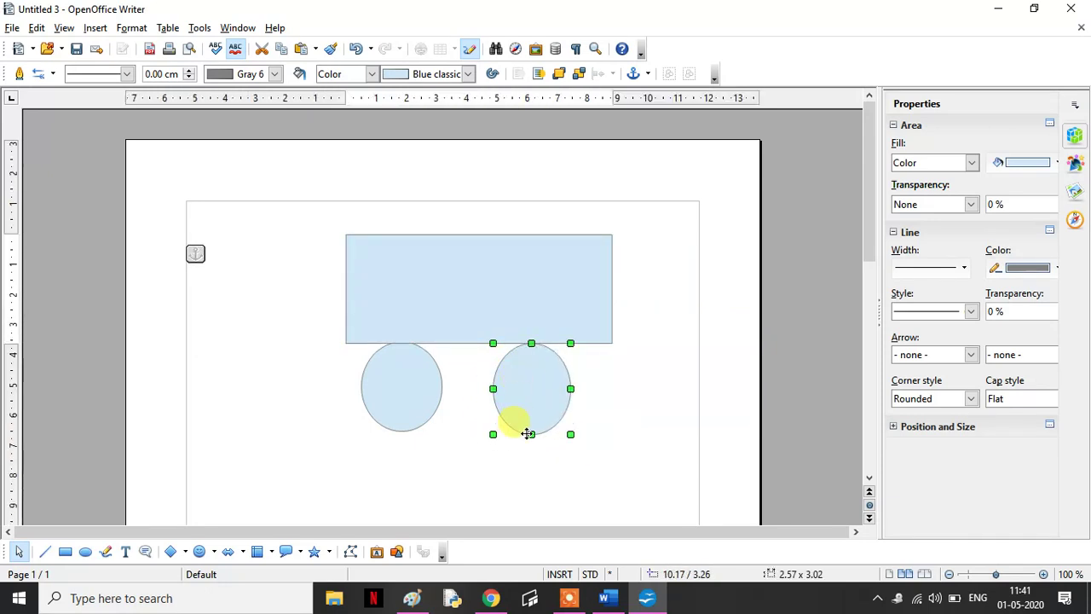
drag(414, 395, 438, 391)
click(538, 452)
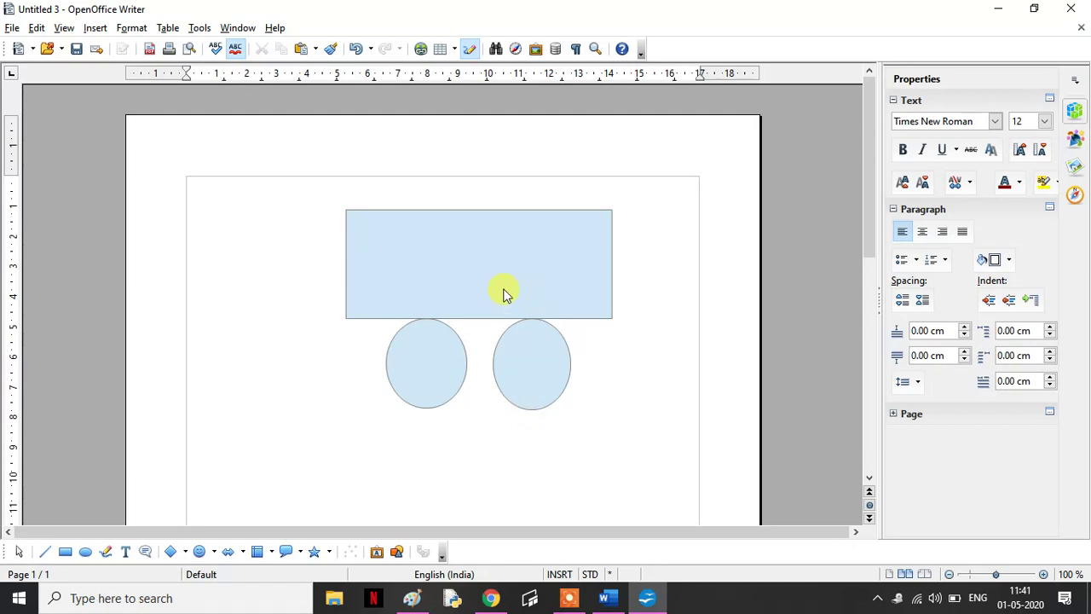
- Select the rectangle and both ellipses together and group them into one object
click(410, 266)
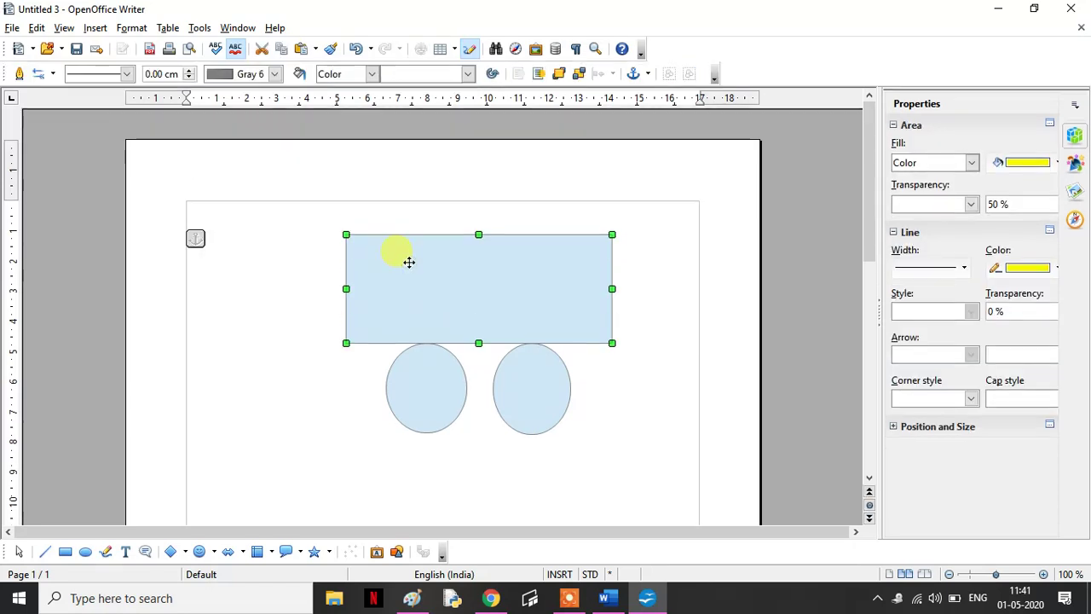
shift+click(415, 383)
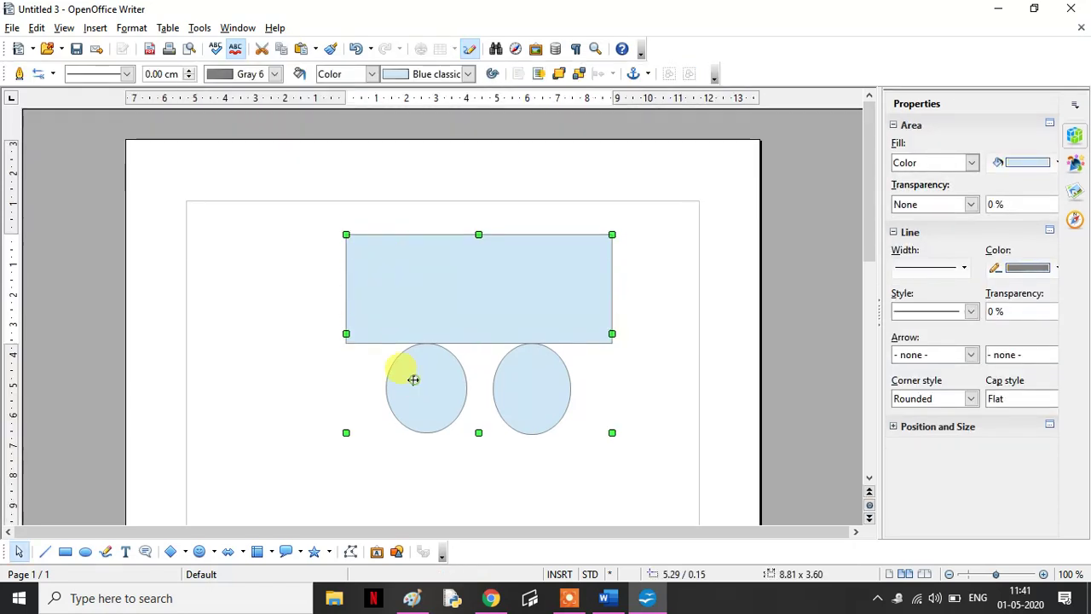
shift+click(551, 405)
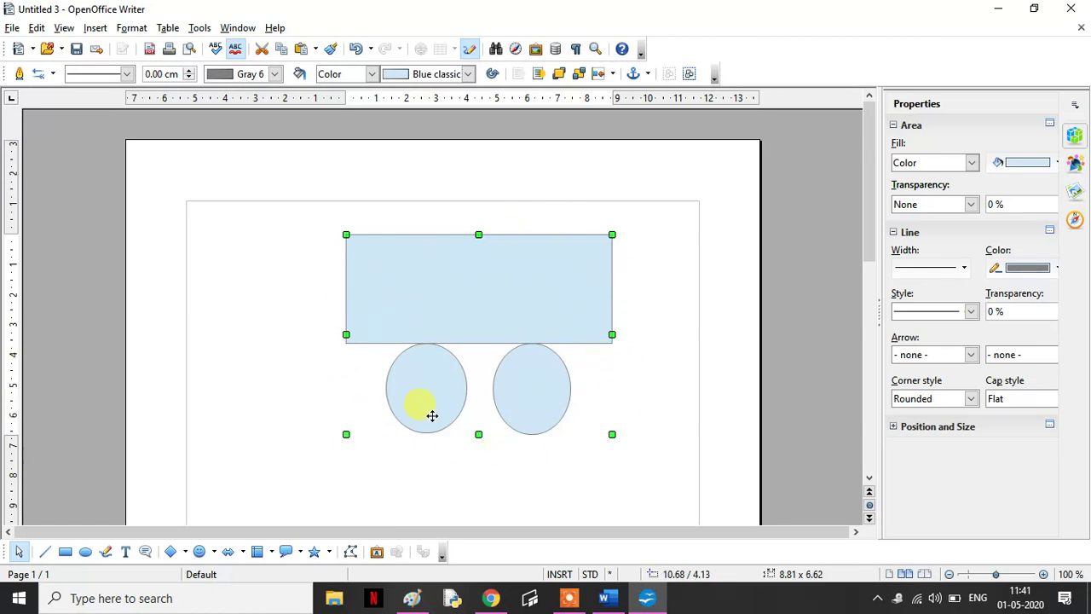
click(132, 31)
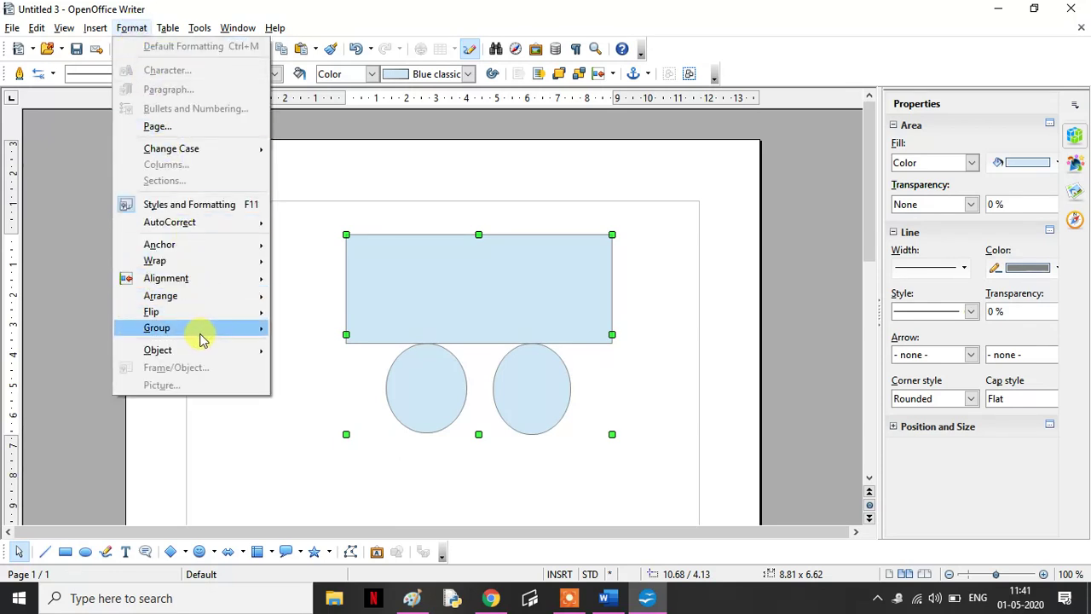
mouse_move(202, 335)
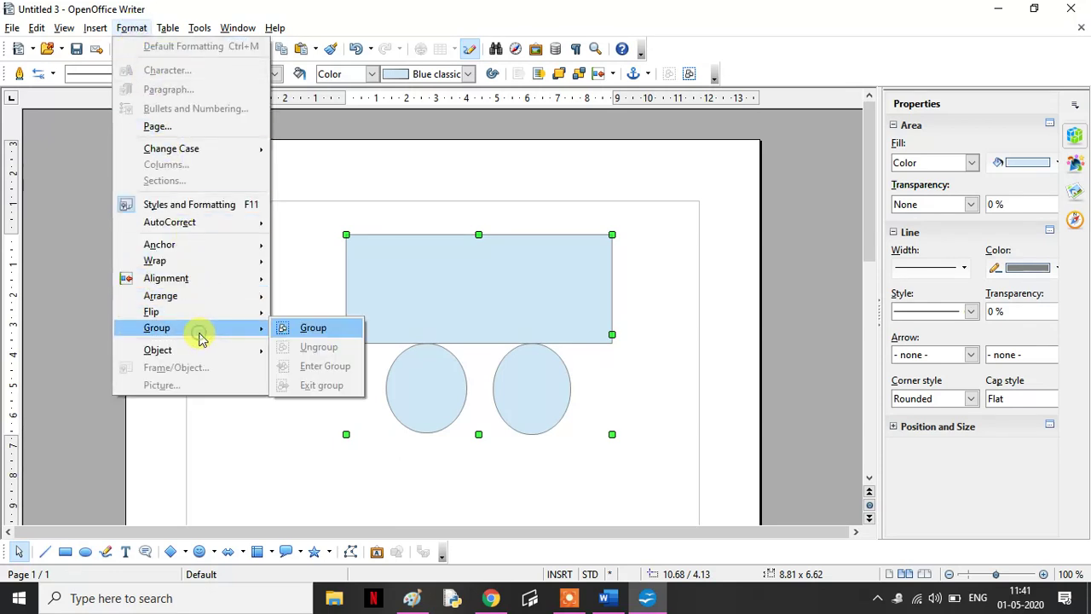
click(322, 334)
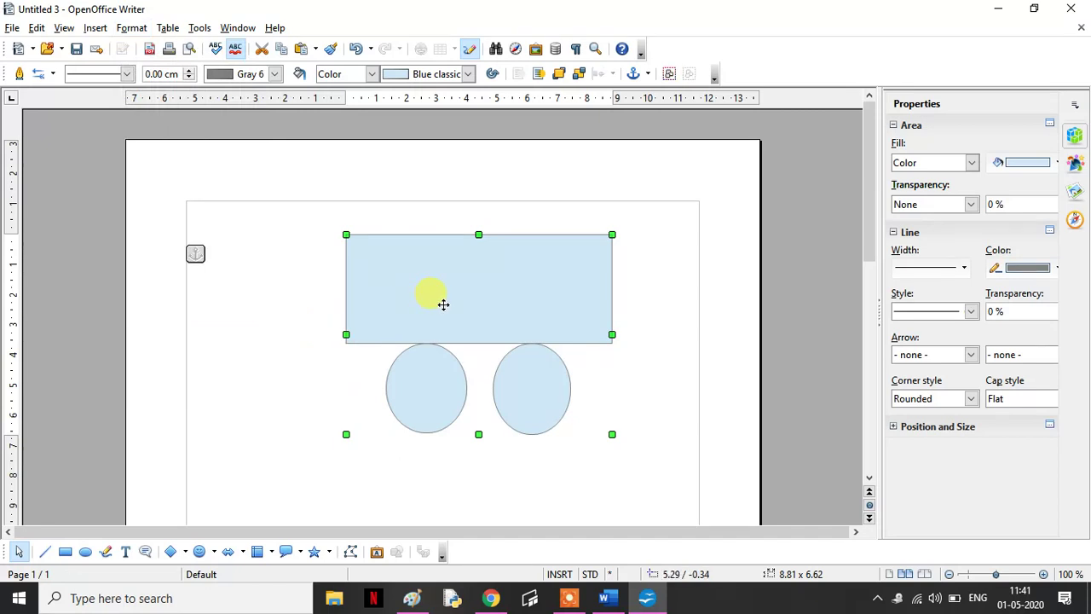
- Shrink the grouped drawing to about 6.97 × 5.06 cm and reposition it near the upper middle of the page
drag(442, 304, 385, 301)
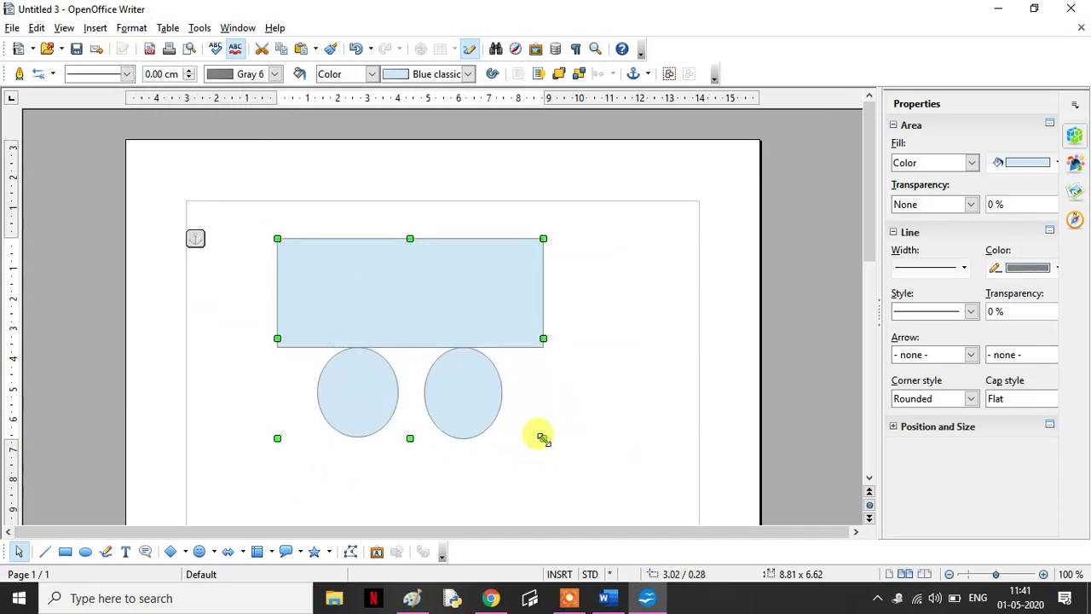
drag(538, 437, 488, 390)
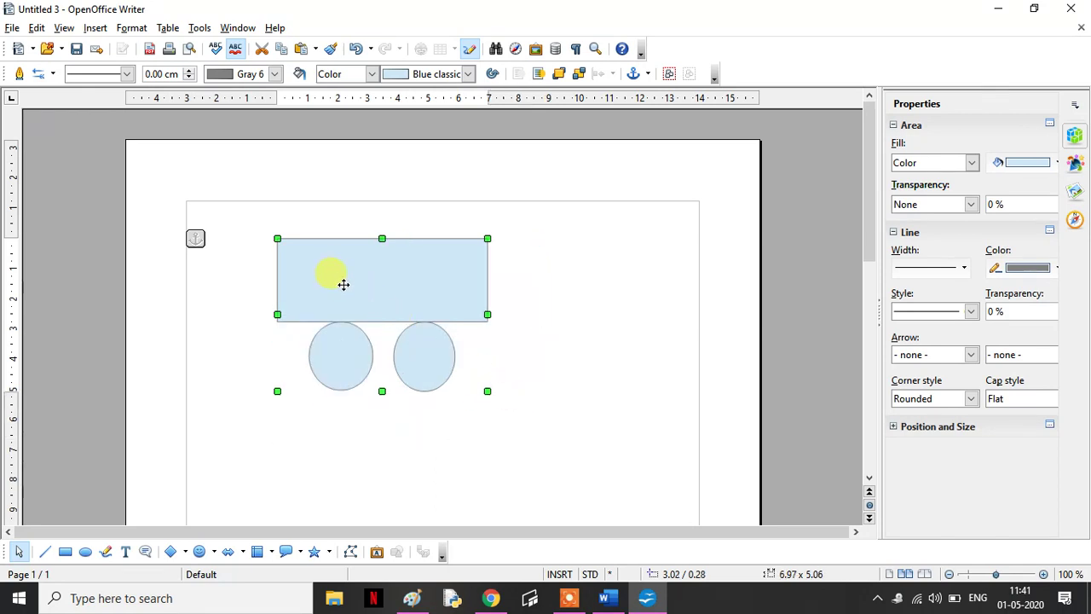
drag(341, 282, 388, 286)
click(583, 443)
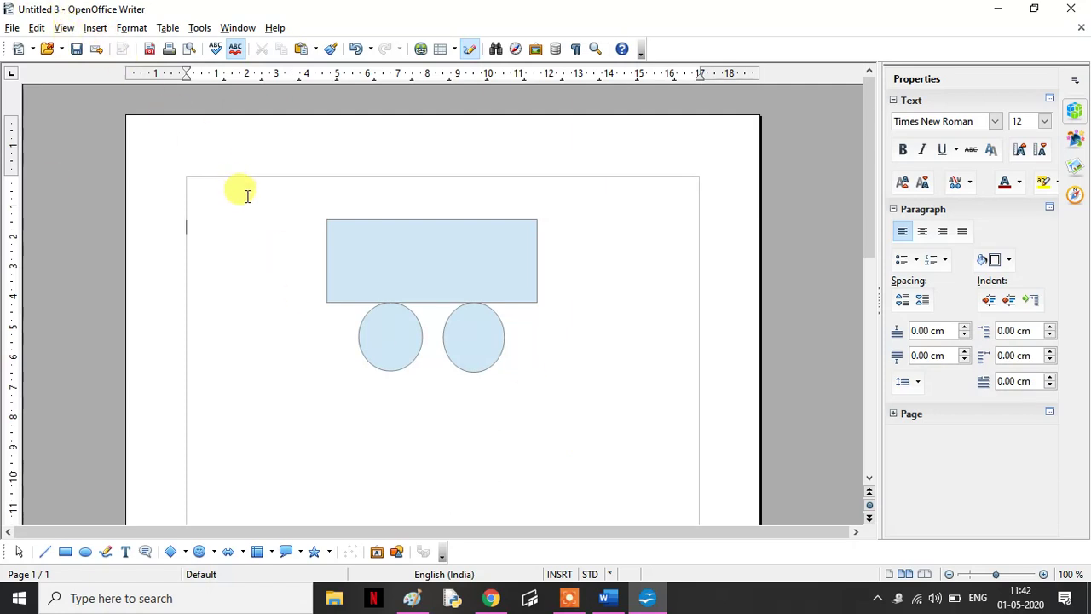
- Ungroup the drawing into its separate rectangle and ellipses and clear the selection
click(348, 239)
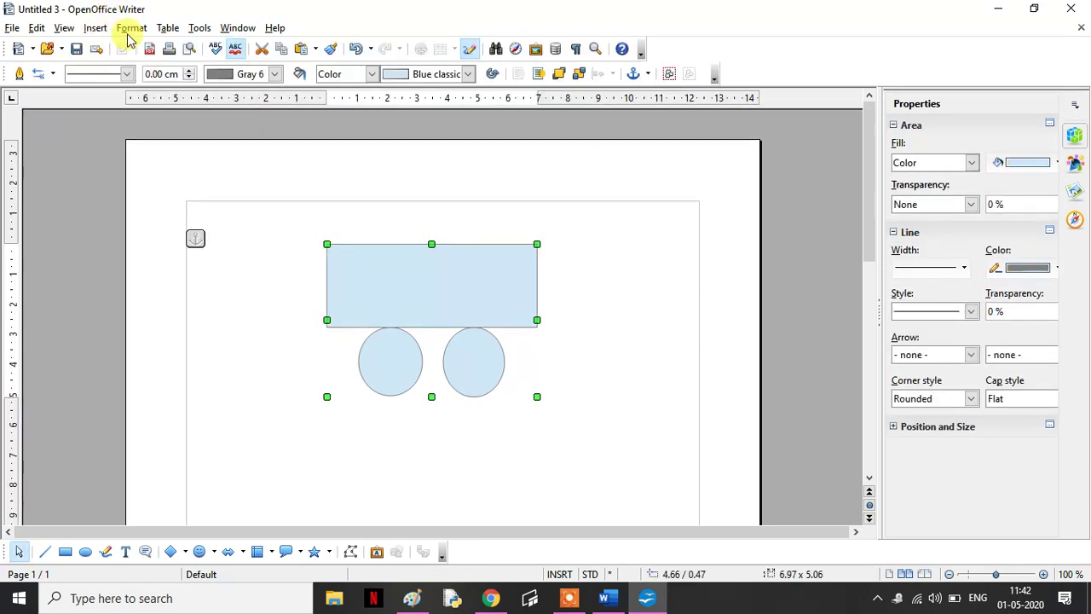
click(130, 31)
mouse_move(156, 335)
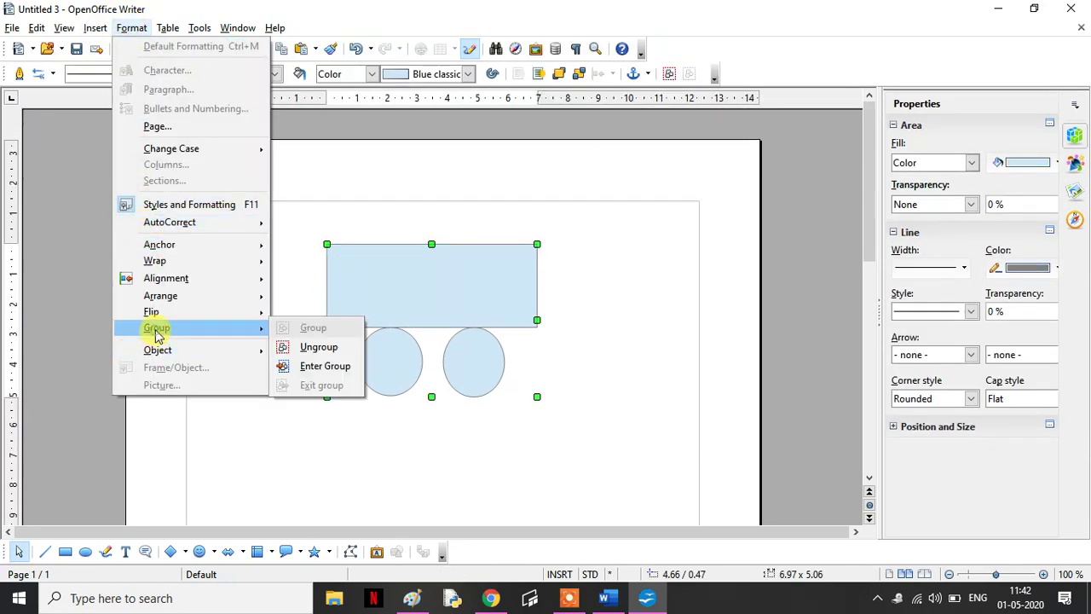
click(304, 348)
click(271, 340)
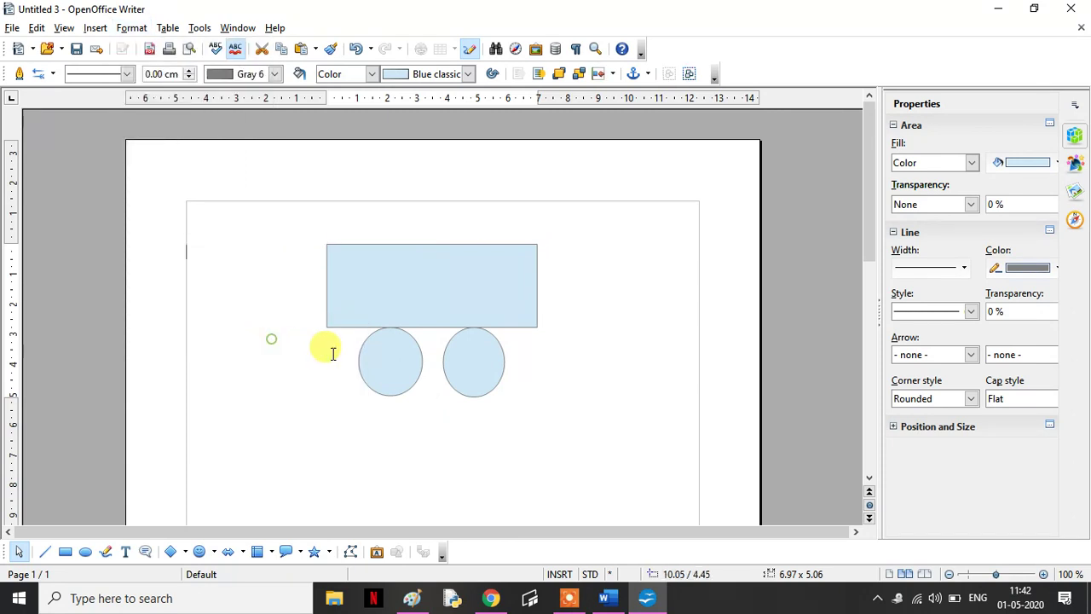
- Try moving the left ellipse down away from the rectangle on its own, and undo the move
click(370, 361)
drag(370, 361, 350, 411)
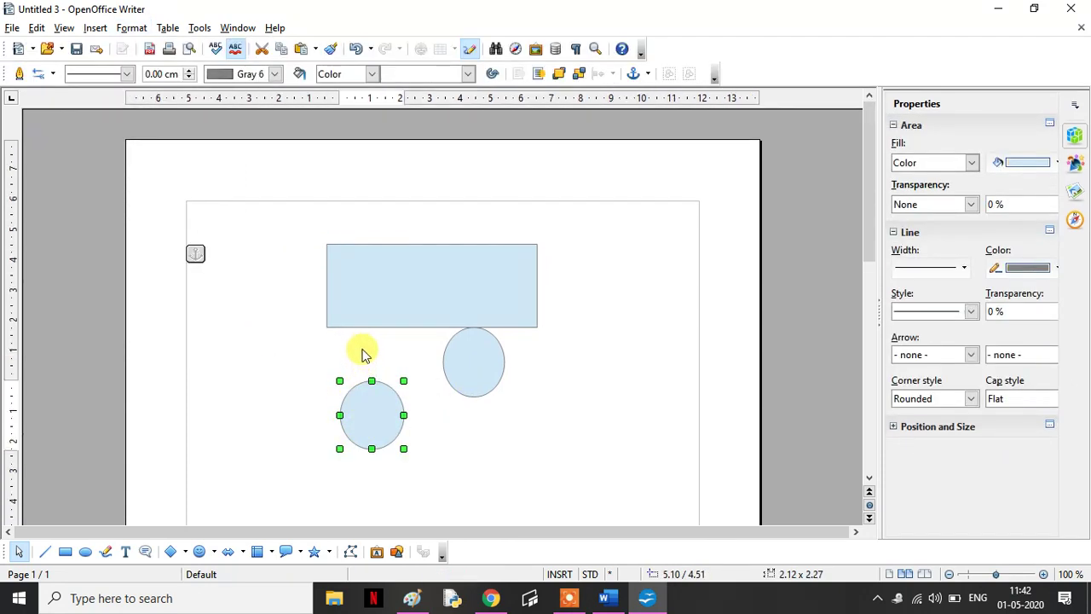
key(ctrl+z)
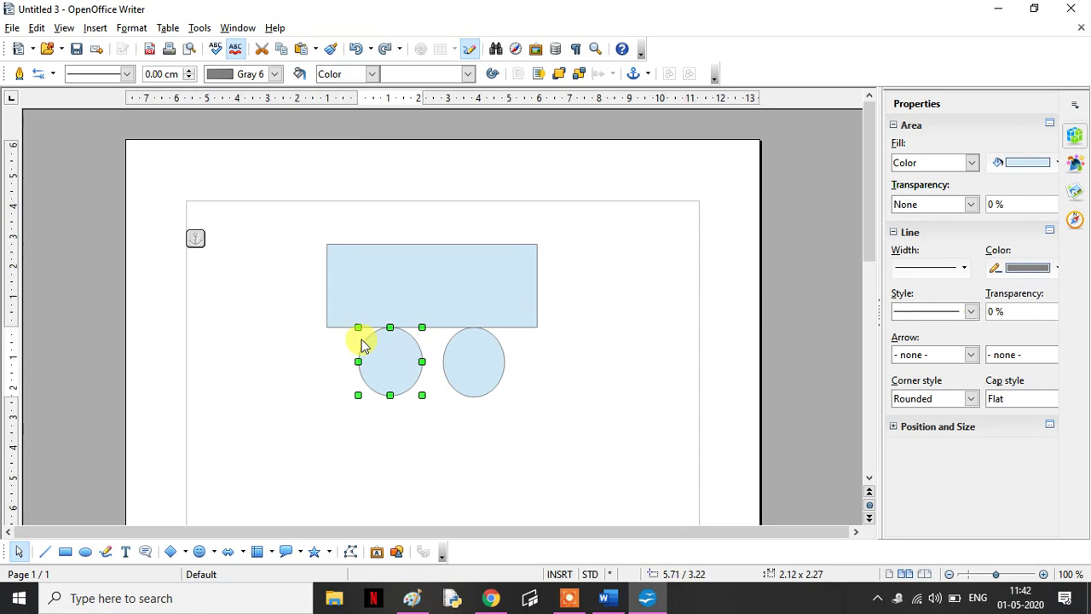
click(137, 28)
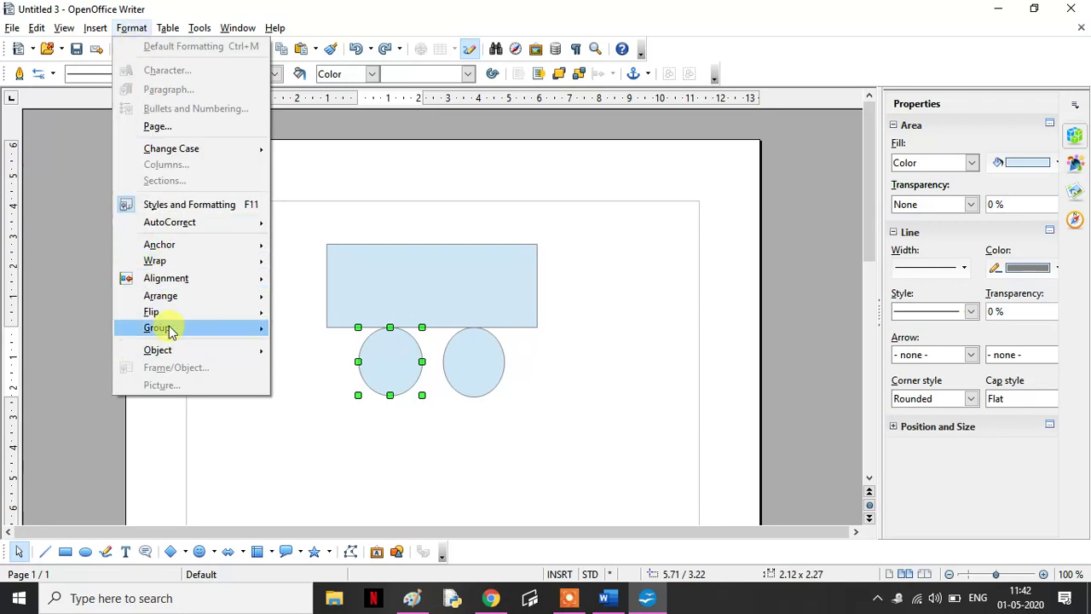
mouse_move(171, 328)
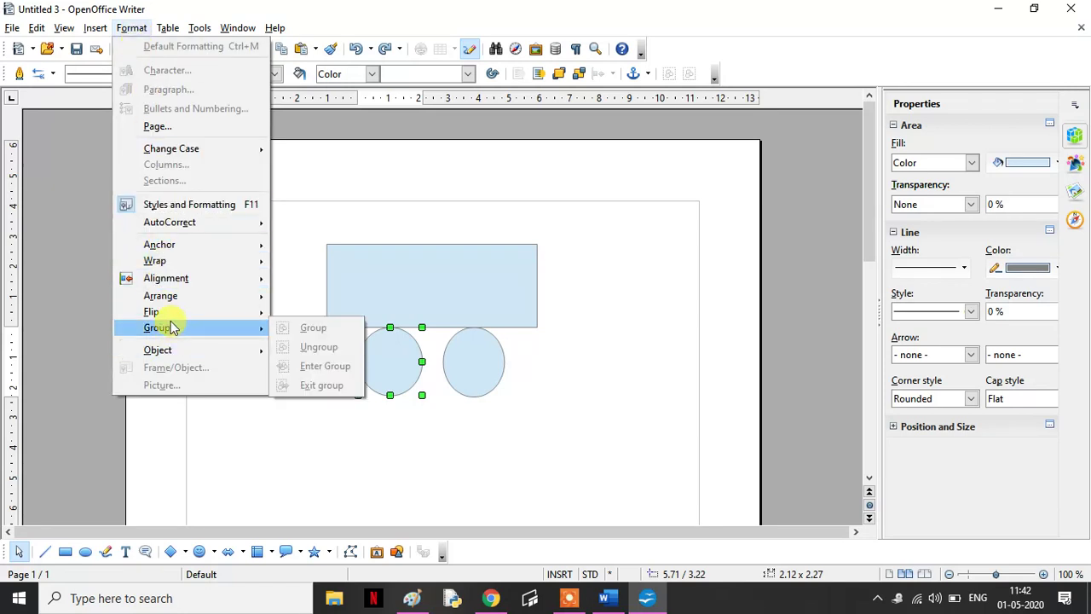
click(383, 477)
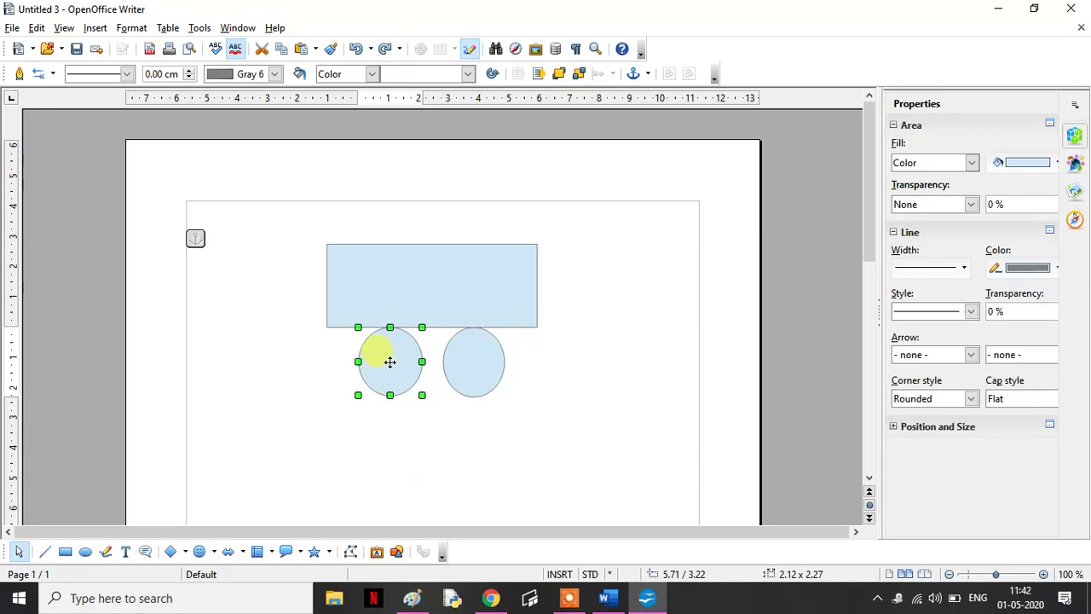
- Delete the left ellipse, the rectangle and the remaining ellipse to leave an empty page
key(Delete)
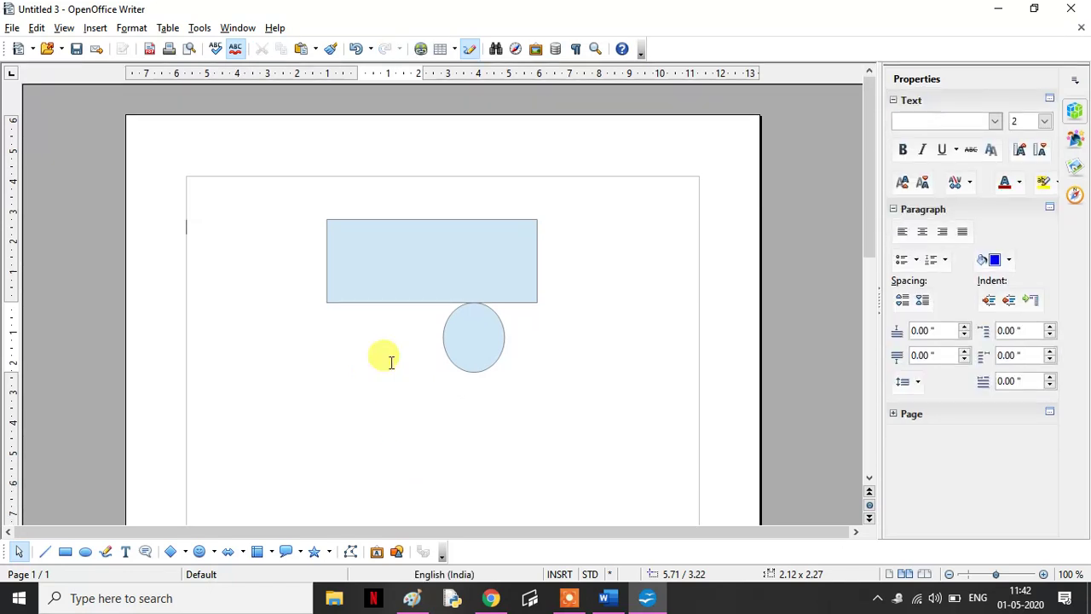
click(427, 290)
key(Delete)
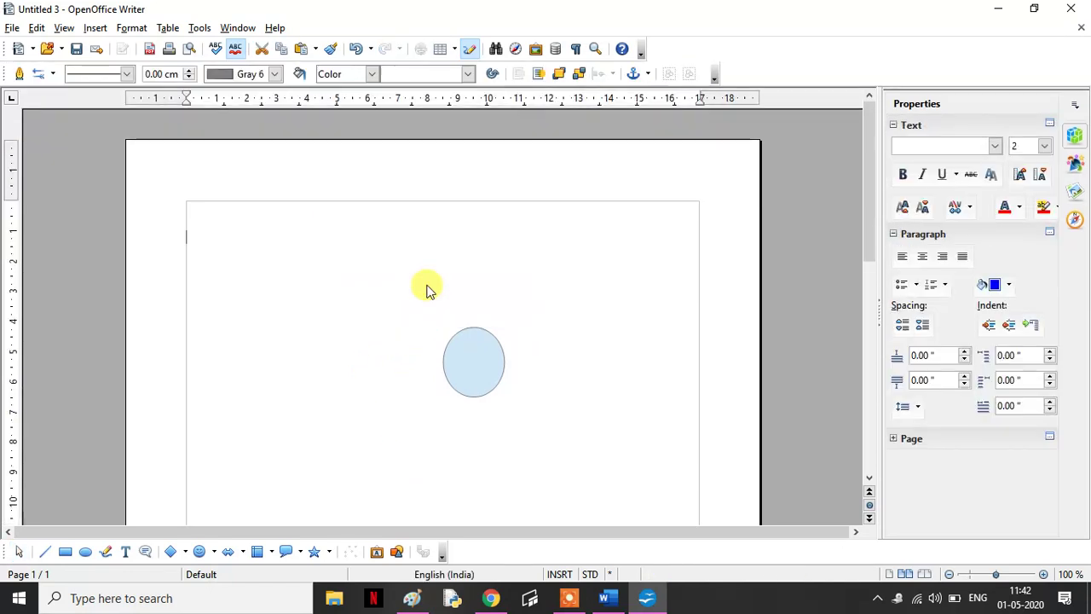
click(460, 335)
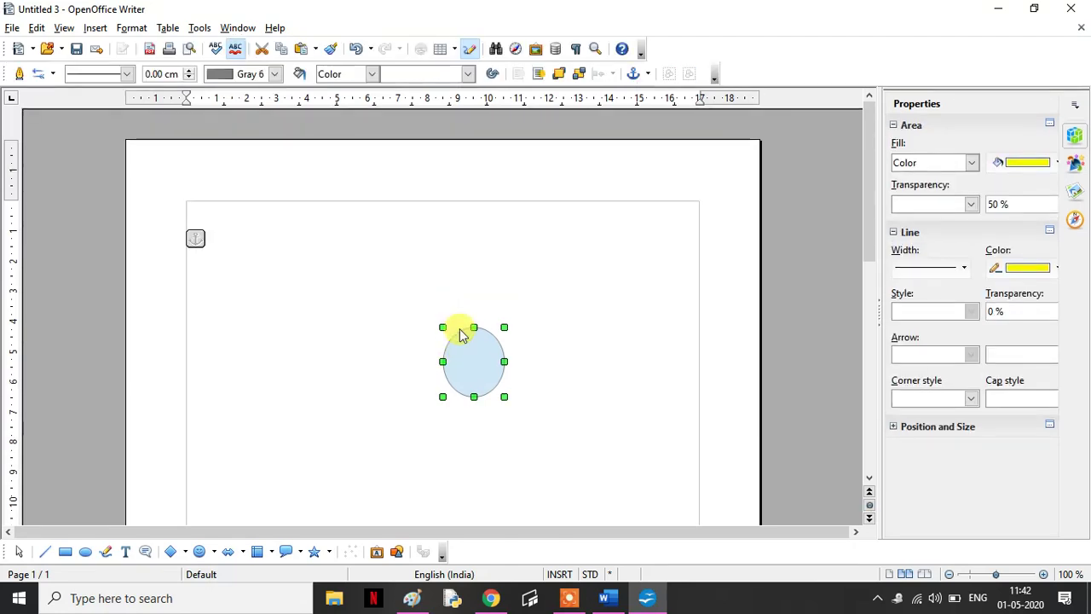
key(Delete)
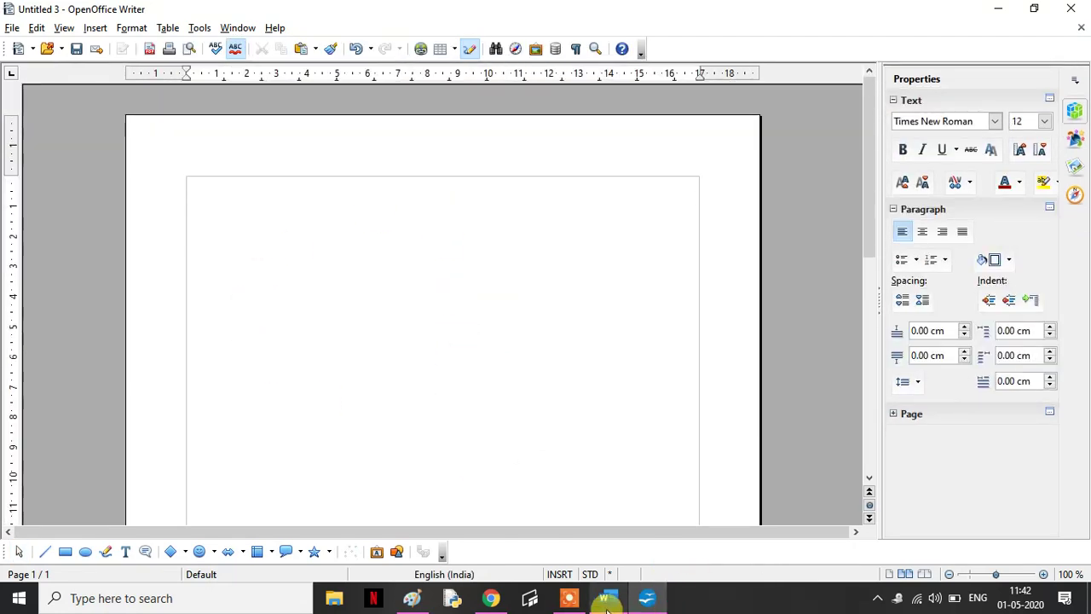
- Open OpenOffice Help for Writer and bring its window to the front
mouse_move(606, 604)
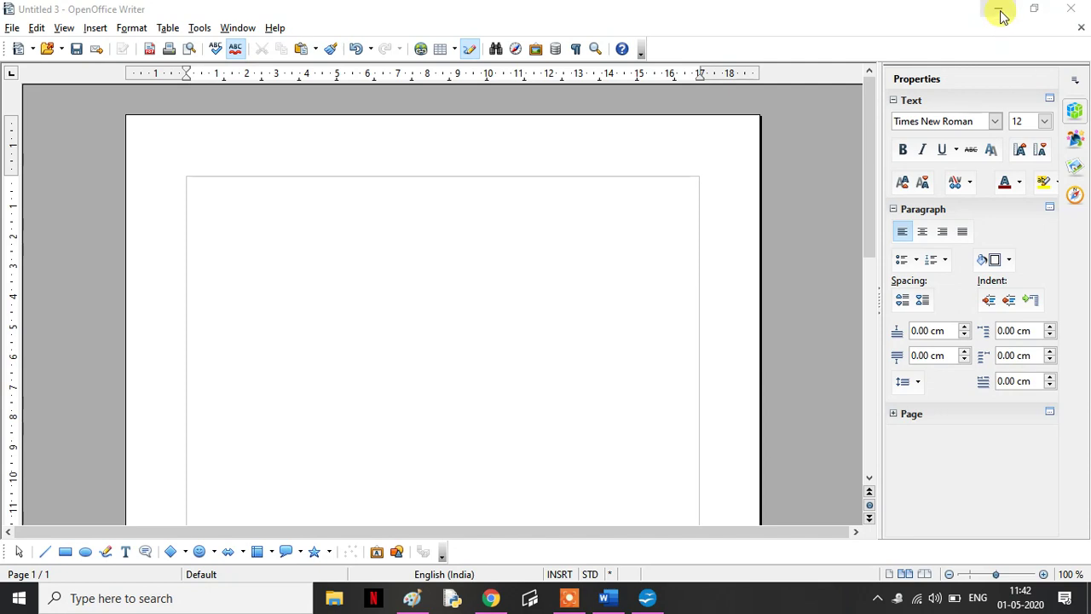
click(629, 46)
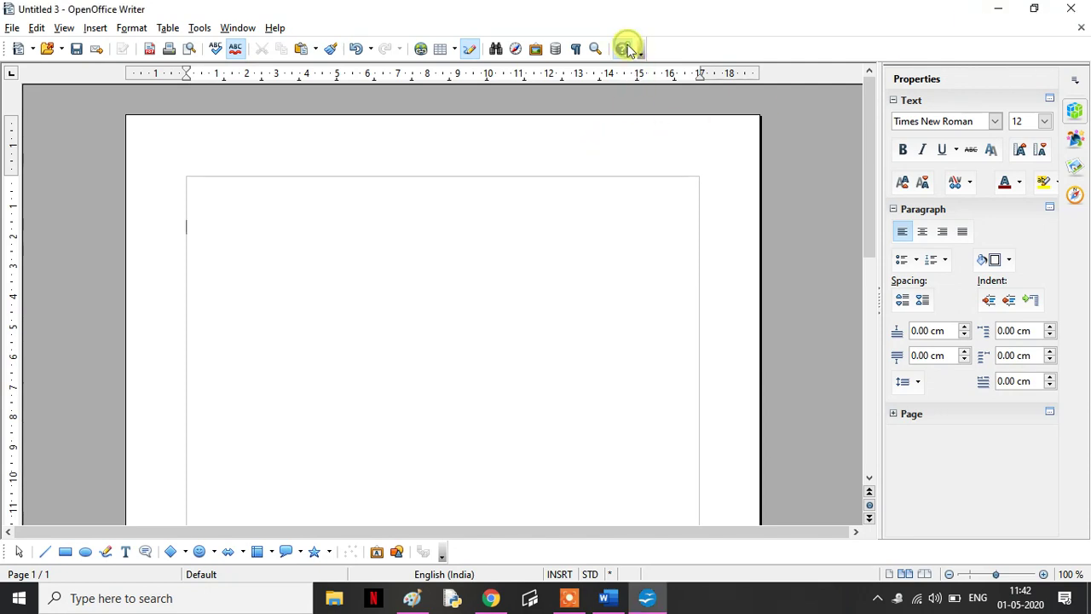
click(622, 49)
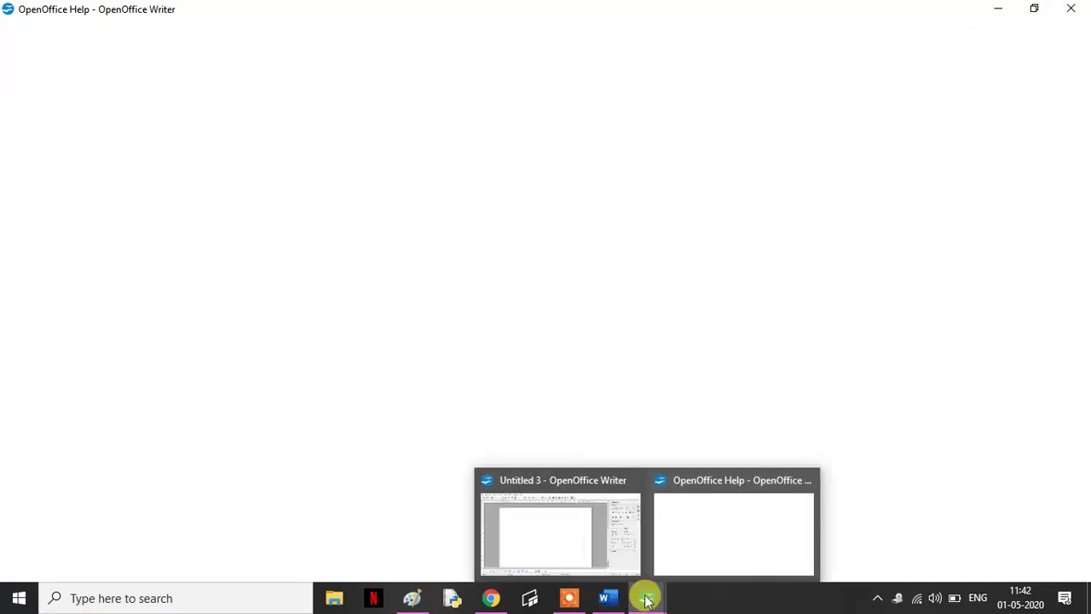
mouse_move(645, 597)
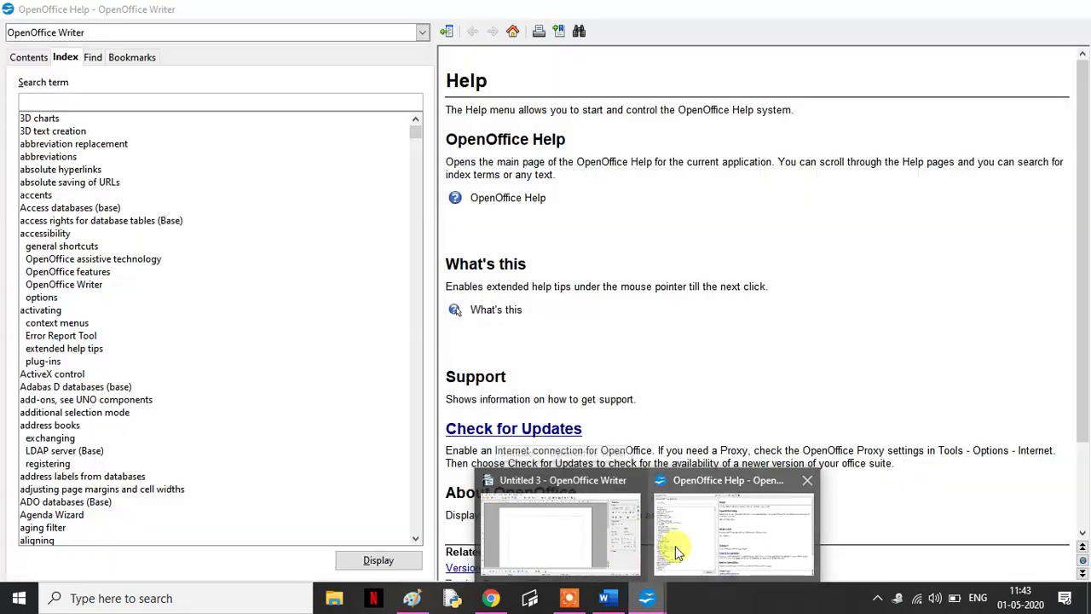
click(674, 534)
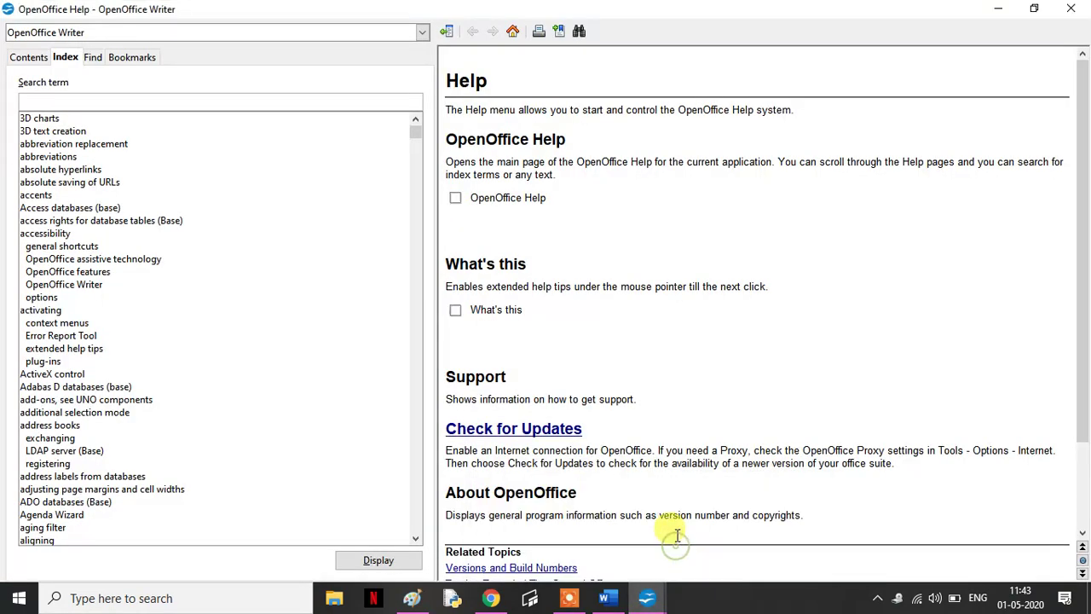
- Copy the help text under Check for Updates from "Enable an Internet connection for OpenOffice" up to "check the OpenOffice Proxy setting"
right_click(439, 447)
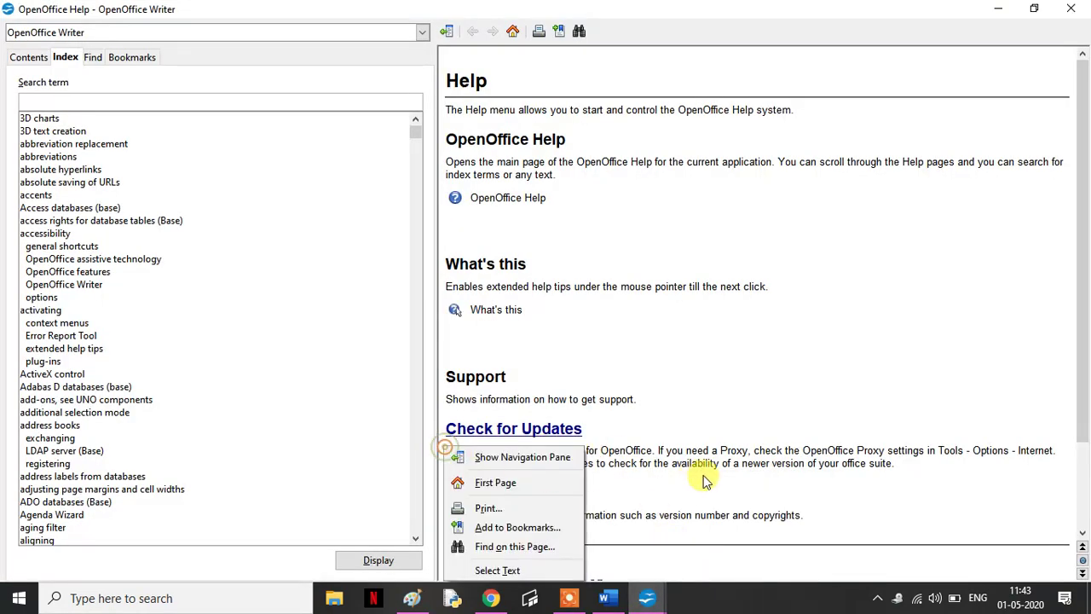
click(791, 472)
drag(910, 454, 439, 450)
key(ctrl+c)
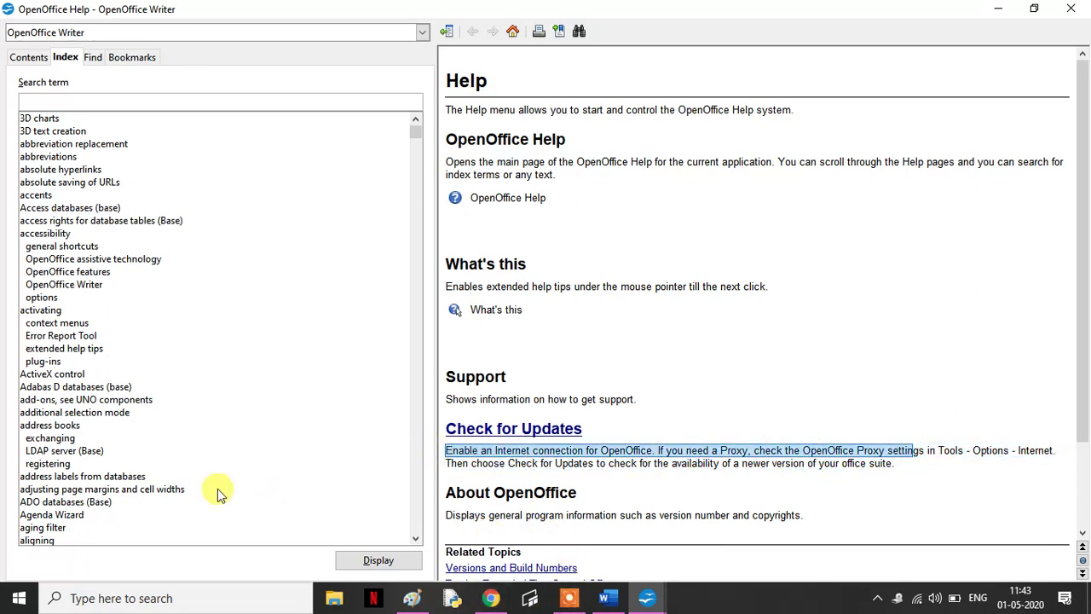
- Return to the Untitled 3 document and paste the copied help text six times in a row as sample text
mouse_move(644, 593)
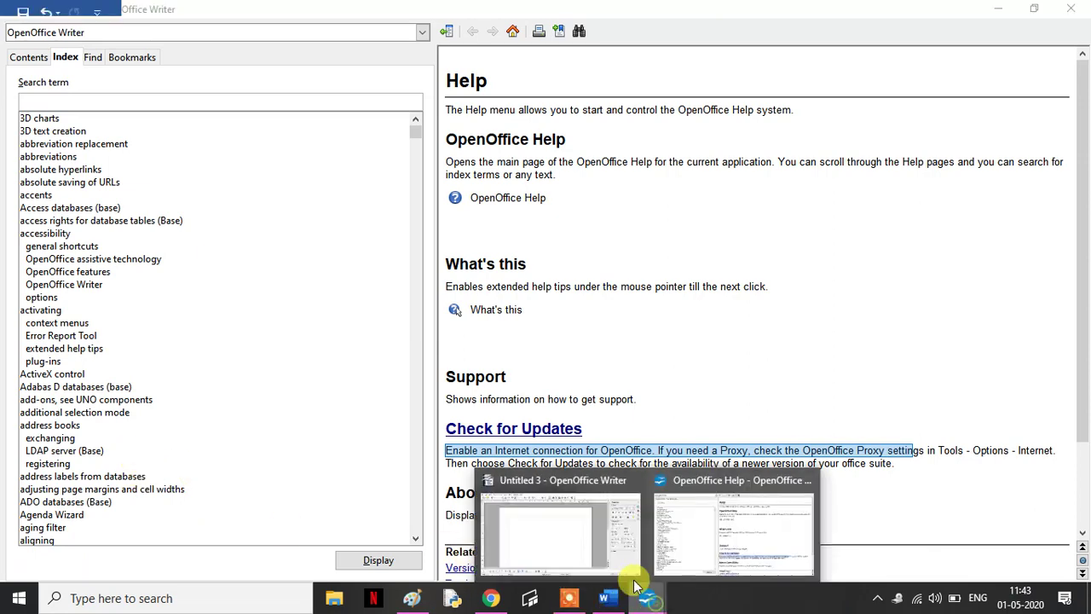
click(549, 529)
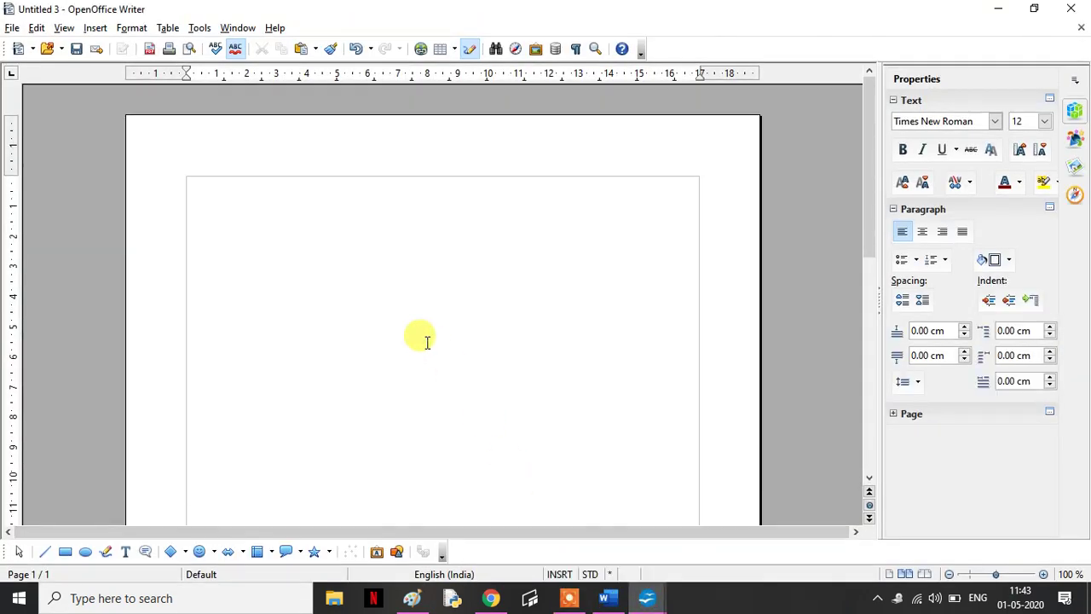
key(ctrl+v)
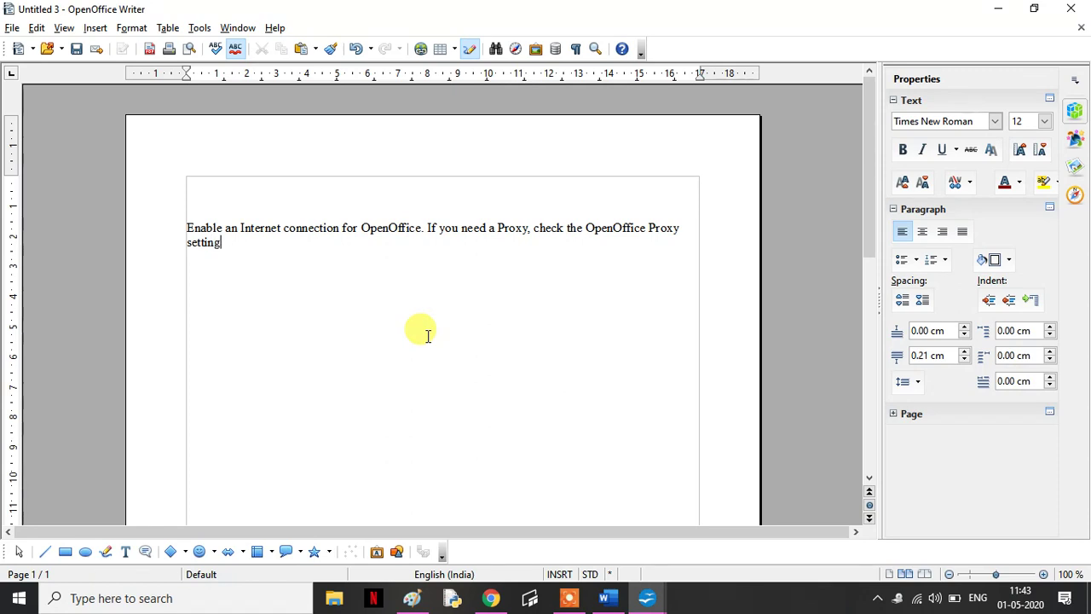
key(ctrl+v)
key(ctrl+v)
key(ctrl+v)
key(ctrl+v)
key(ctrl+v)
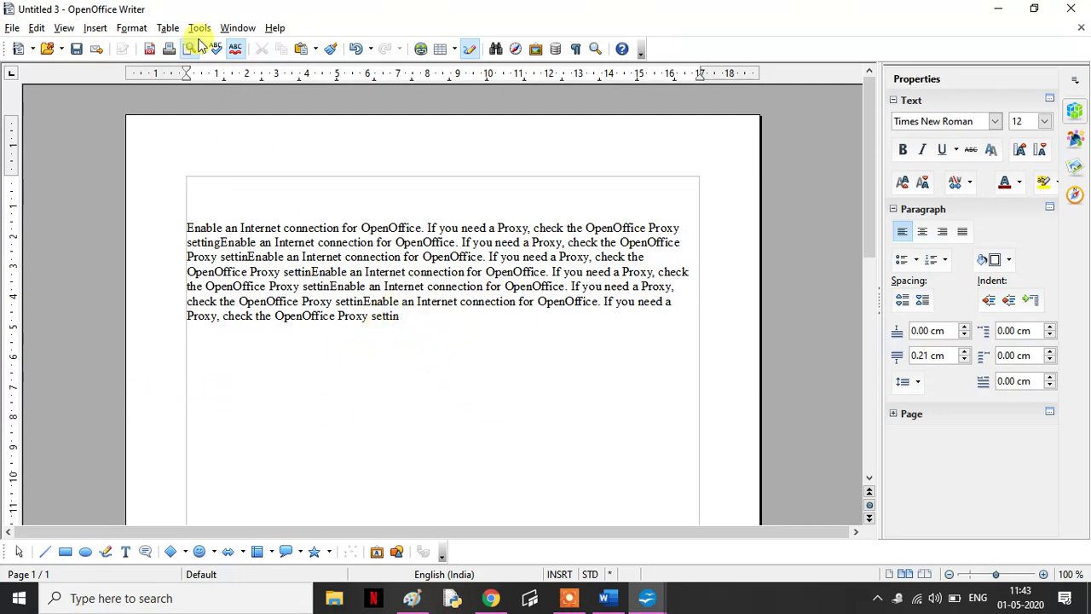
- Insert the picture pic3 from the Images folder into the document
click(95, 28)
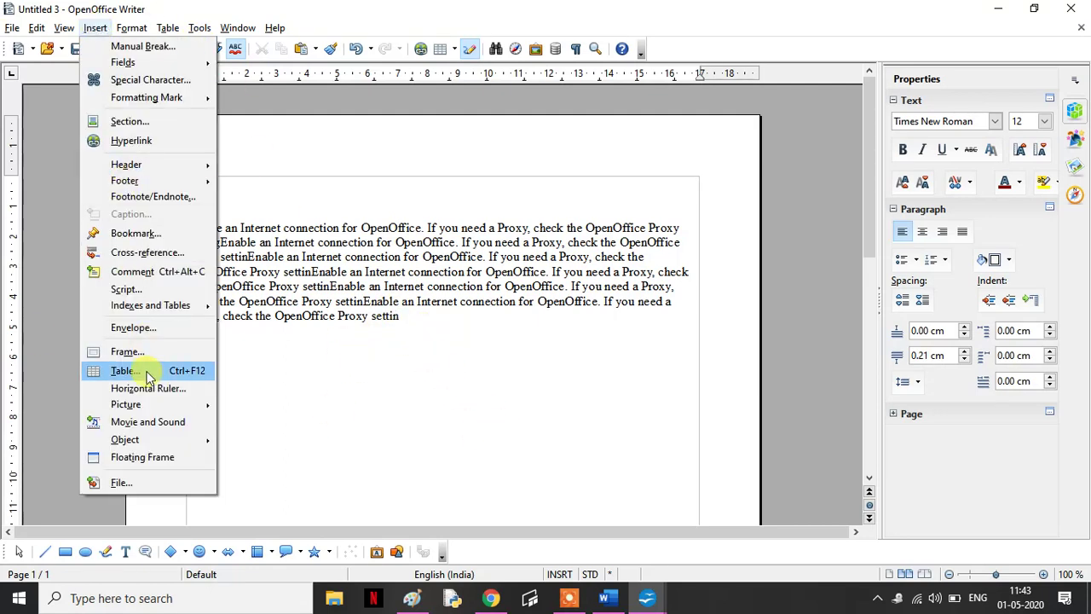
mouse_move(151, 404)
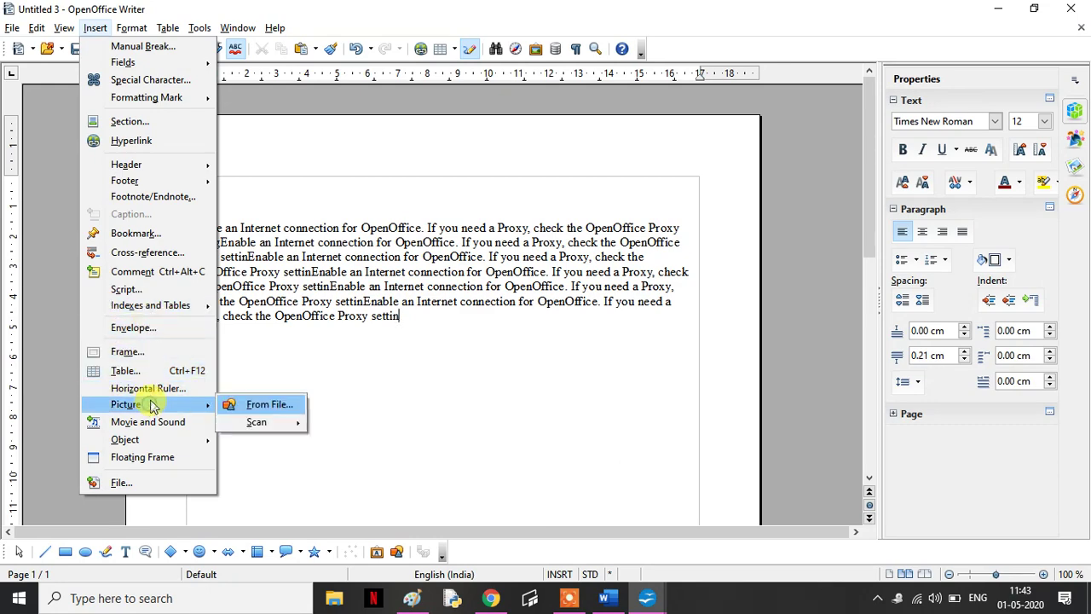
click(260, 405)
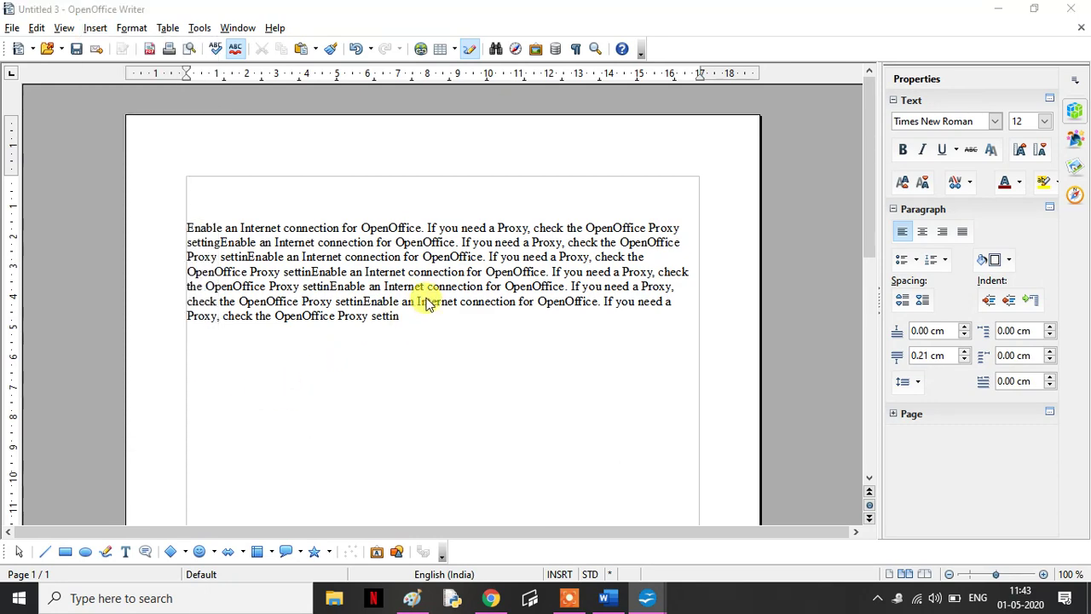
click(554, 191)
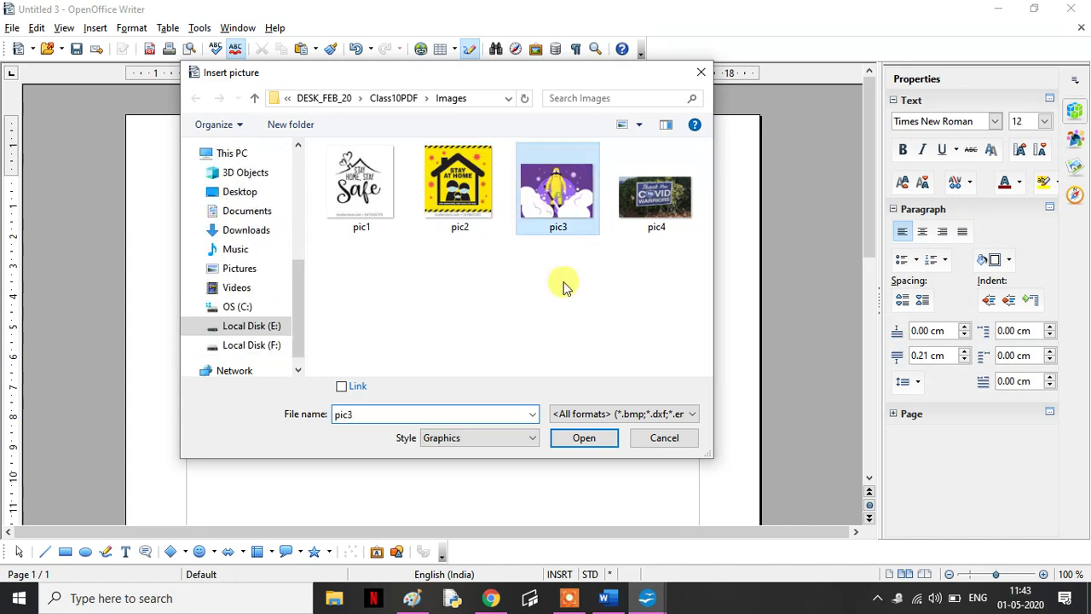
click(585, 438)
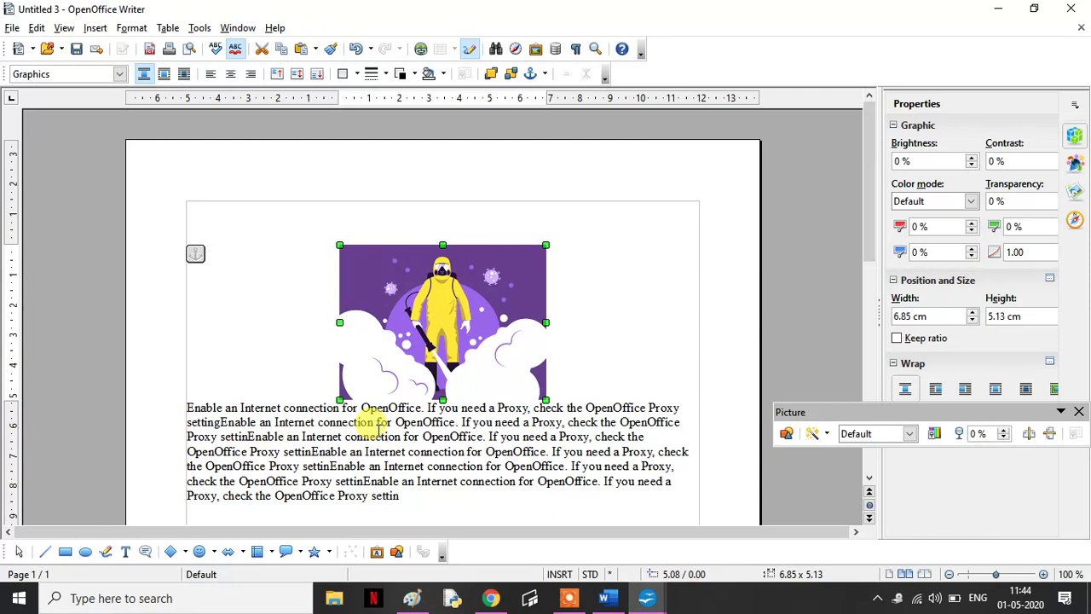
- Reselect the inserted picture and close the floating Picture toolbar so the wrap options are uncovered
click(1079, 412)
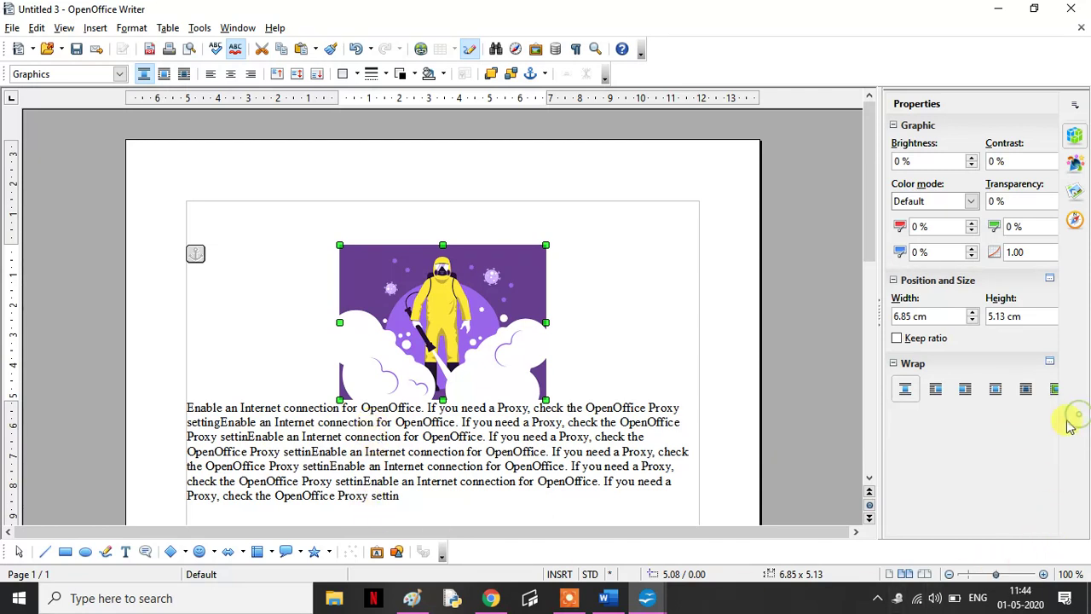
click(368, 460)
click(426, 322)
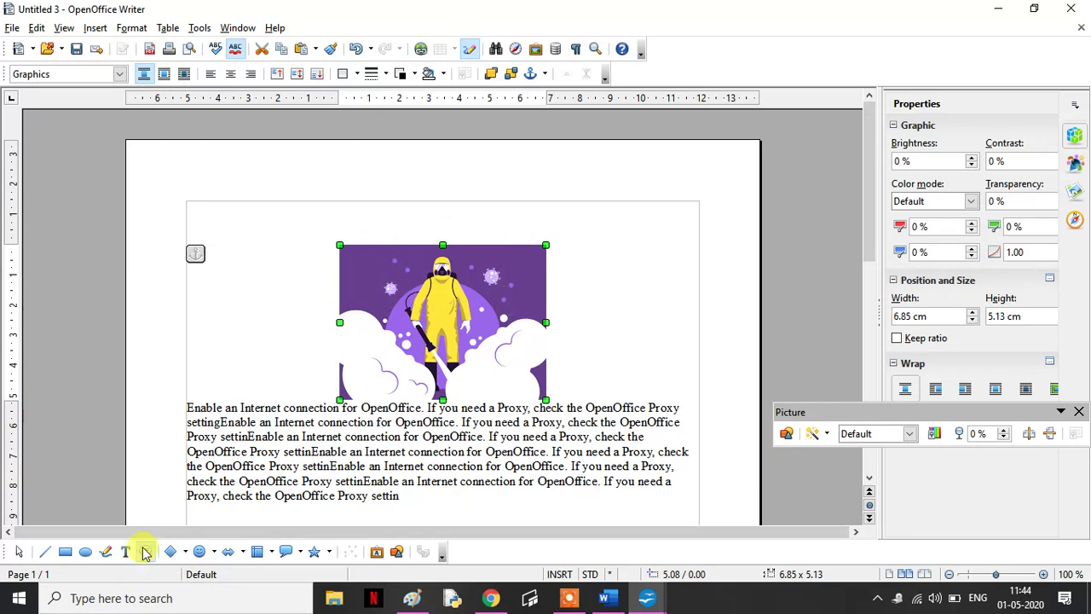
click(1078, 411)
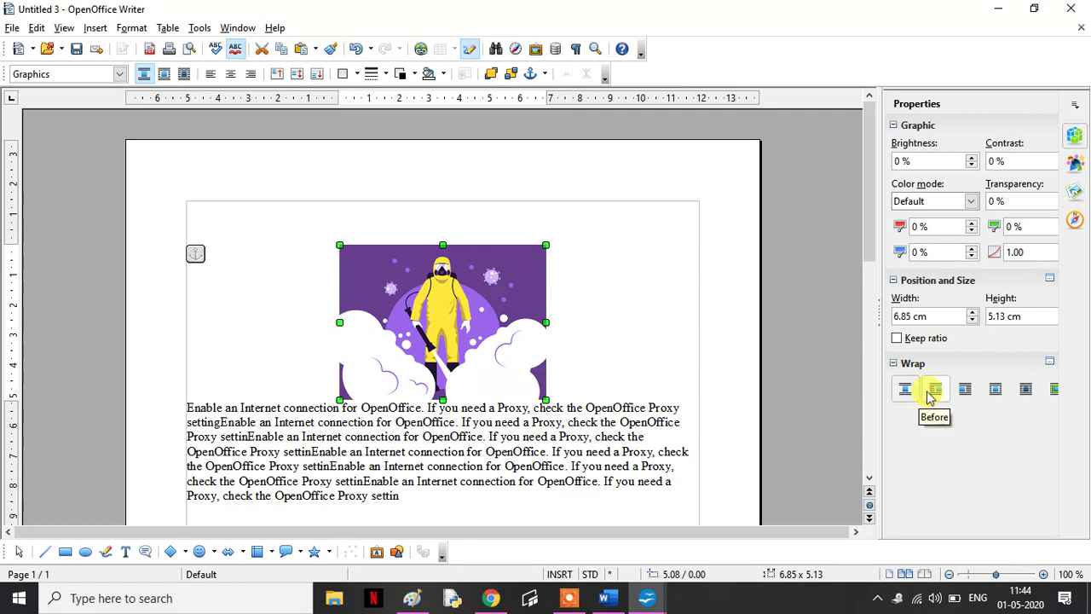
- Try wrapping the text before the picture, after it, on both sides, through it, and with the optimal setting
click(932, 397)
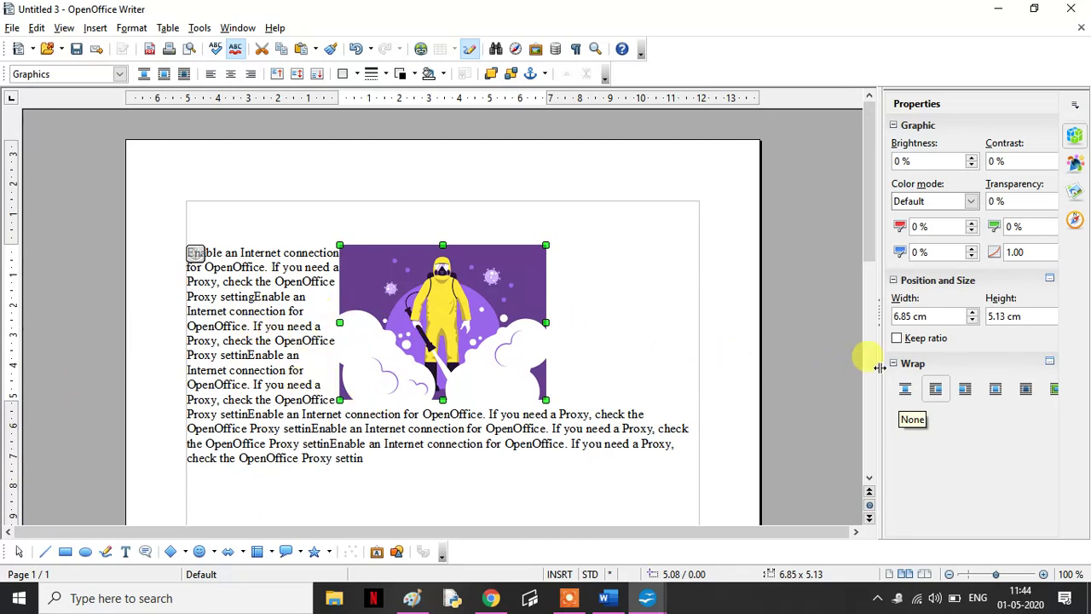
click(972, 393)
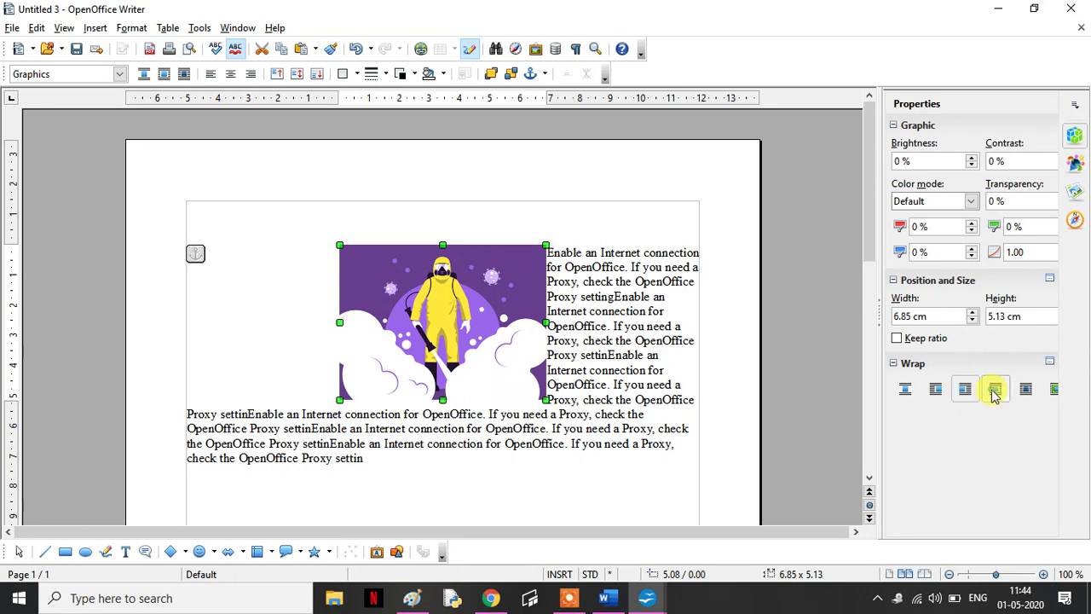
click(994, 390)
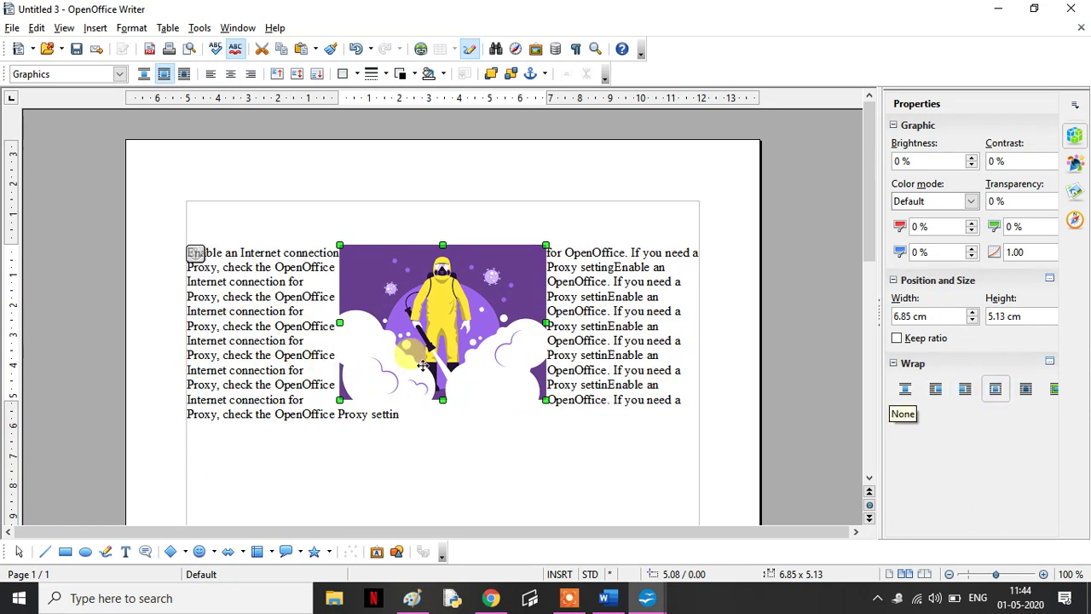
click(1025, 389)
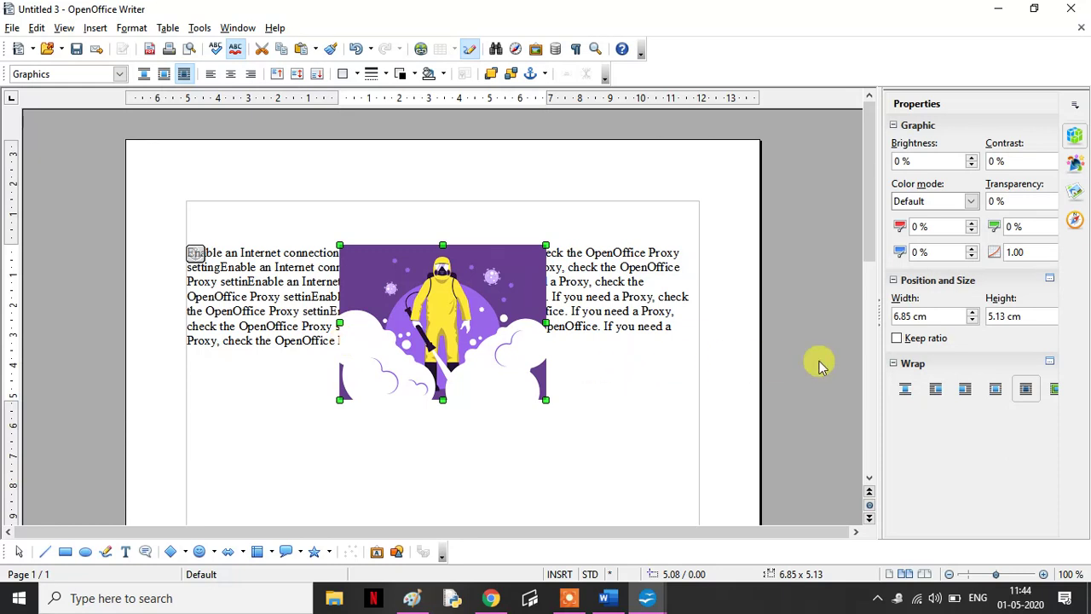
click(1055, 391)
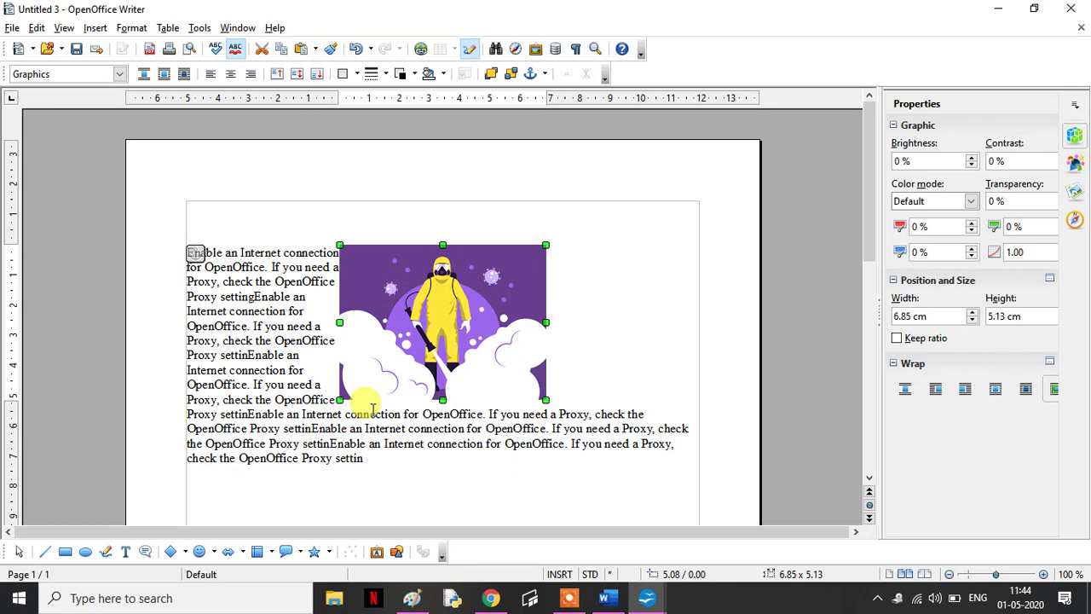
- Try the After wrap on the picture once more, and return its wrap to None
click(964, 391)
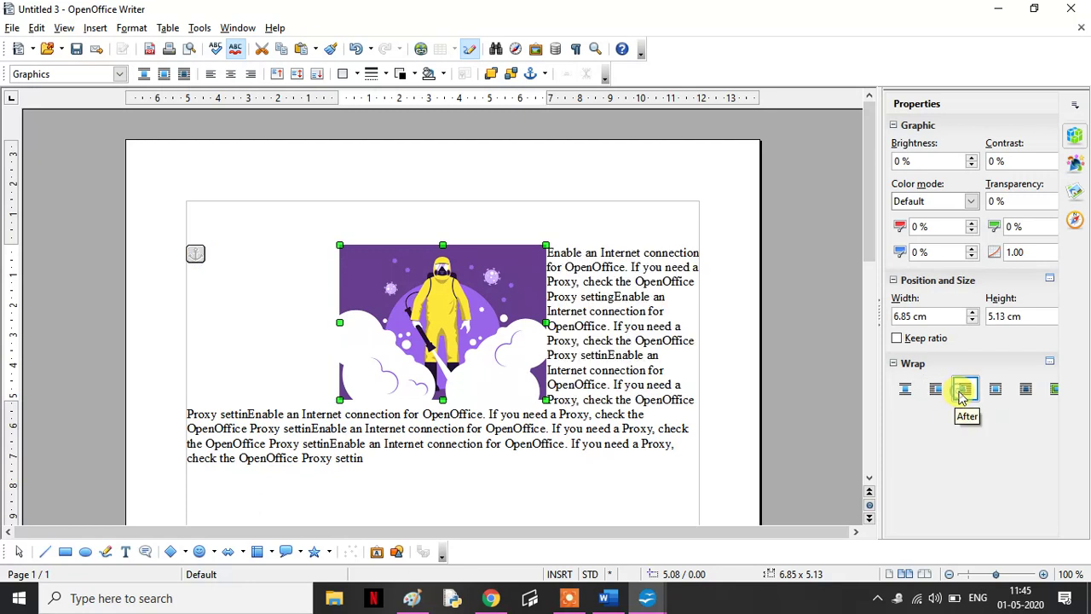
click(905, 392)
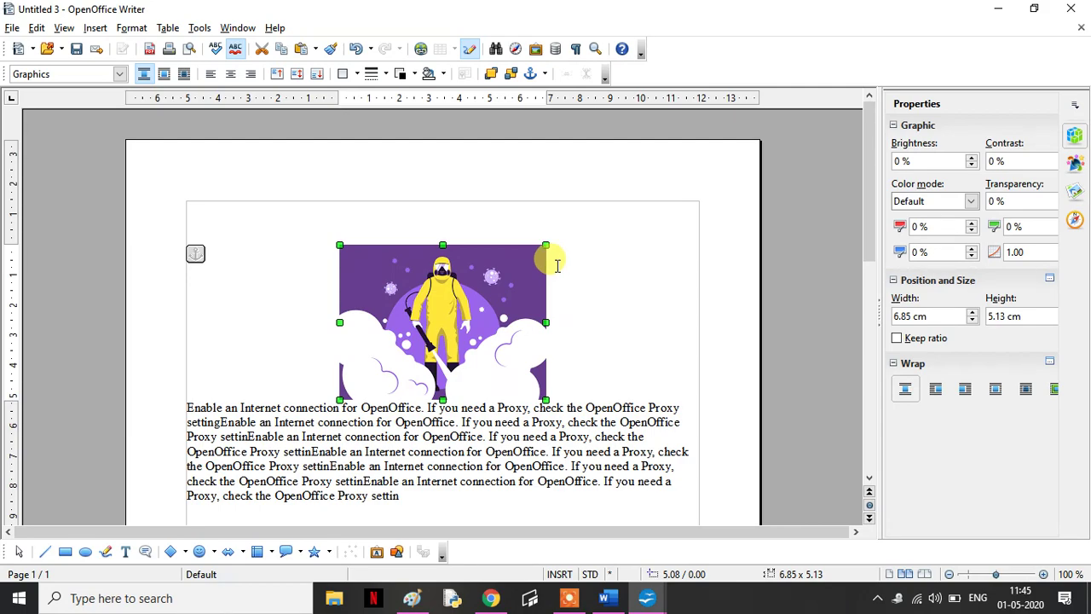
mouse_move(584, 604)
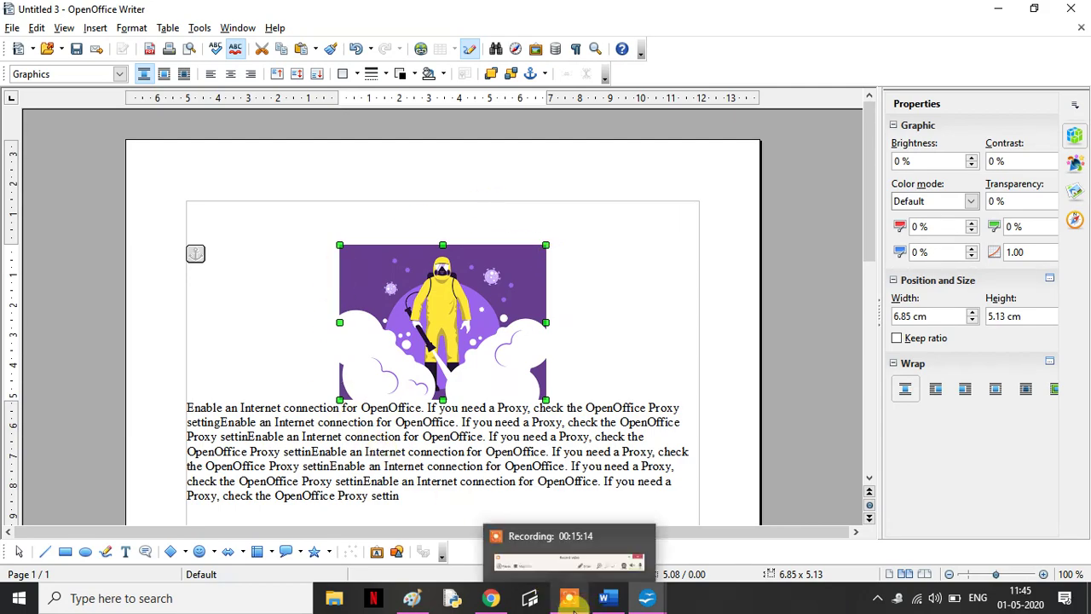